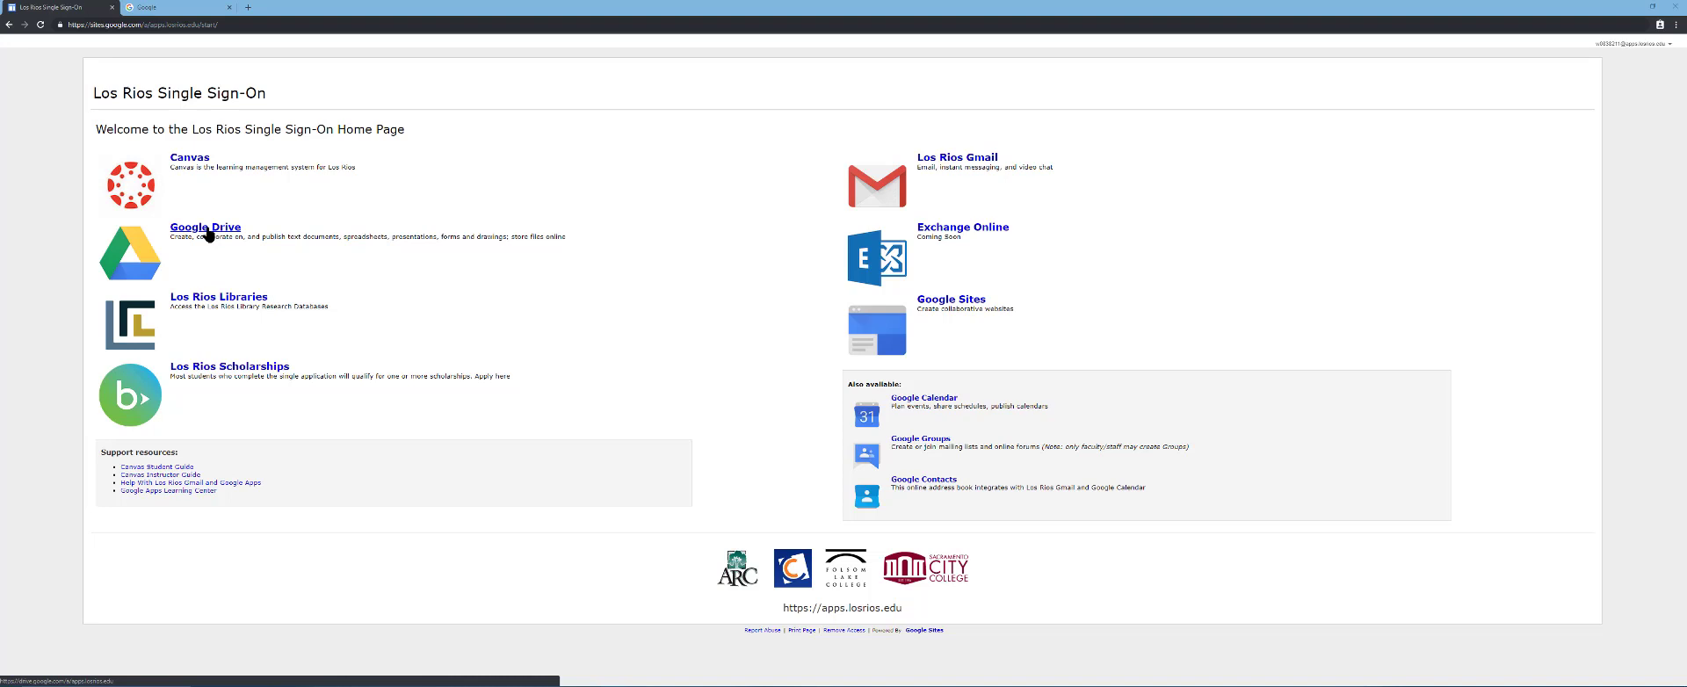
Open the Team Drives area of Google Drive and create a new team drive named Test Team
left_click(209, 234)
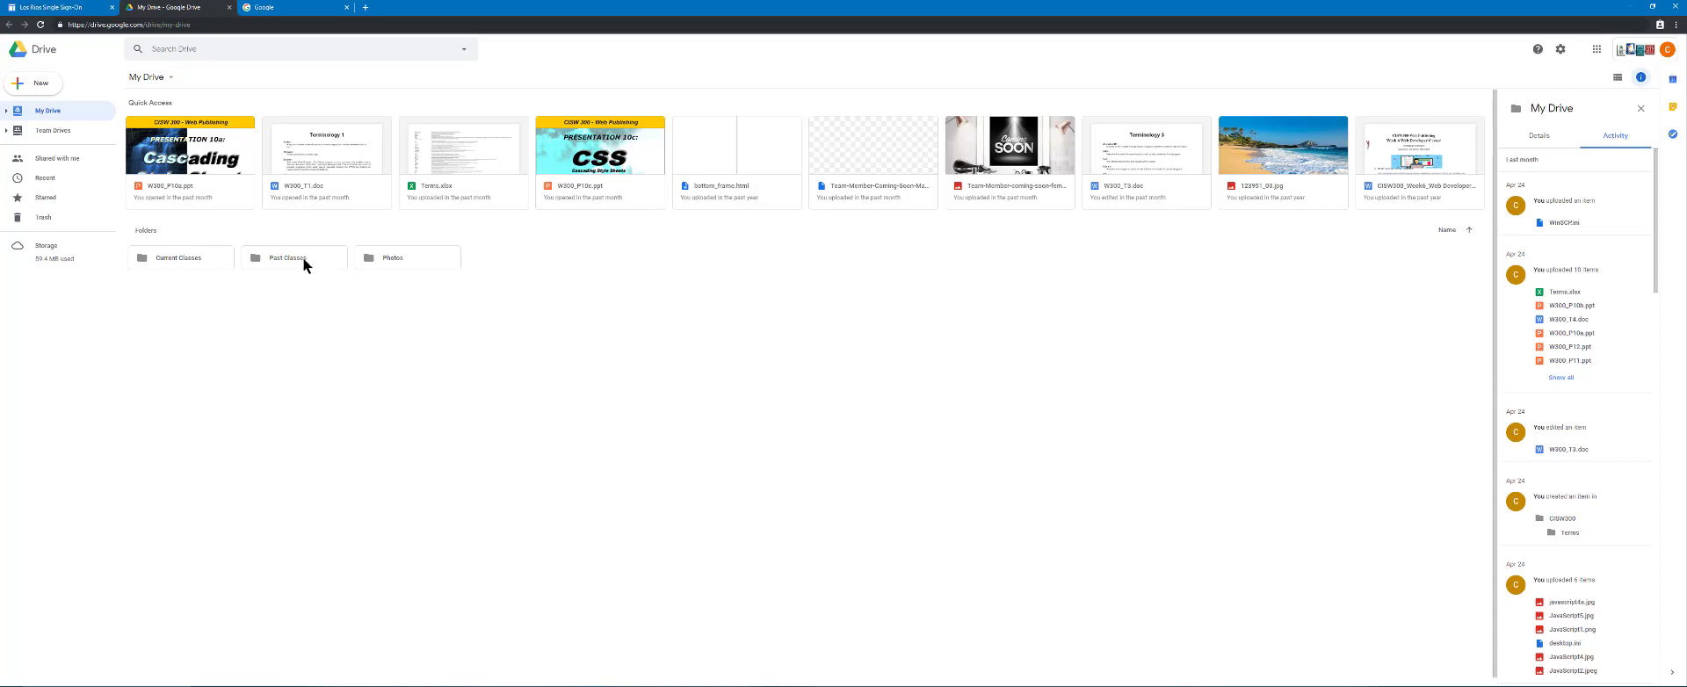
left_click(62, 132)
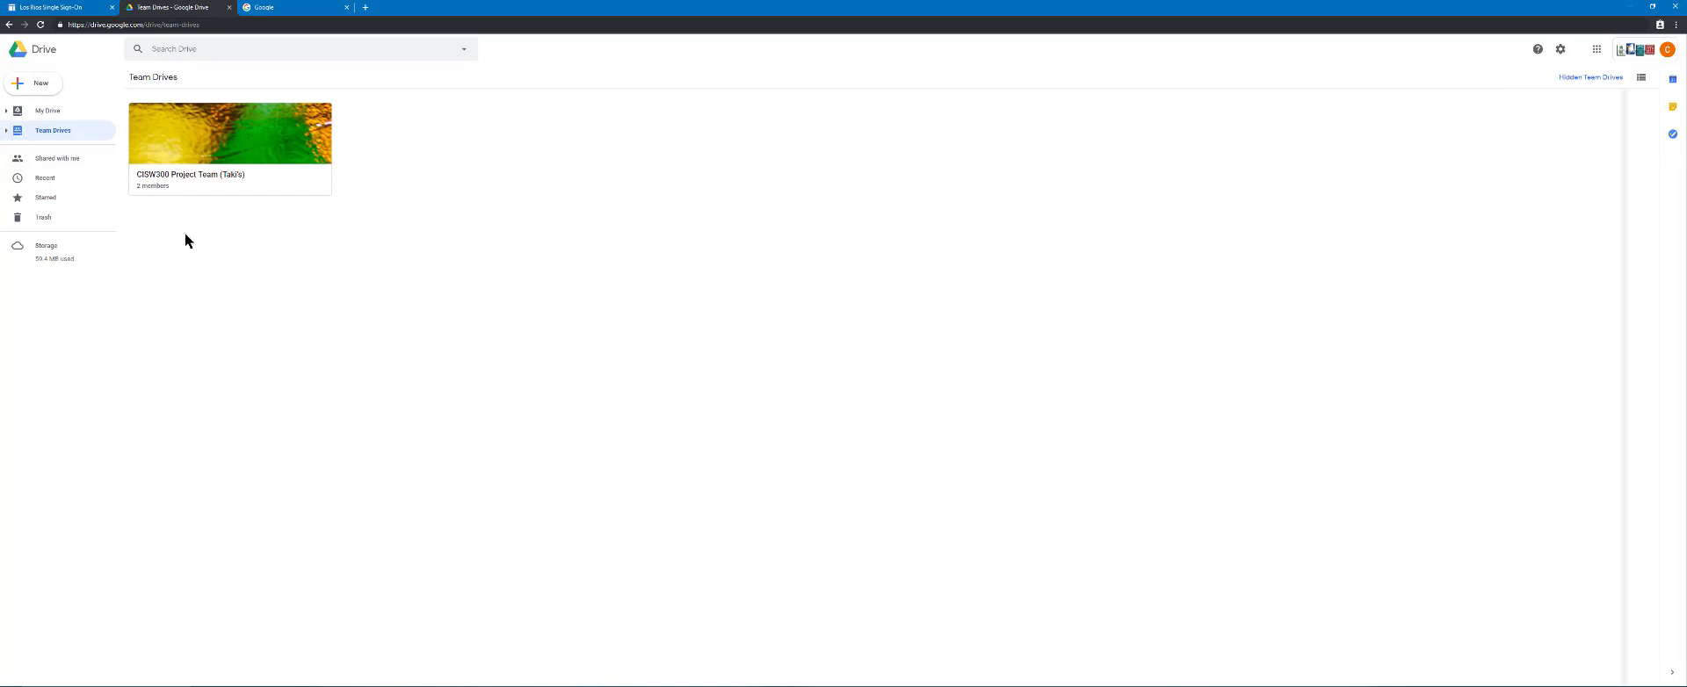
left_click(42, 85)
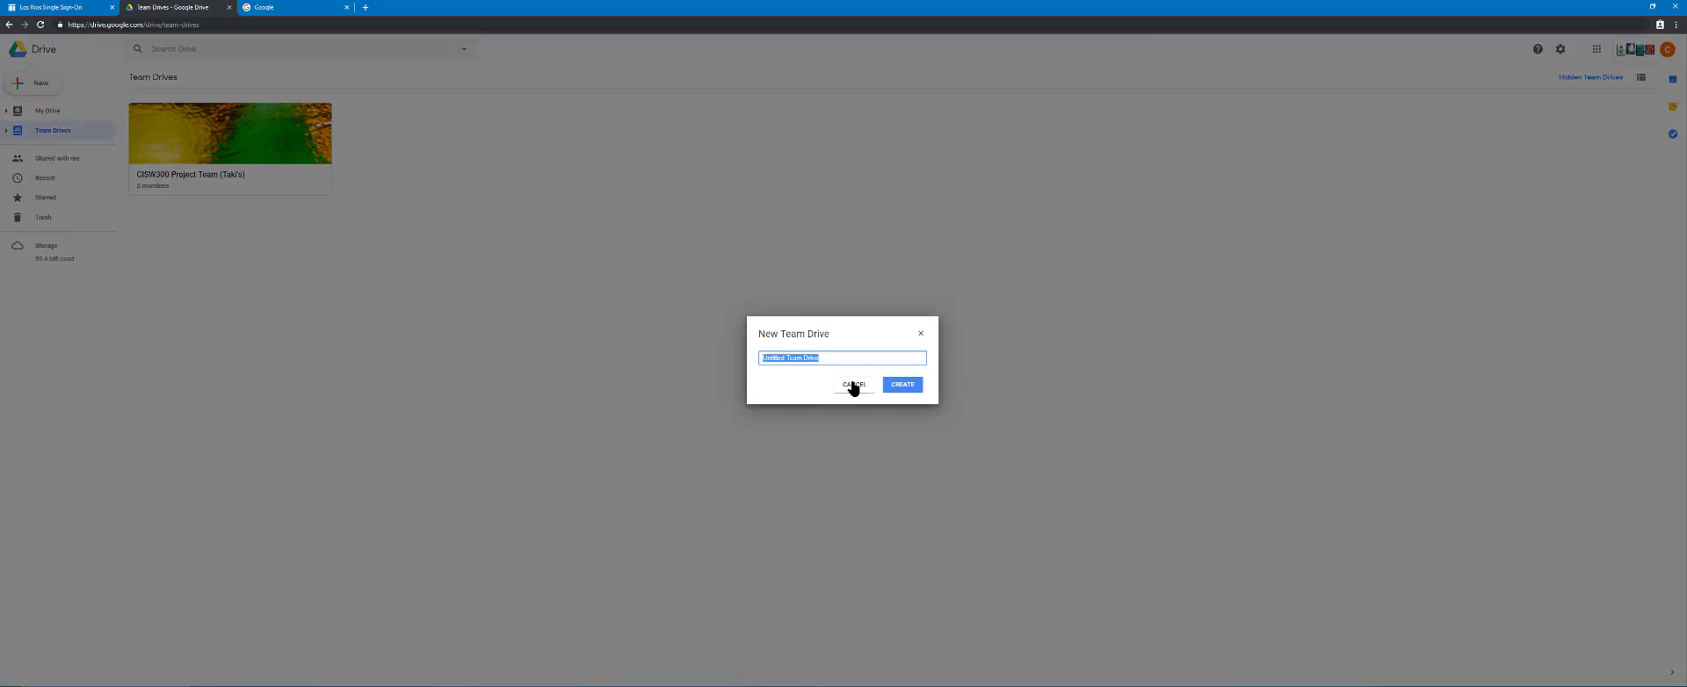
type("Test Team")
key("Return")
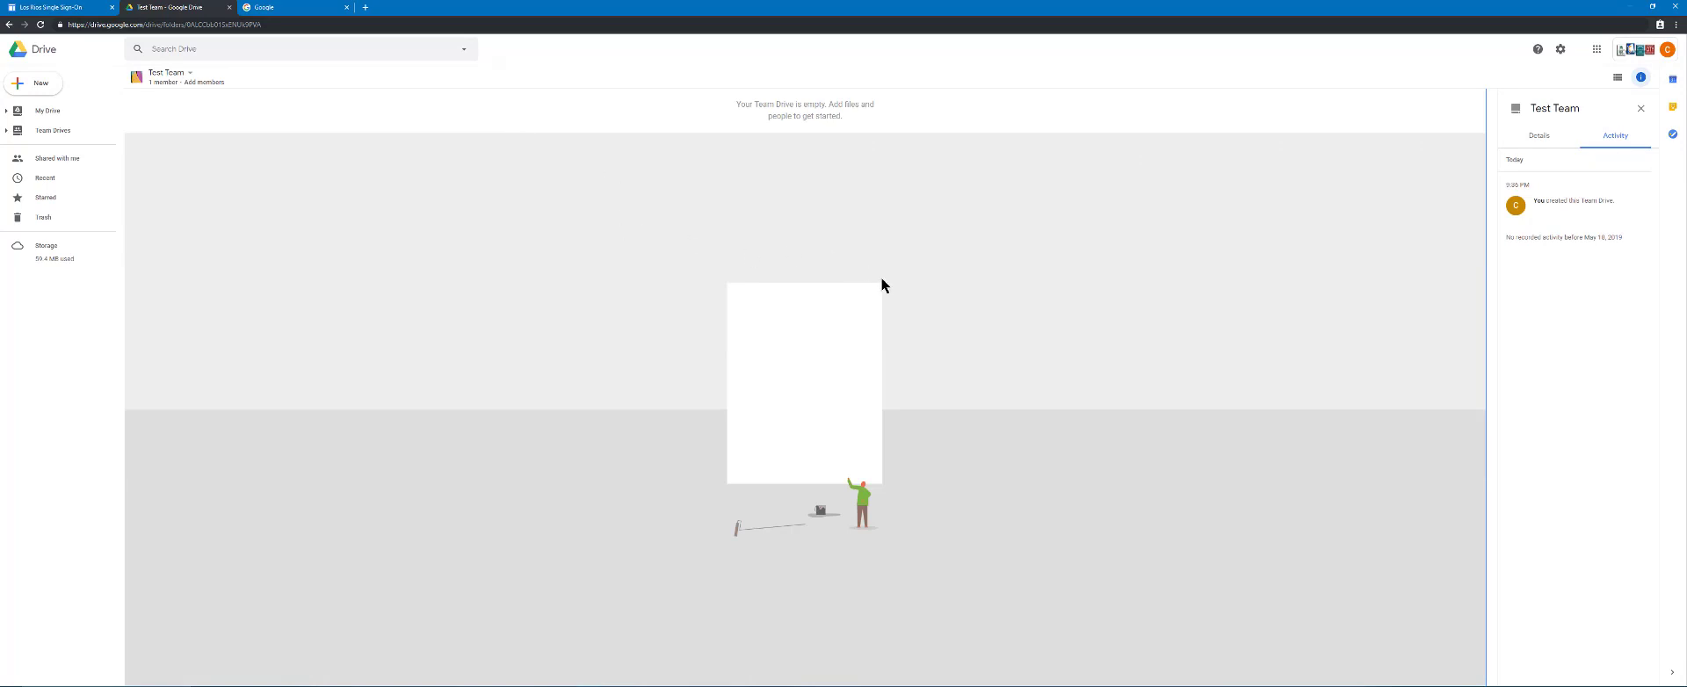
Open the form for adding new members to Test Team and pick the first suggested contact whose name starts with F
left_click(170, 82)
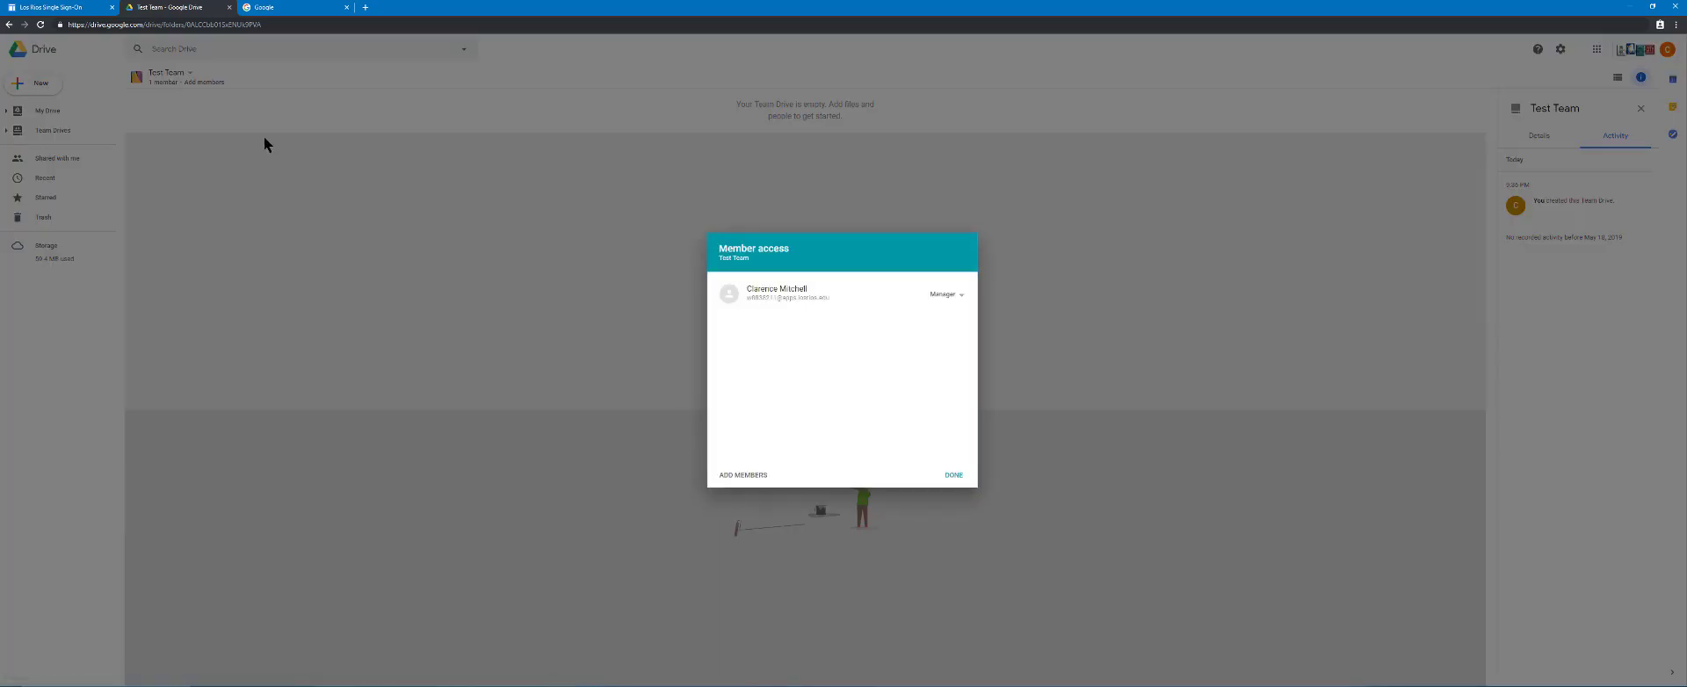
left_click(969, 494)
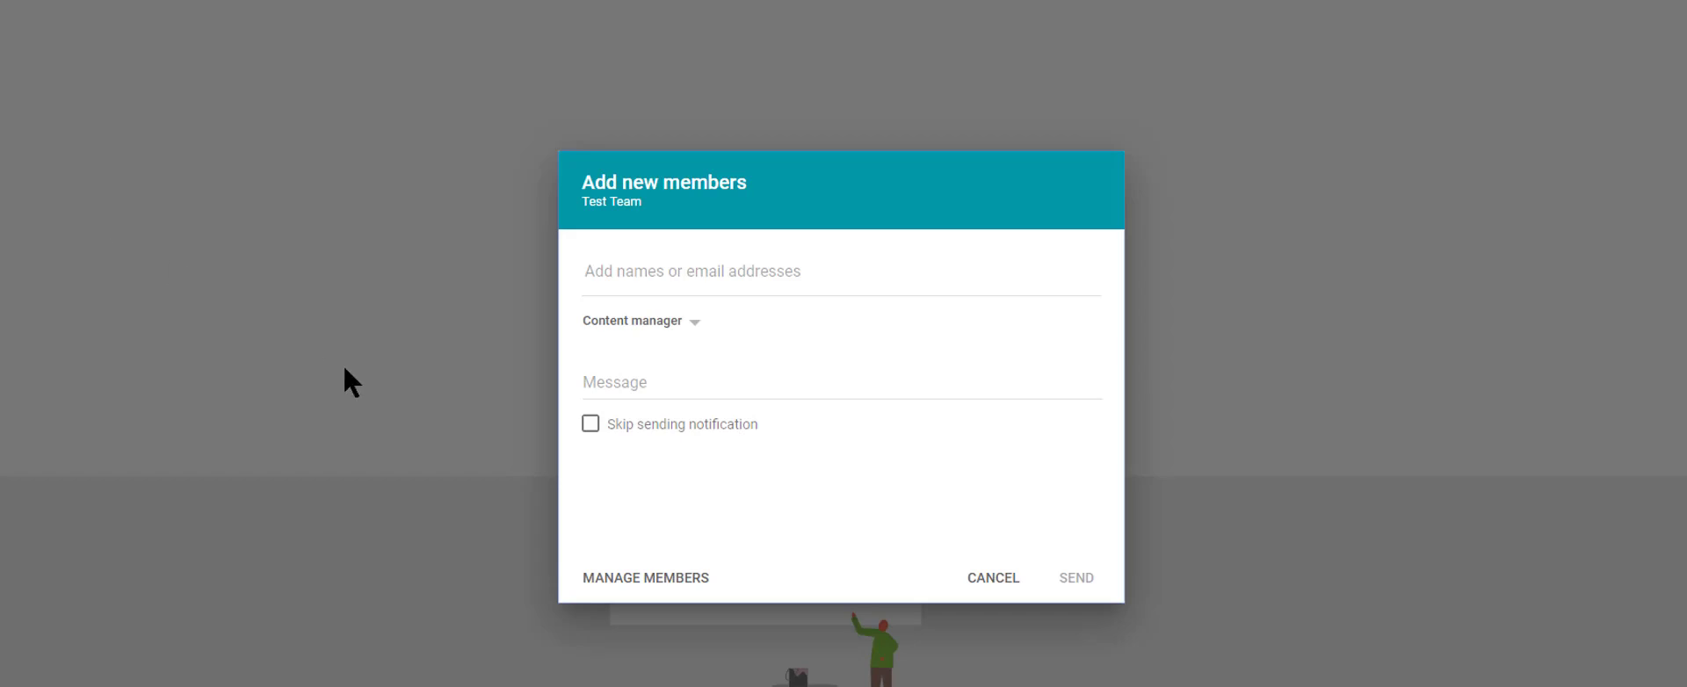
left_click(697, 272)
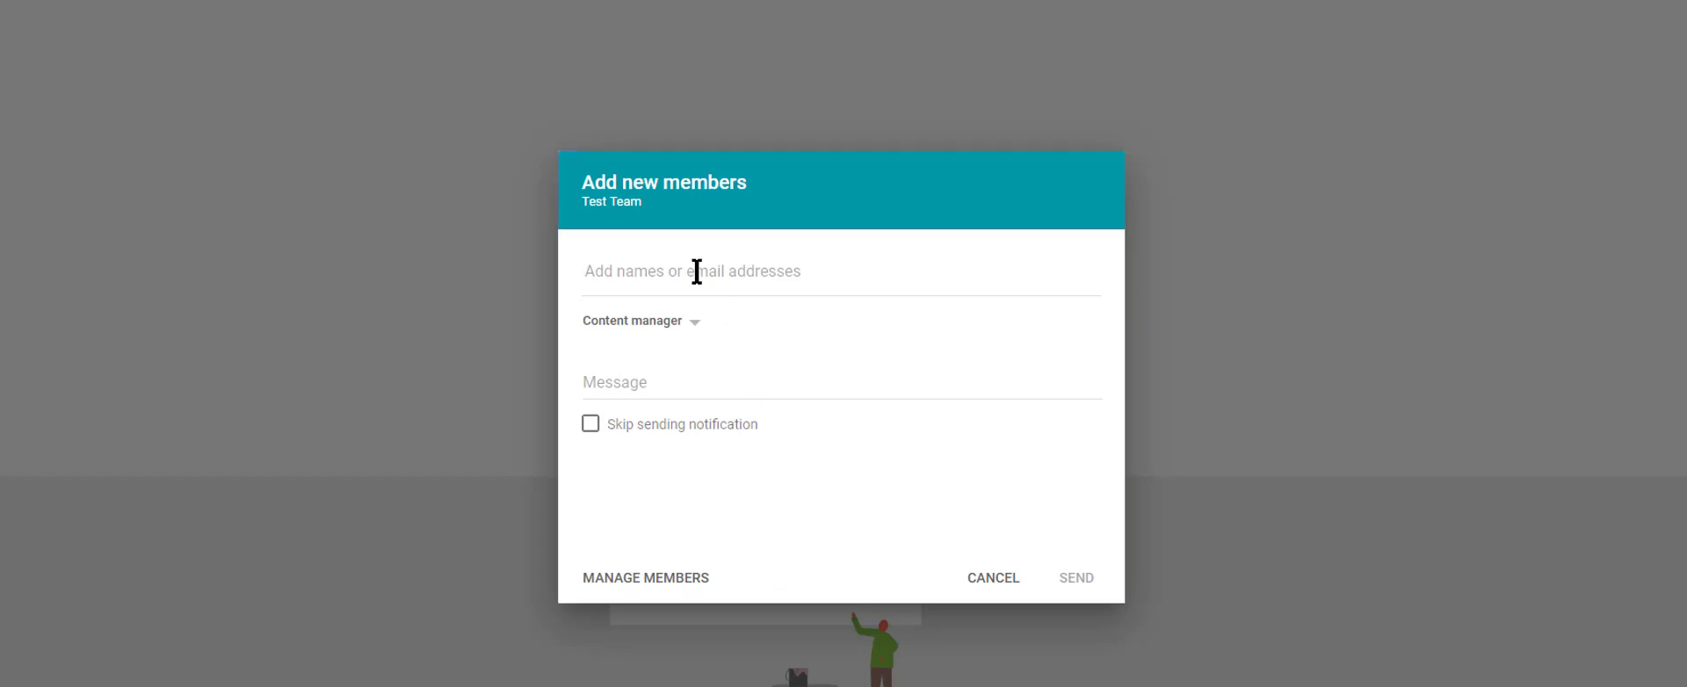
type("f")
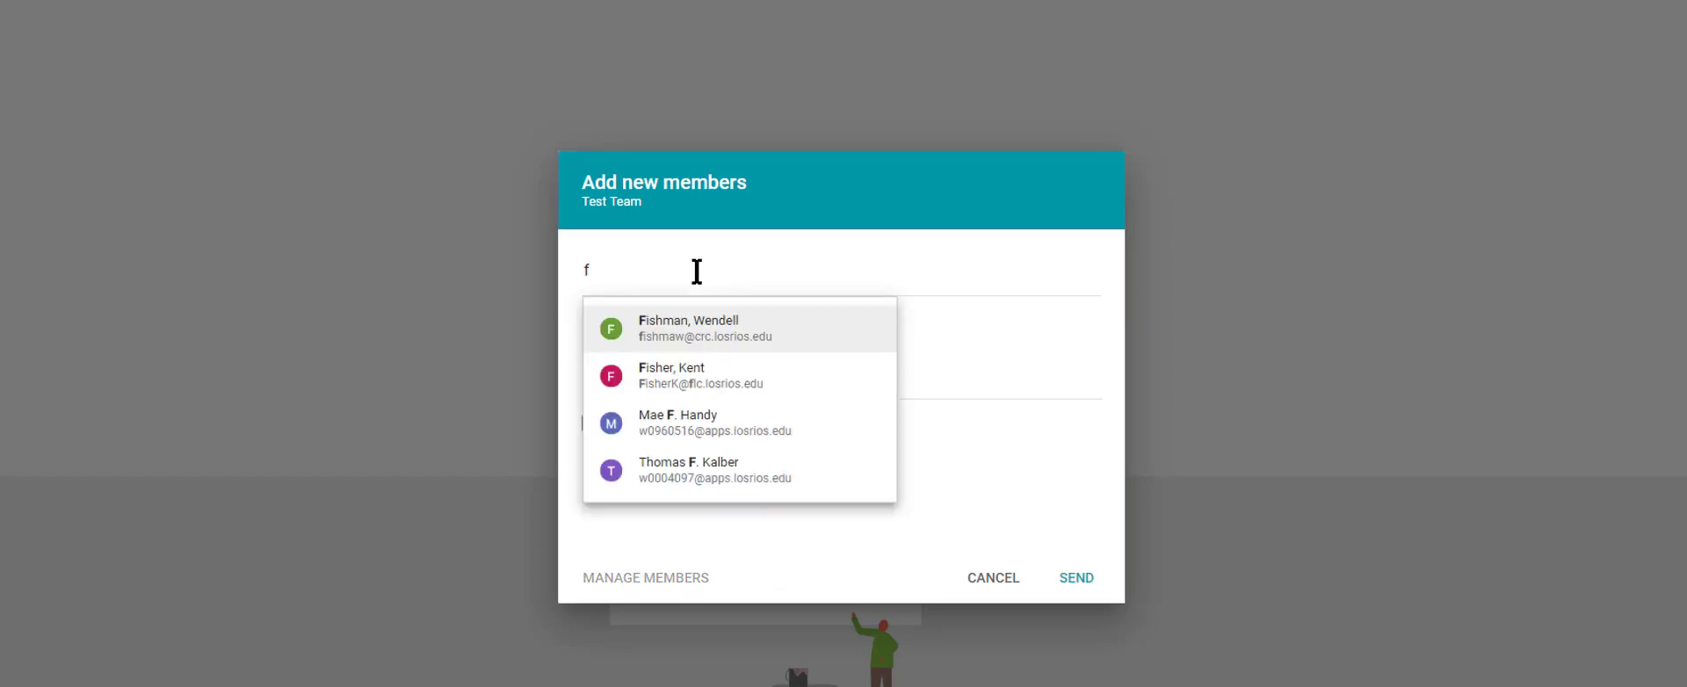
left_click(657, 332)
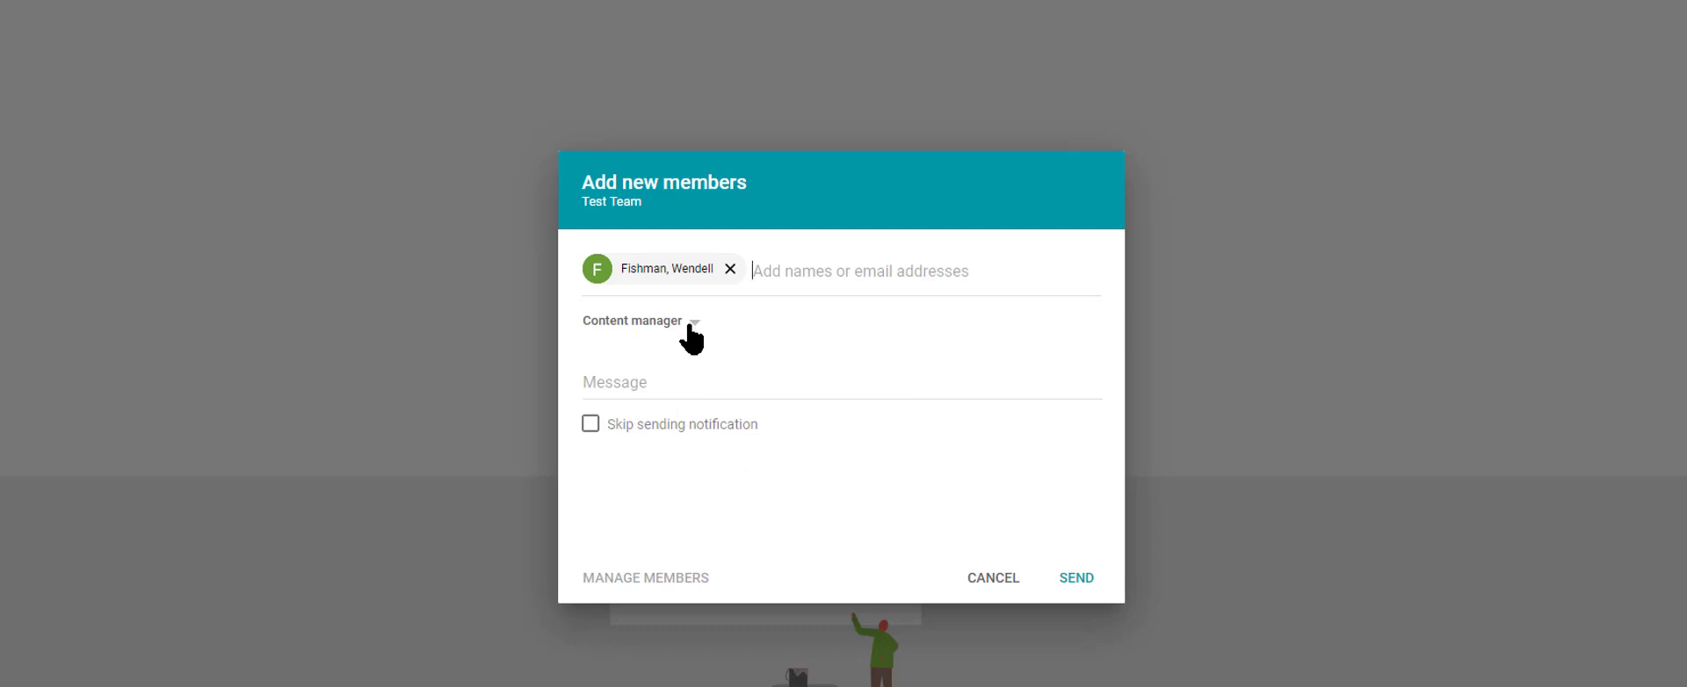
Set the access level for the new members to Commenter
left_click(693, 334)
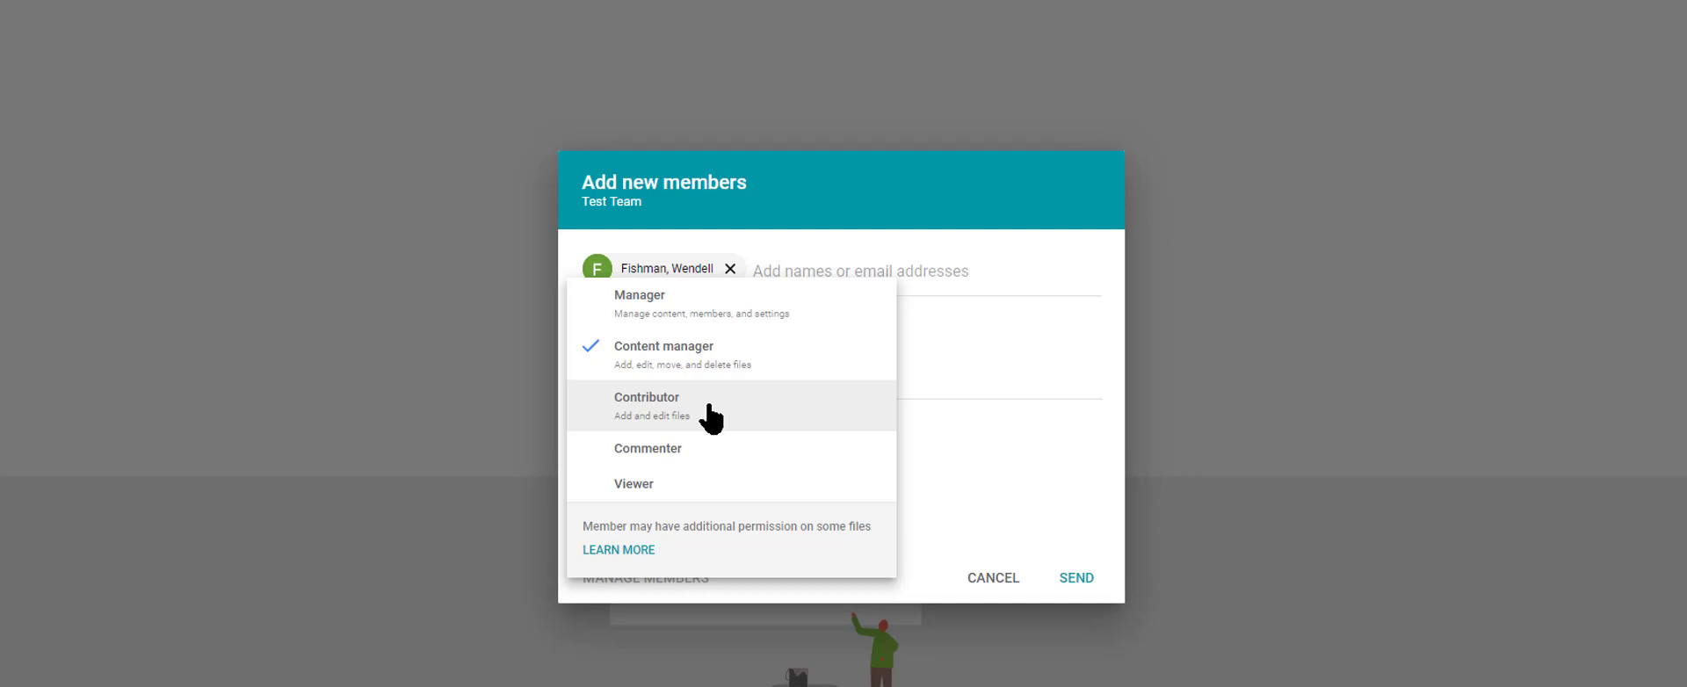
left_click(681, 452)
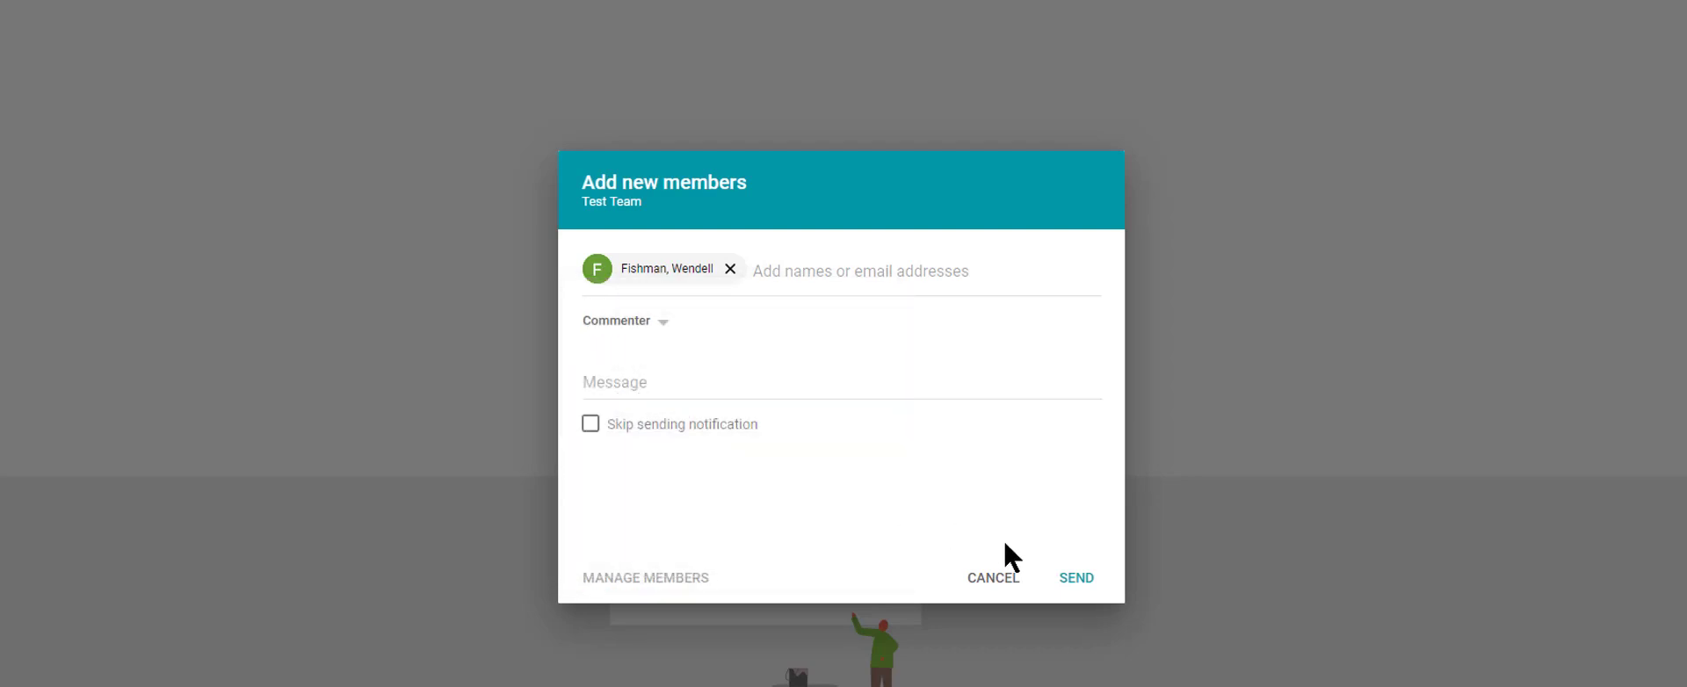
left_click(650, 384)
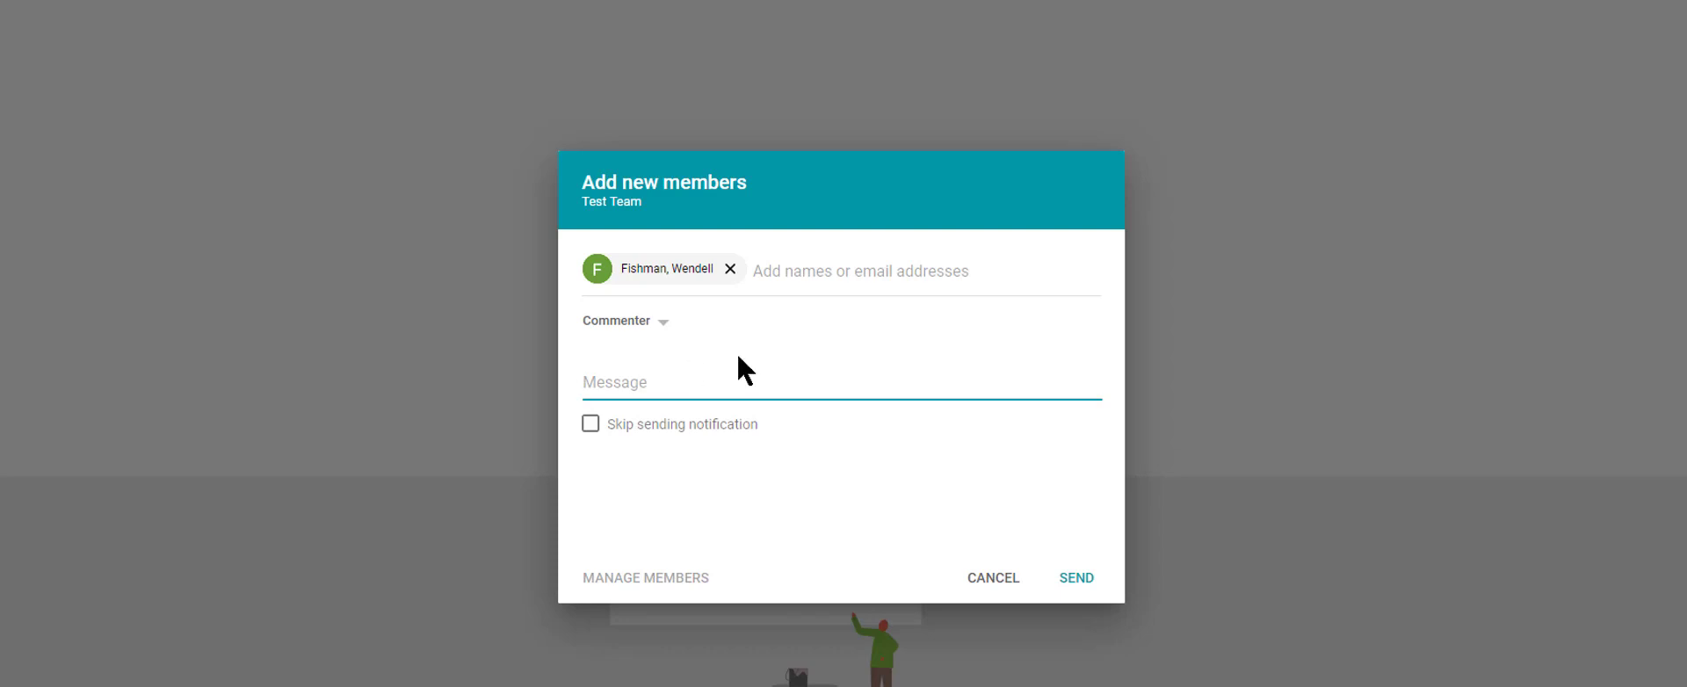
Enter the outside member's e-mail address as a recipient and remove the previously picked contact
left_click(789, 278)
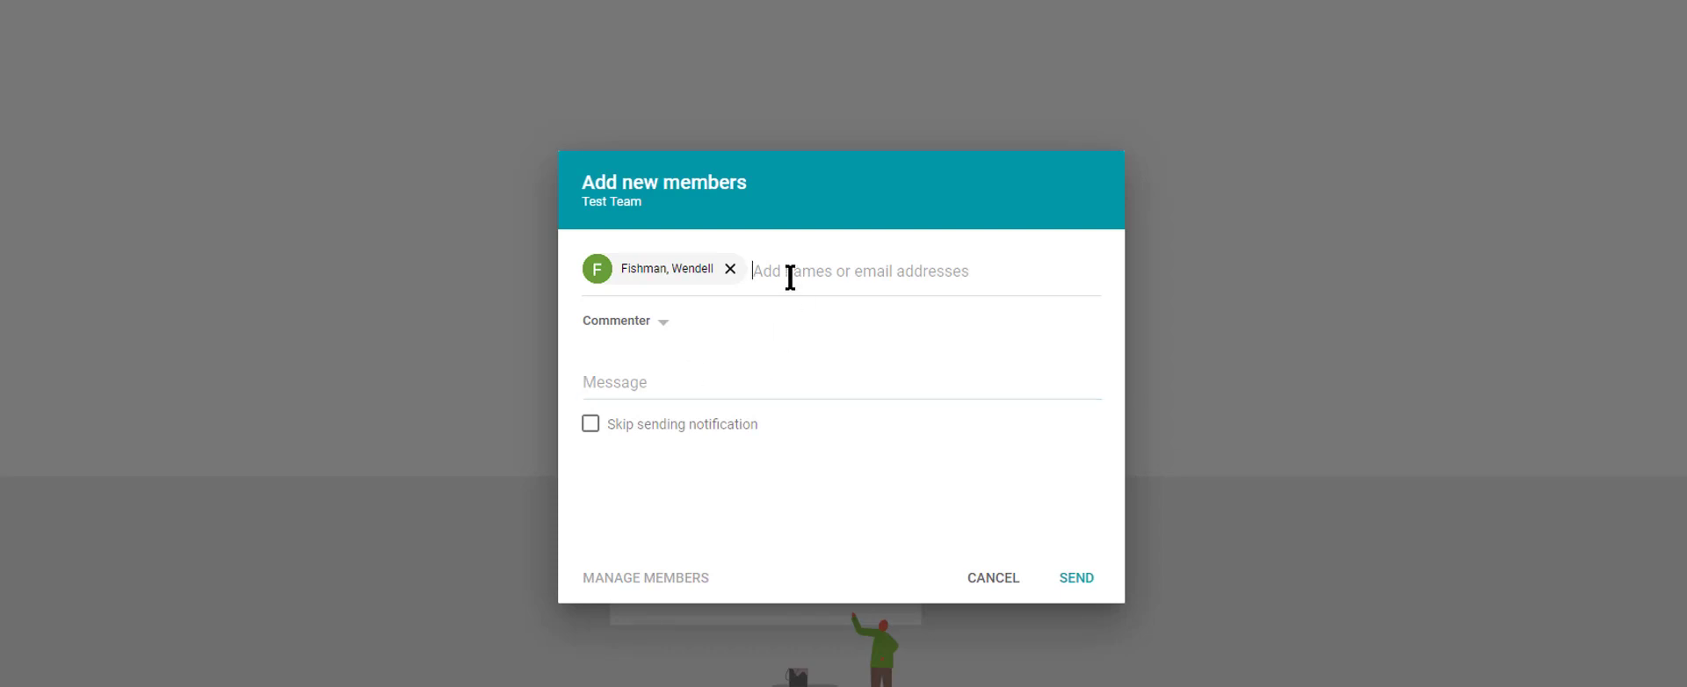
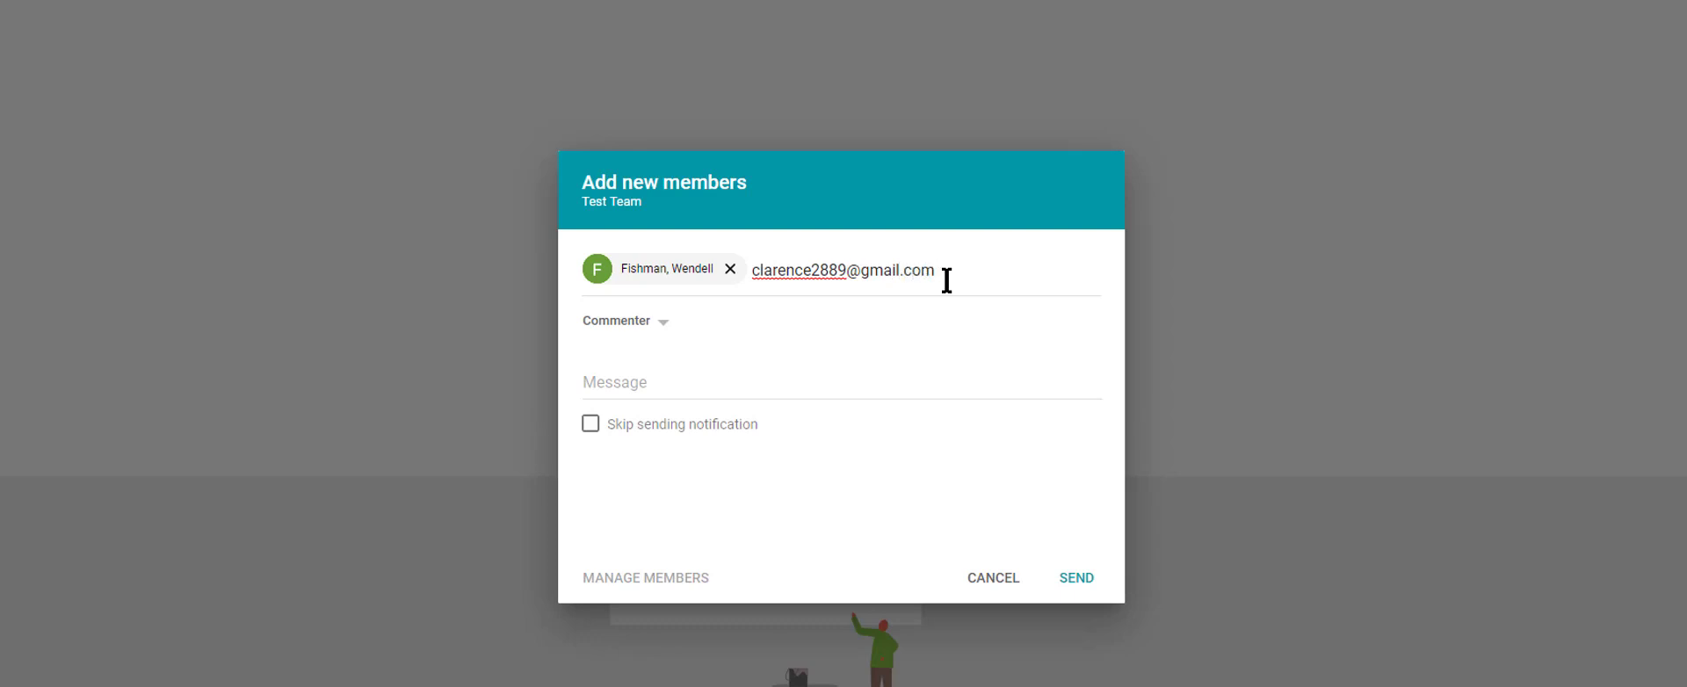
key("Return")
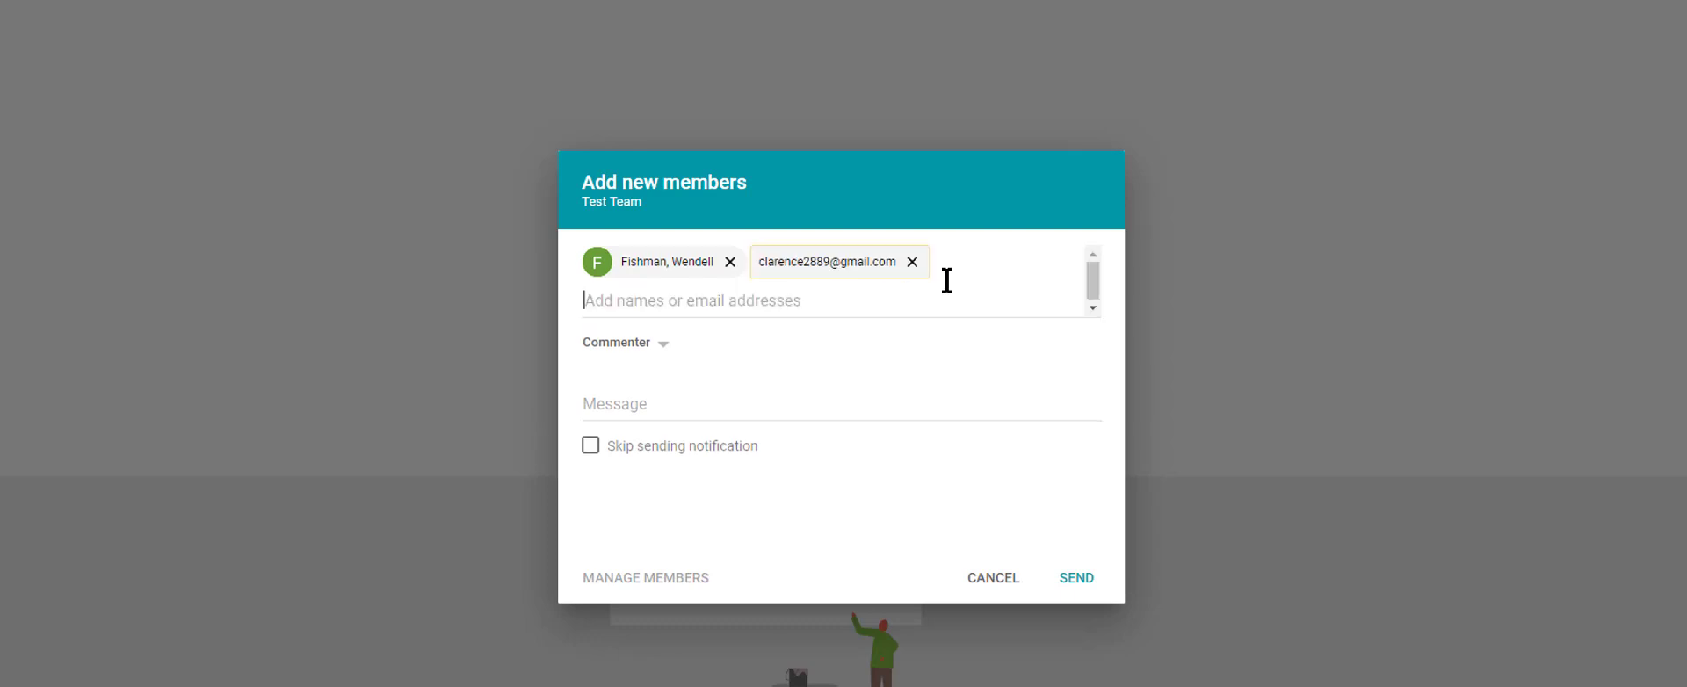
left_click(730, 262)
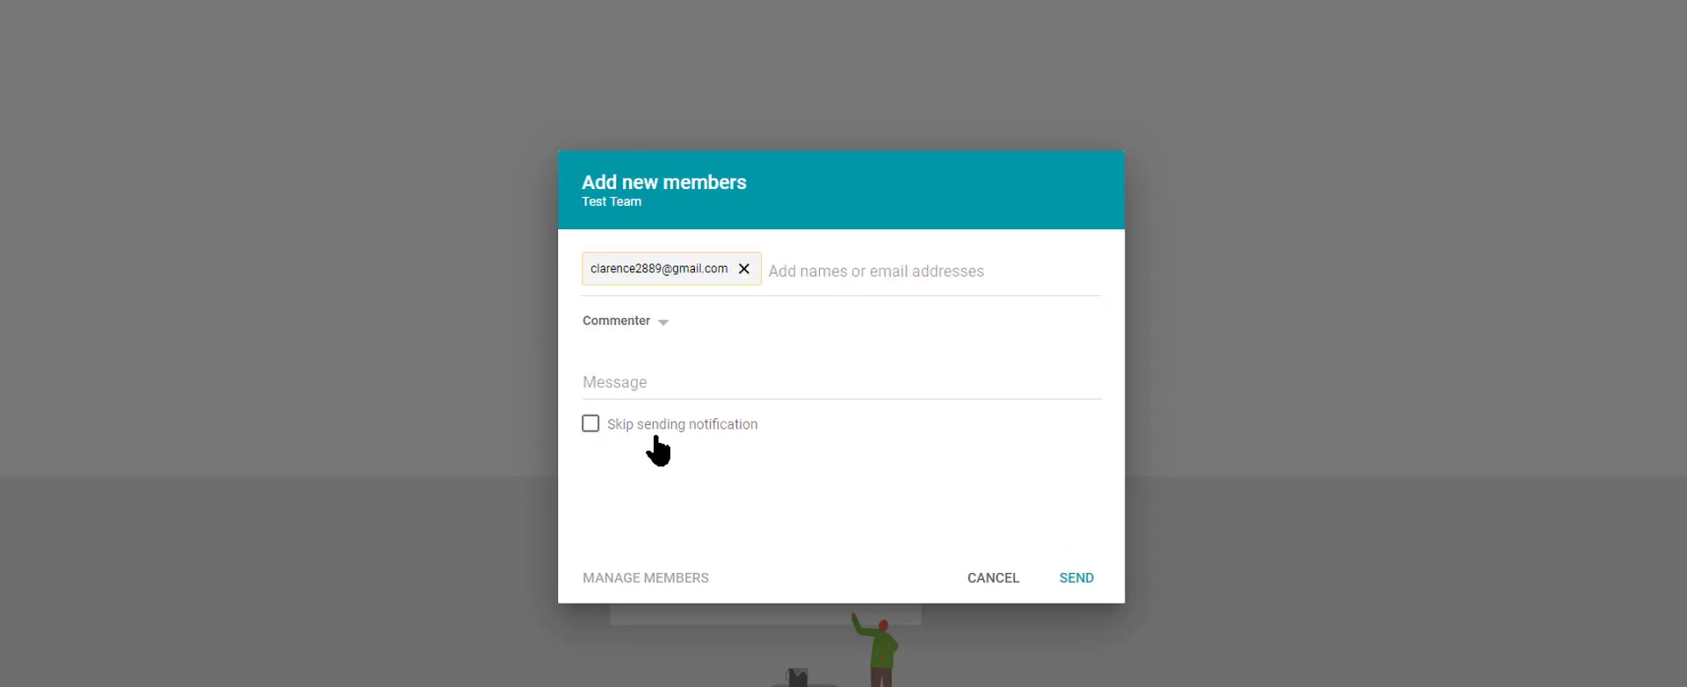
Write the invitation message "You have been added as a team member"
left_click(814, 391)
type("test")
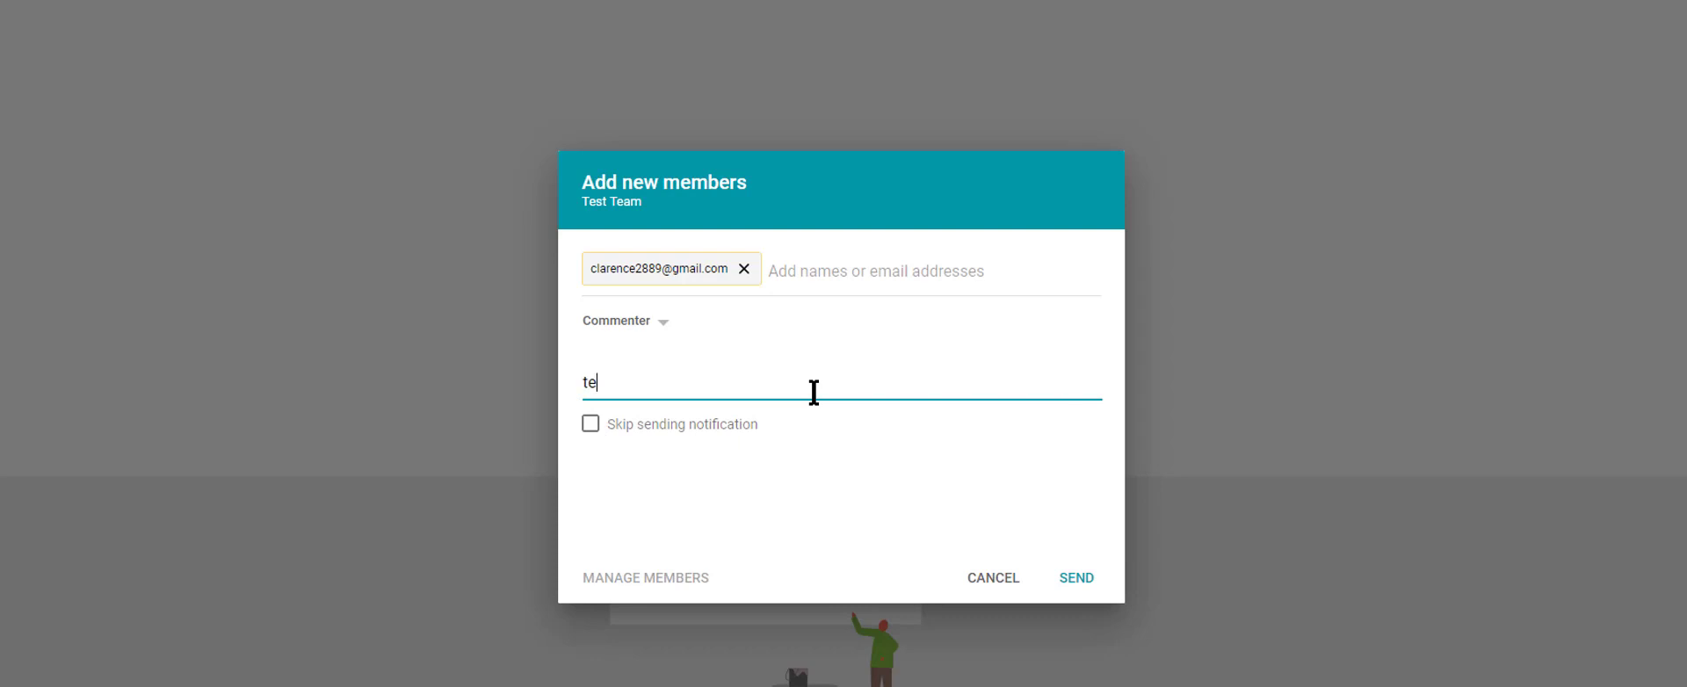
key("BackSpace")
key("BackSpace")
key("BackSpace")
key("BackSpace")
type("You have been adde")
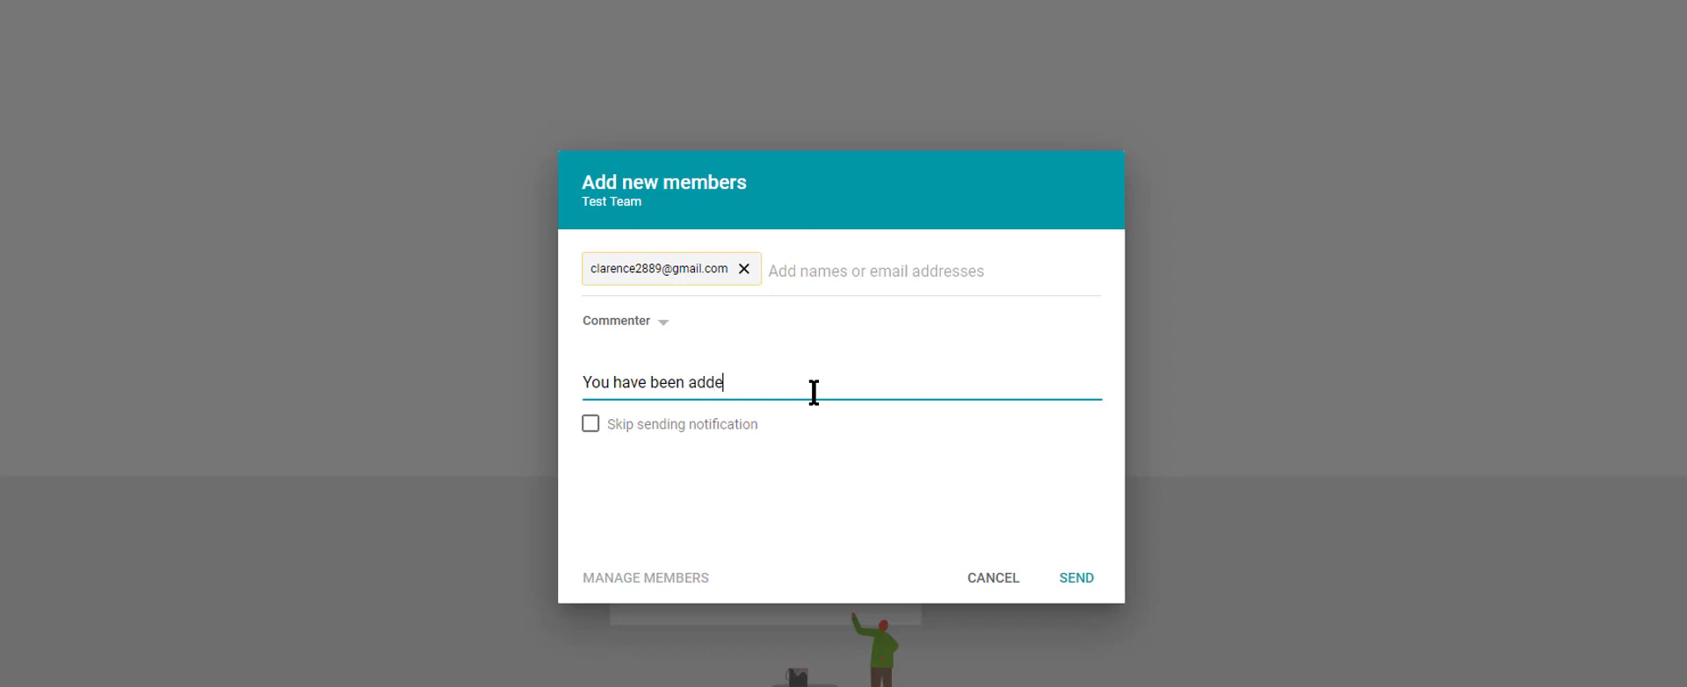
type("d as a team member")
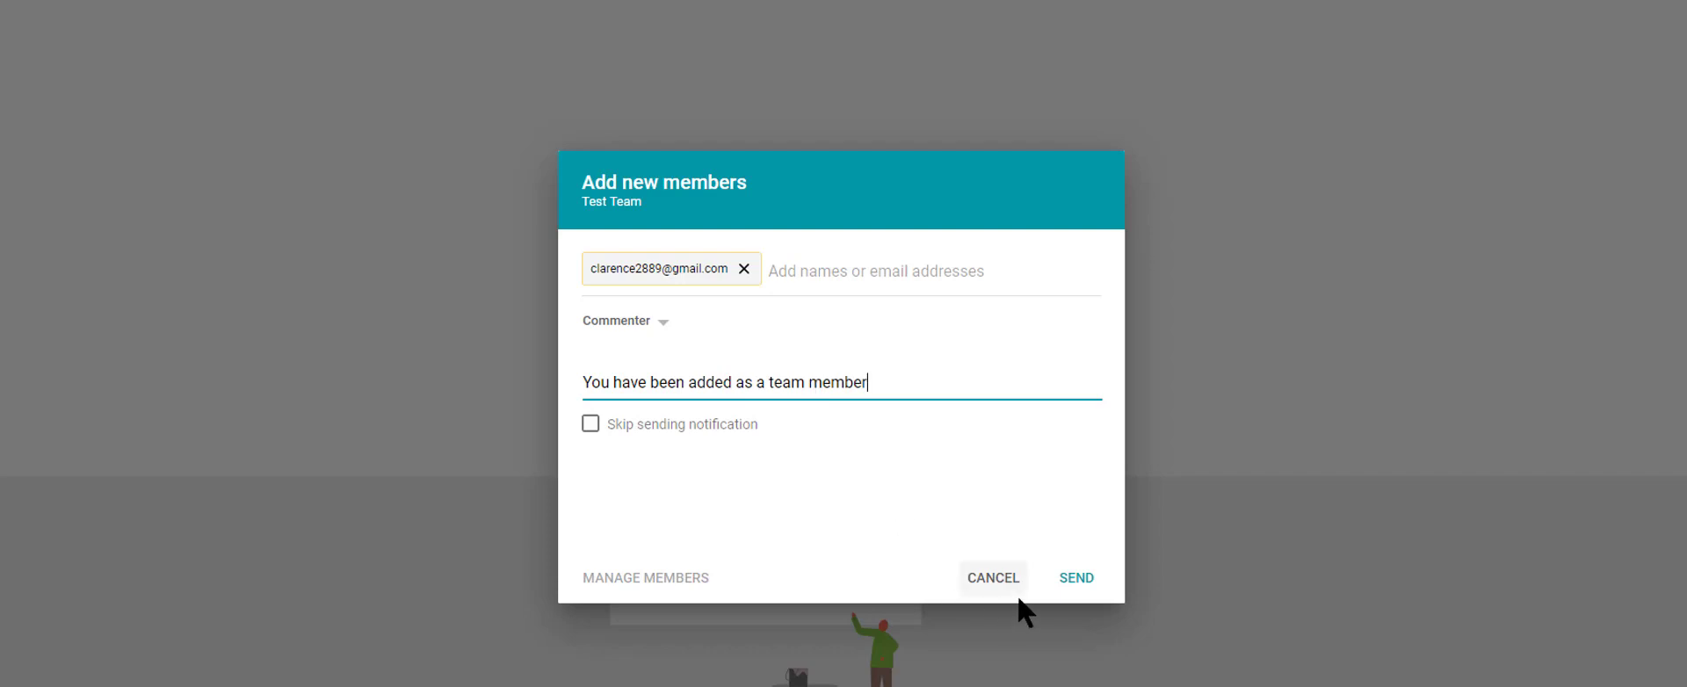
Send the invitation, approve sharing outside the organization, and review the Test Team member access list
left_click(1077, 580)
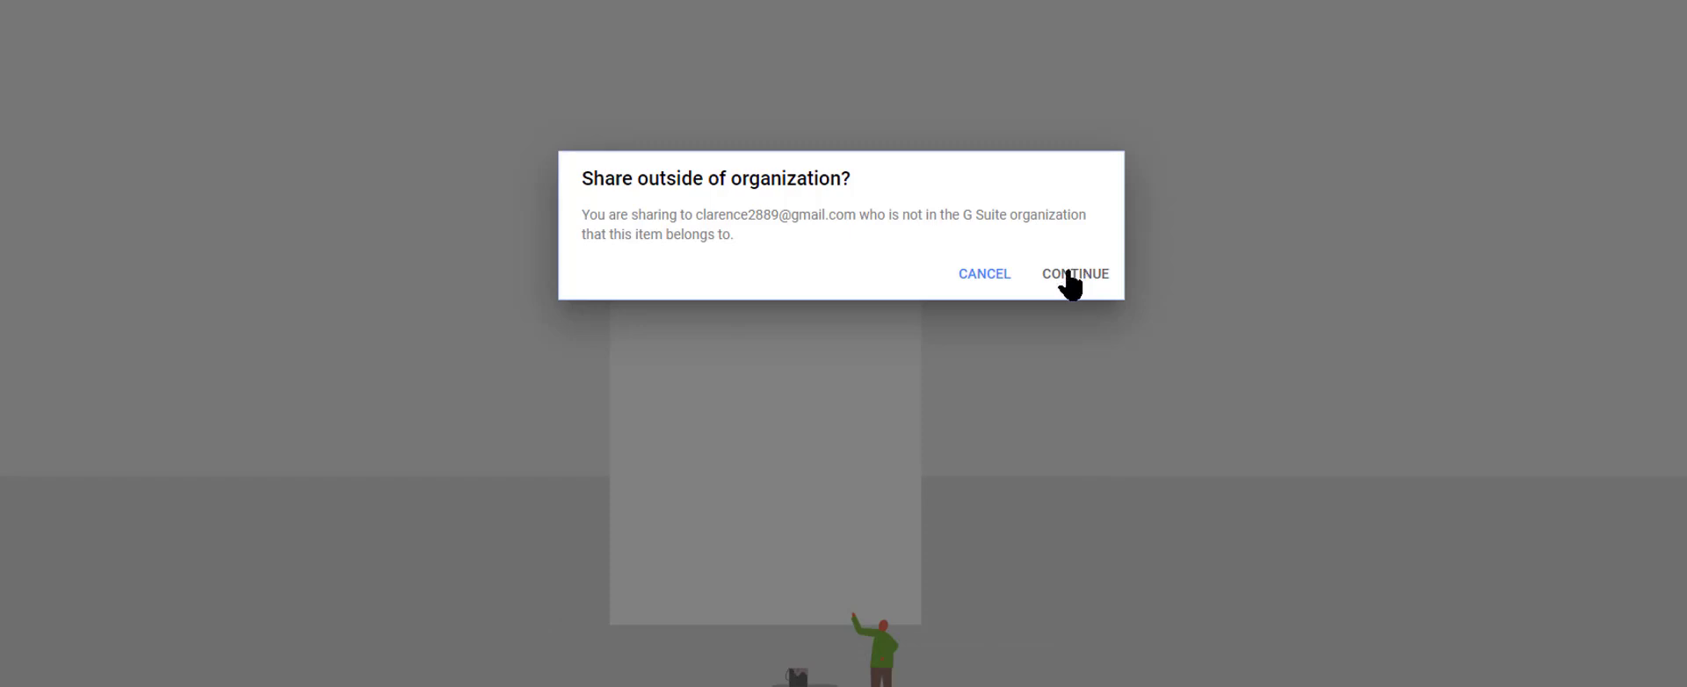
left_click(1070, 280)
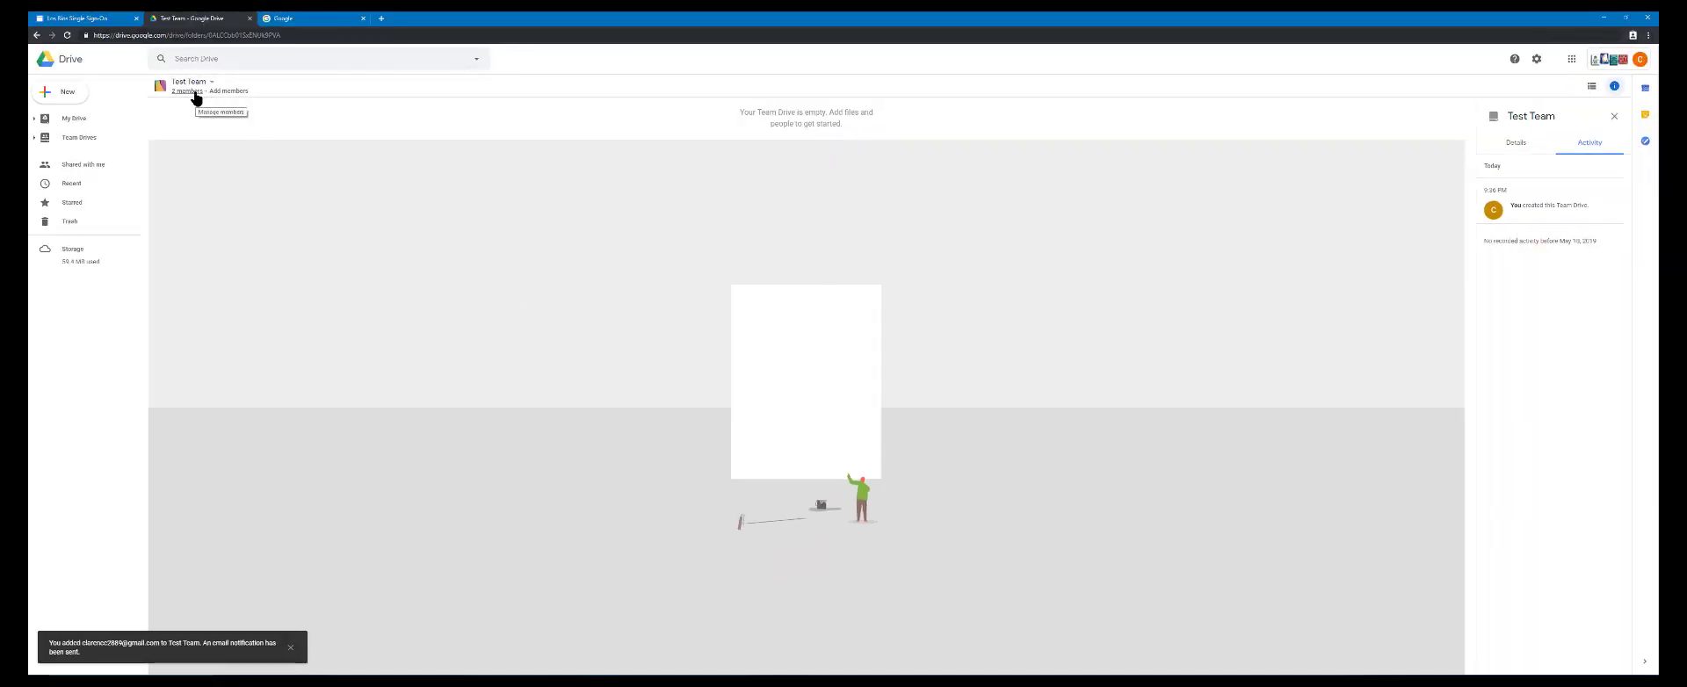
left_click(197, 92)
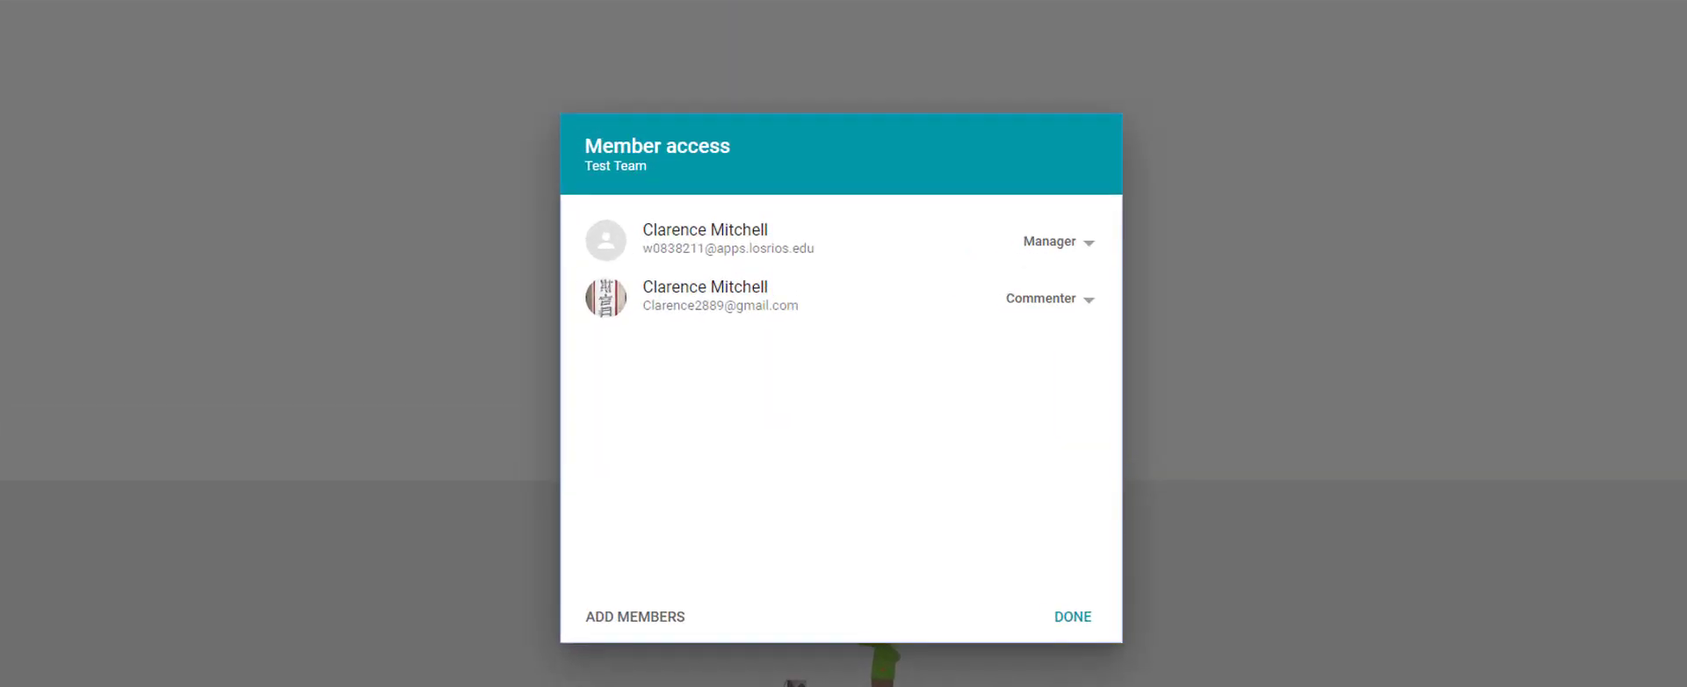
left_click(1059, 625)
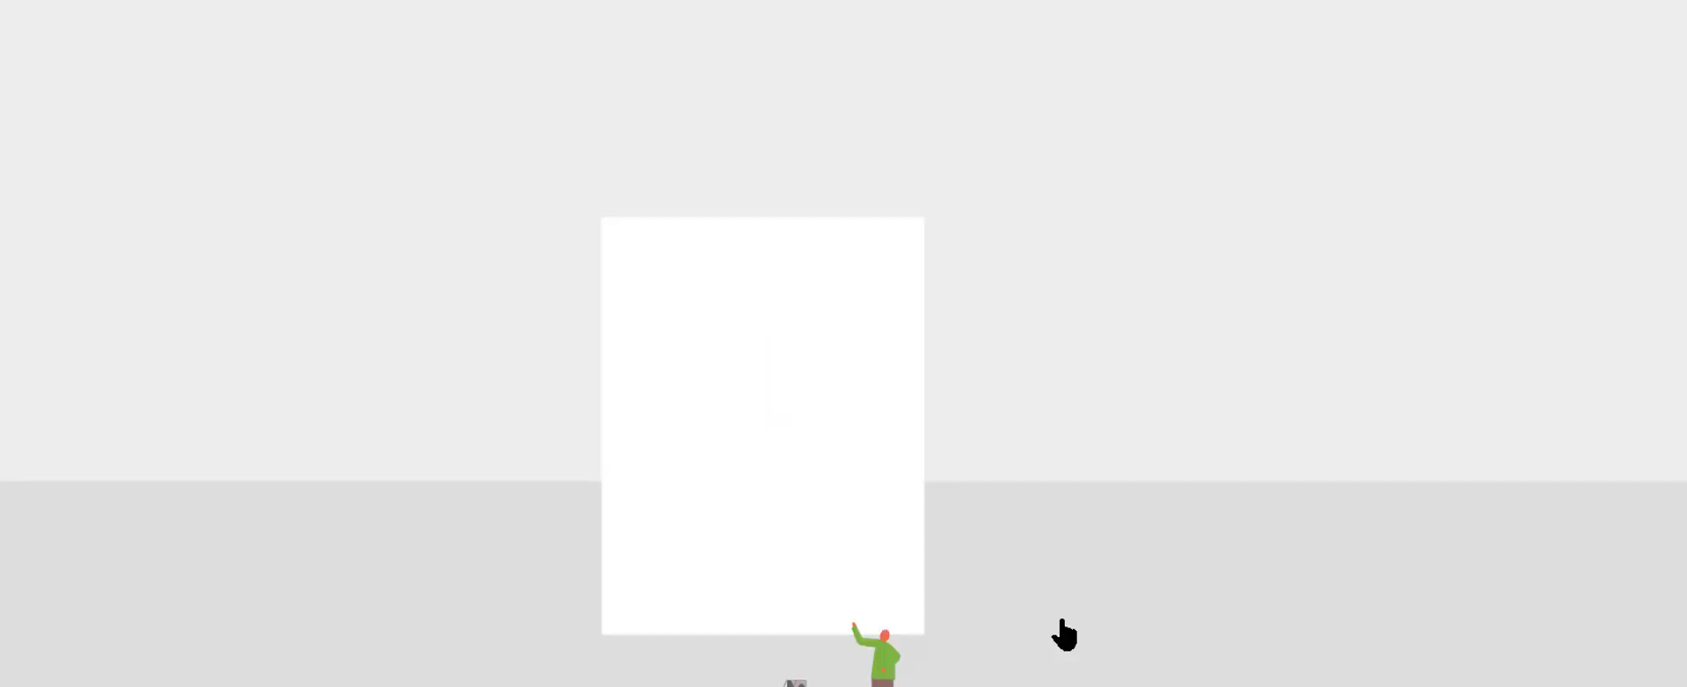
Upload the file Blue Woman logo.jpg from the computer's user folder to the Test Team drive
right_click(362, 201)
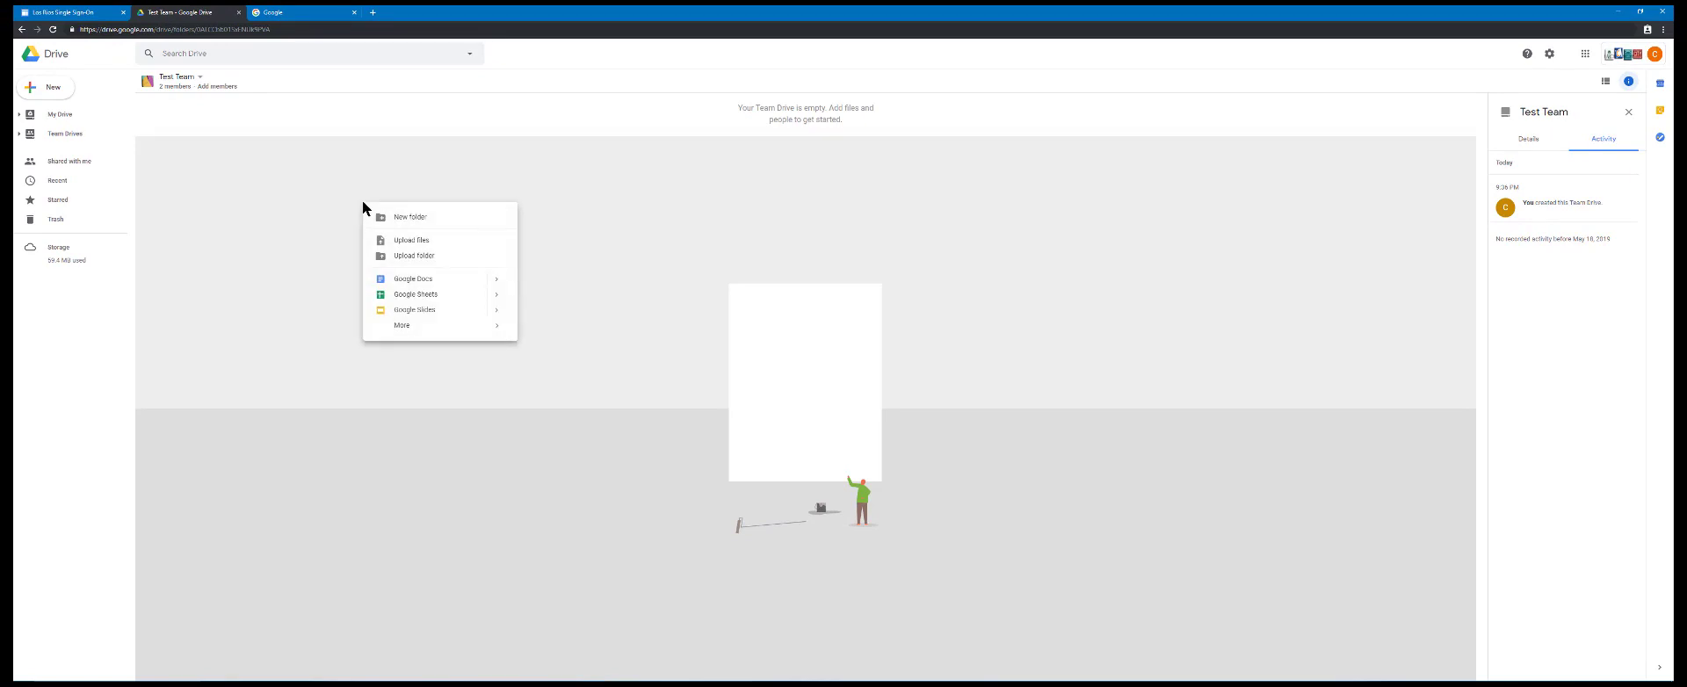
left_click(405, 246)
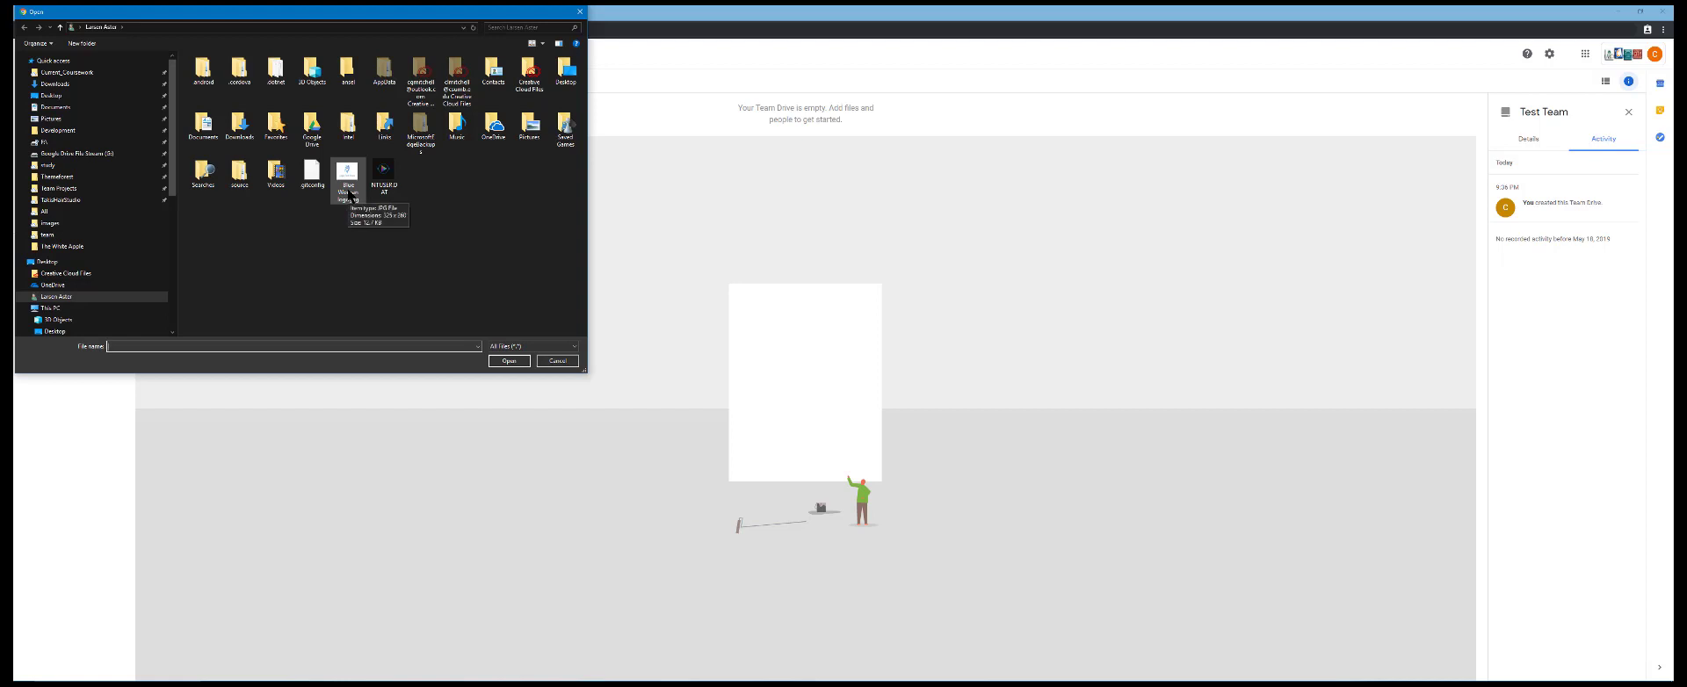
left_click(348, 195)
left_click(509, 360)
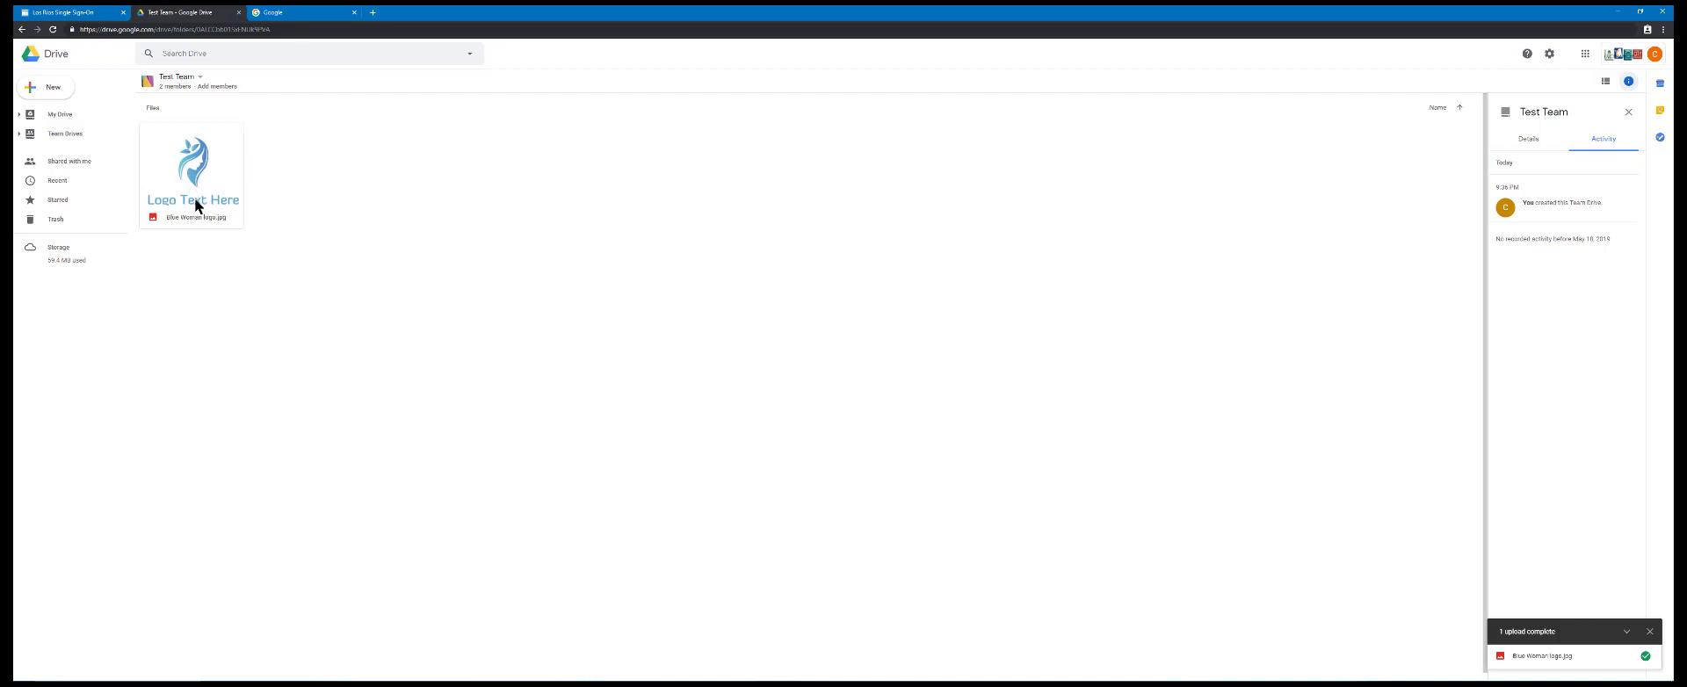
Create a folder named images in the Test Team drive
right_click(282, 228)
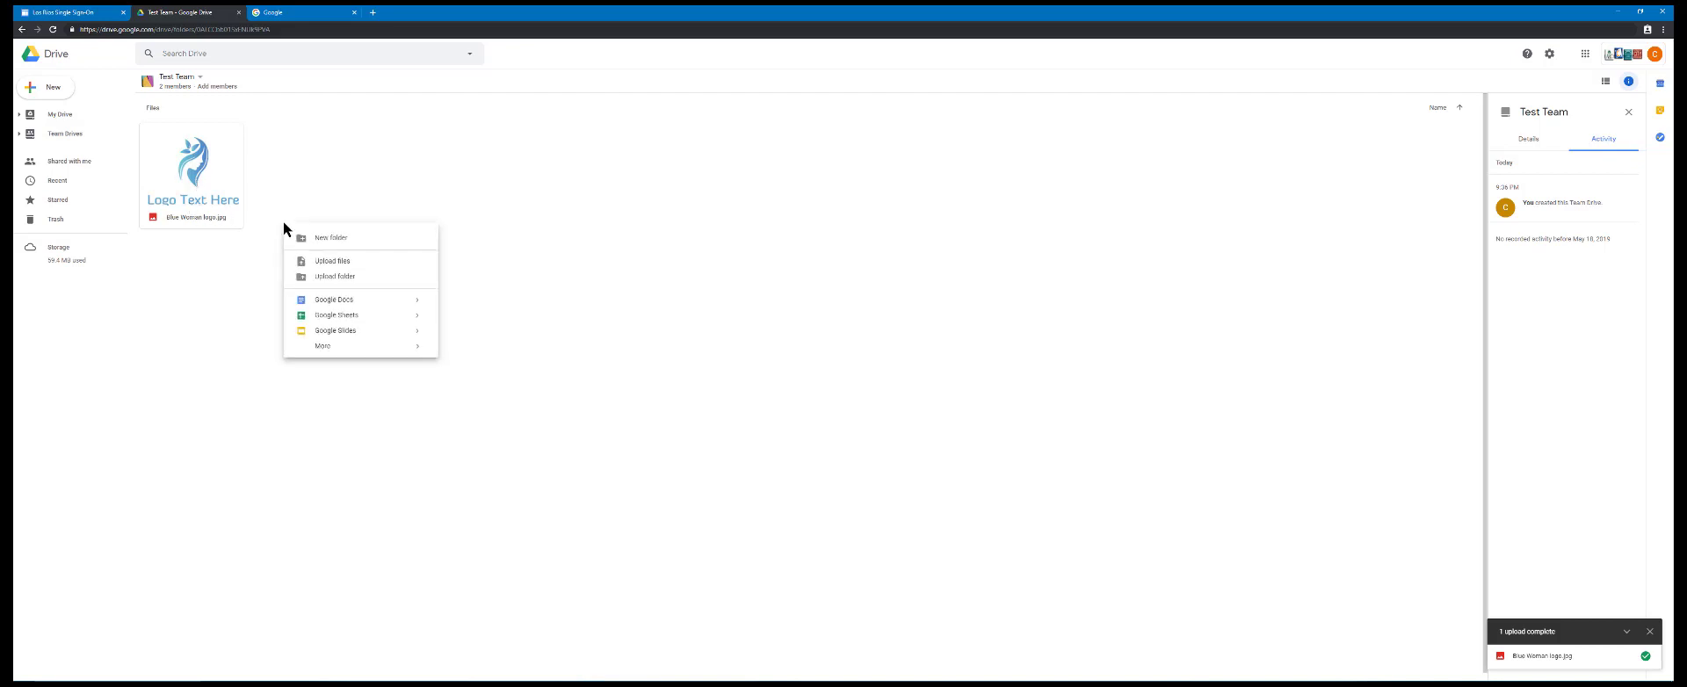
left_click(343, 247)
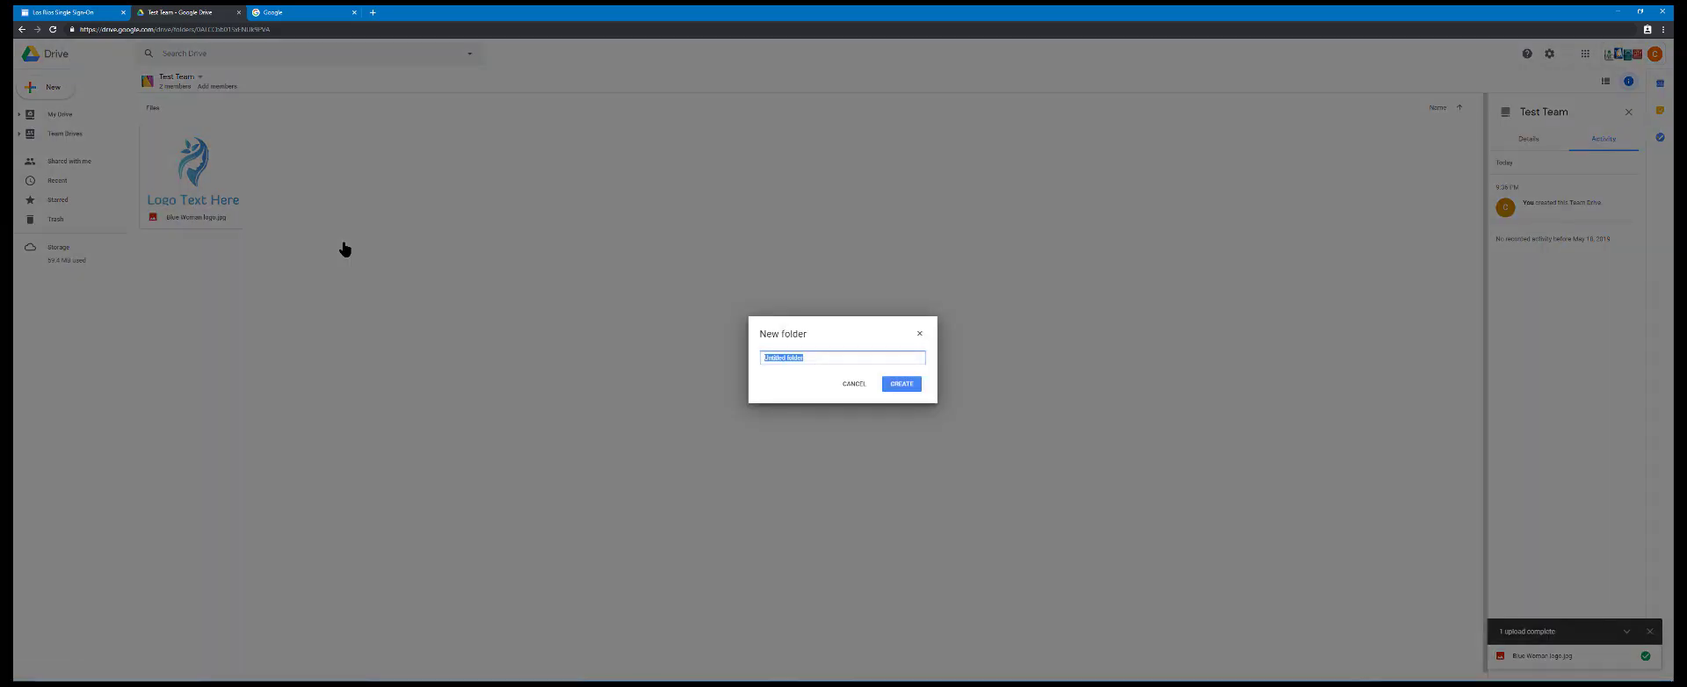
type("images")
key("Return")
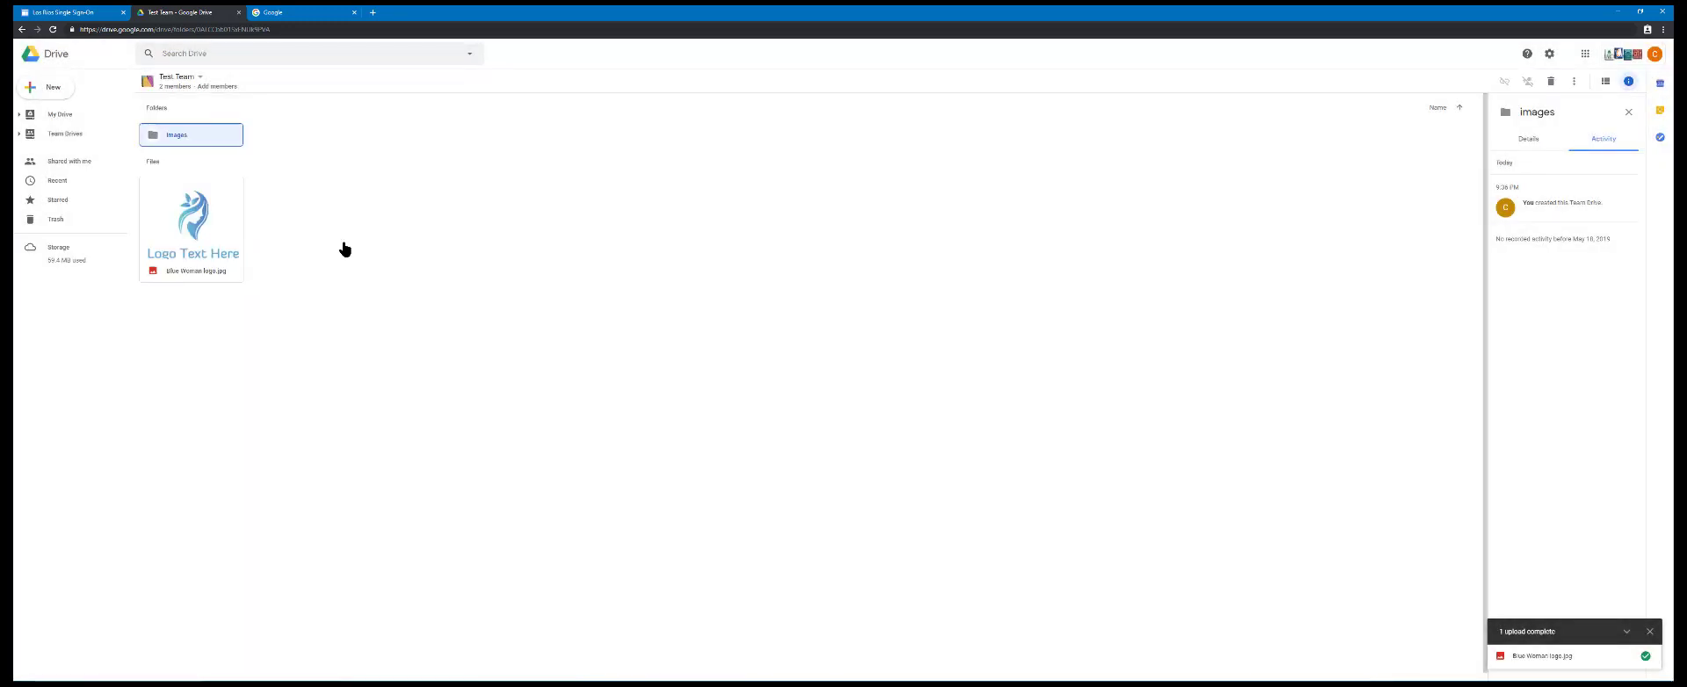
Move Blue Woman logo.jpg from the Test Team drive's top level into the images folder
left_click(220, 238)
right_click(220, 238)
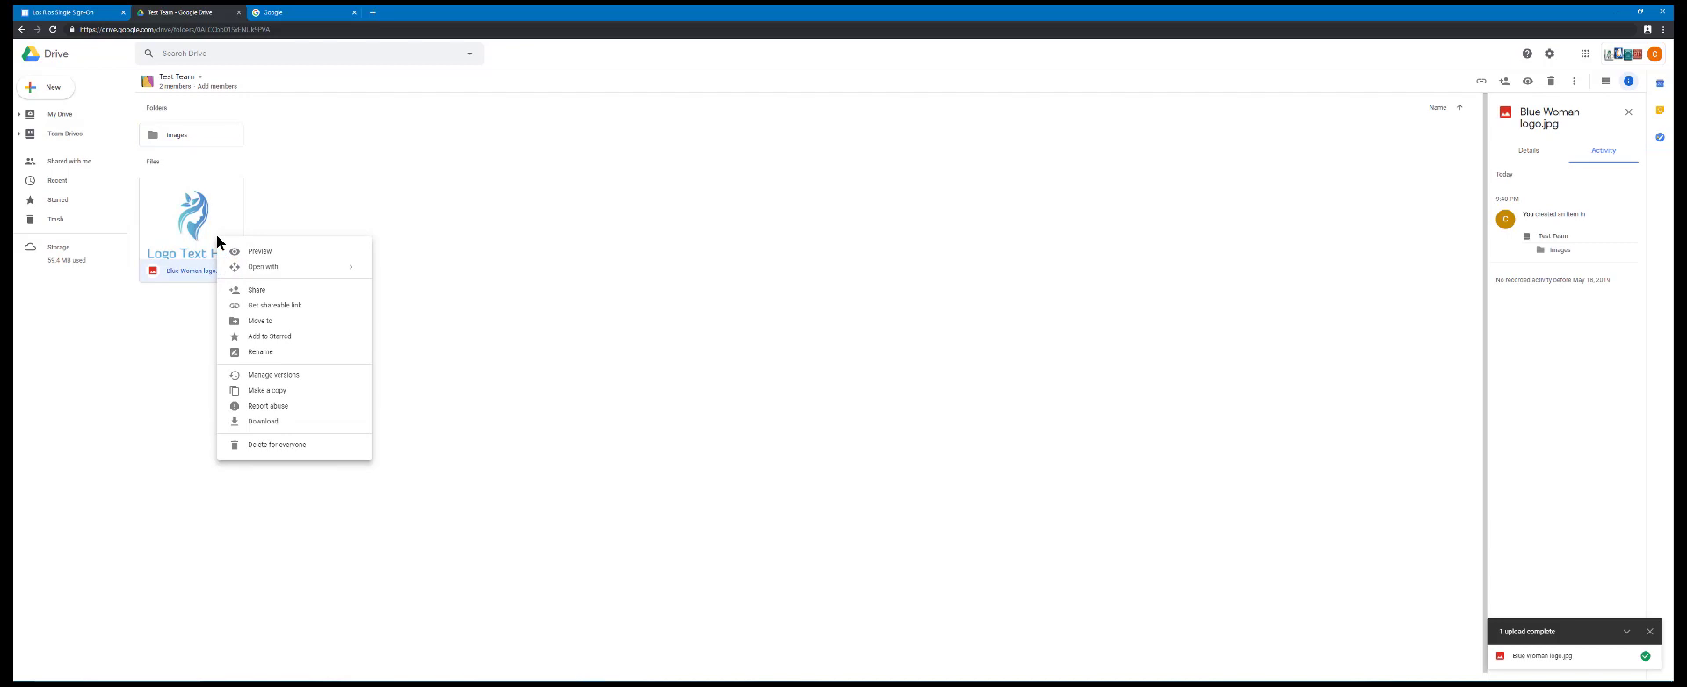
left_click(270, 321)
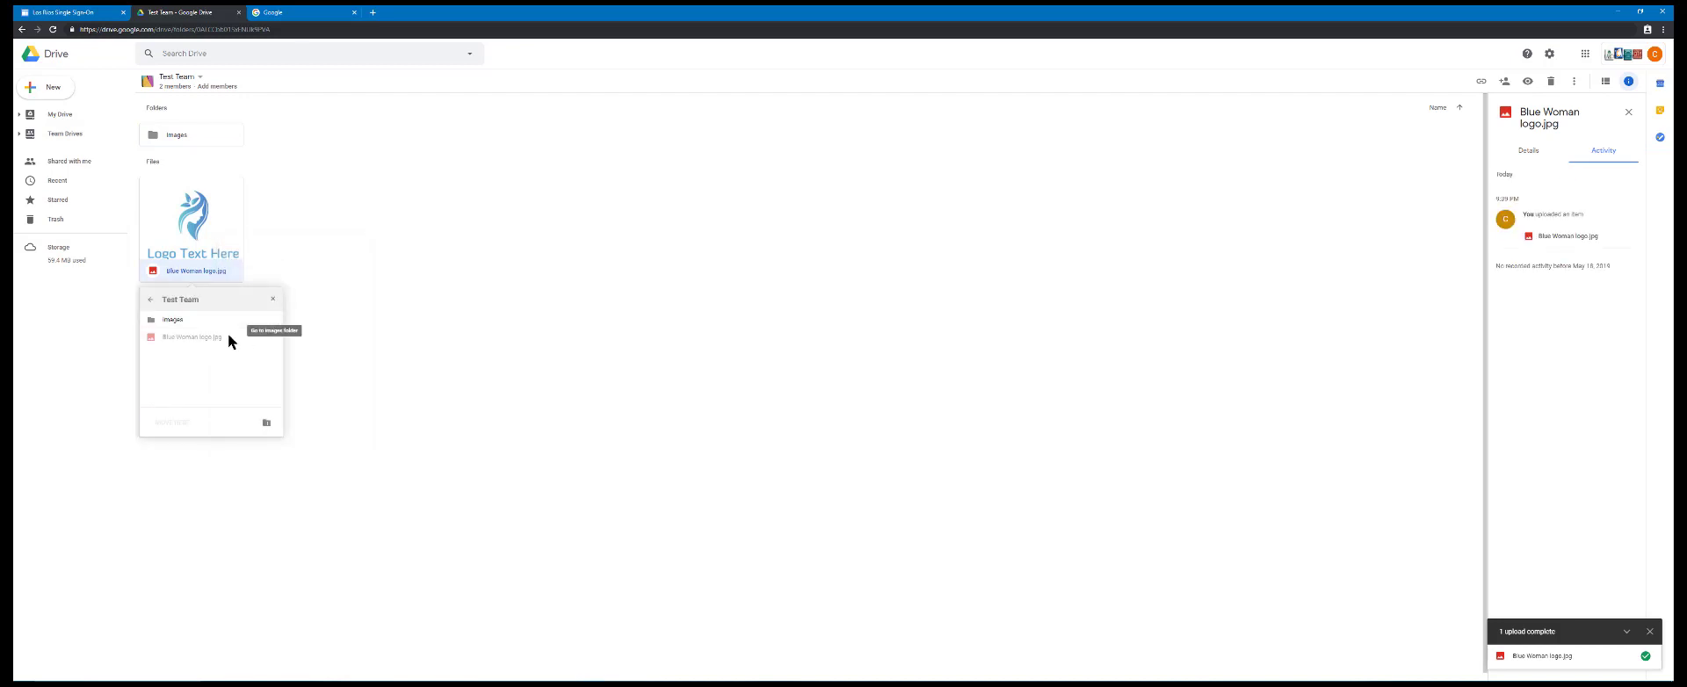
left_click(192, 319)
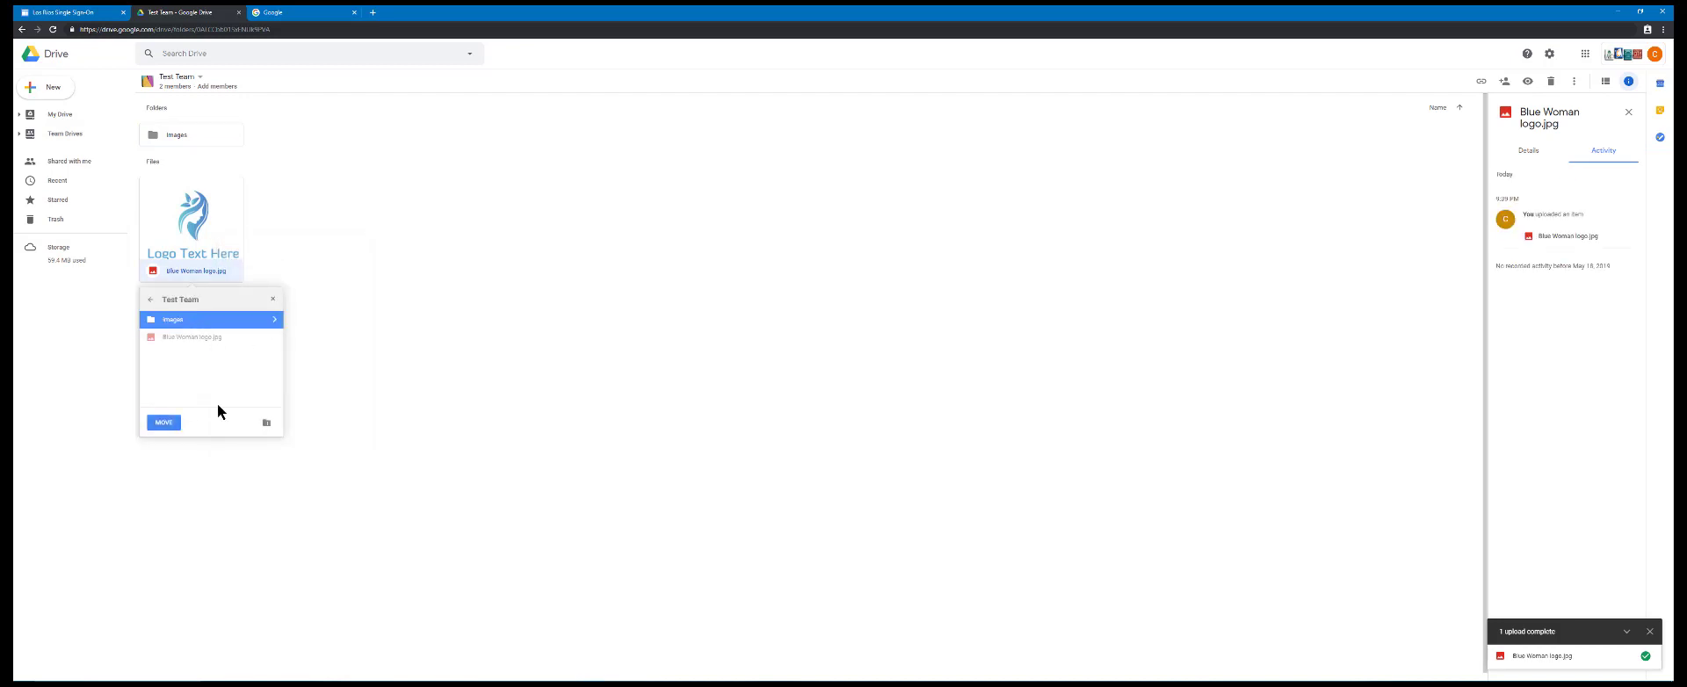
left_click(166, 424)
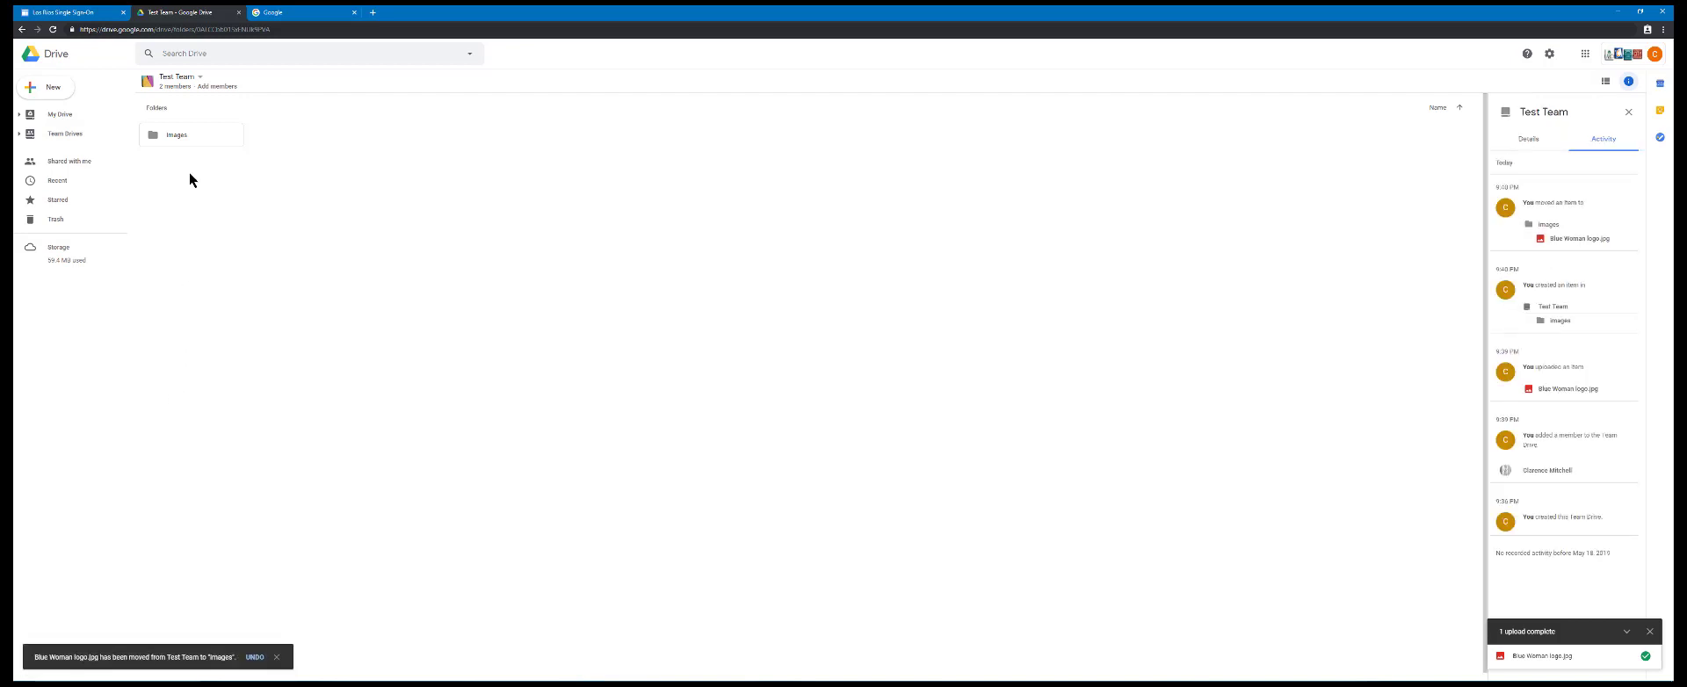
Check the contents of the images folder and return to the Test Team drive's top level
double_click(178, 132)
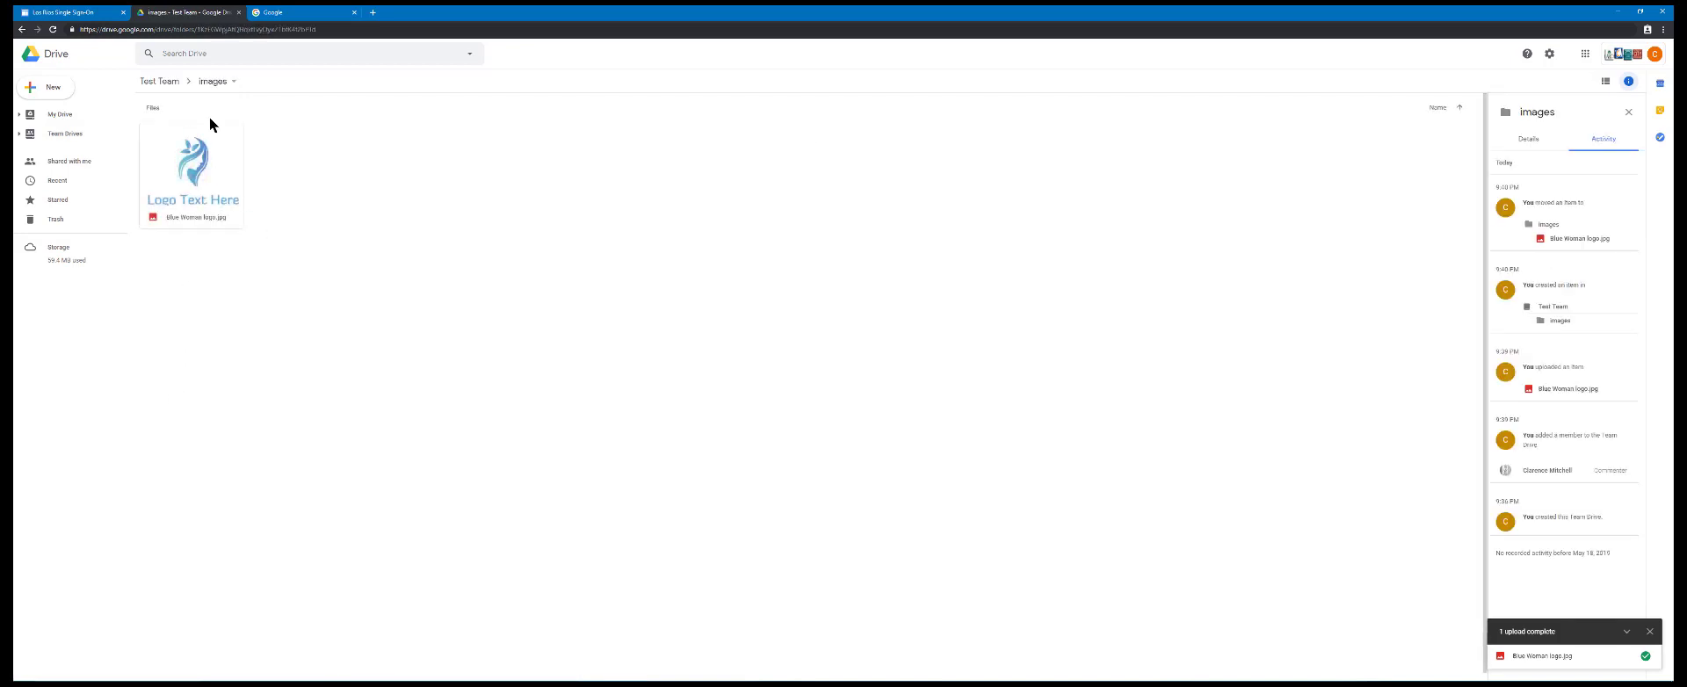
left_click(163, 81)
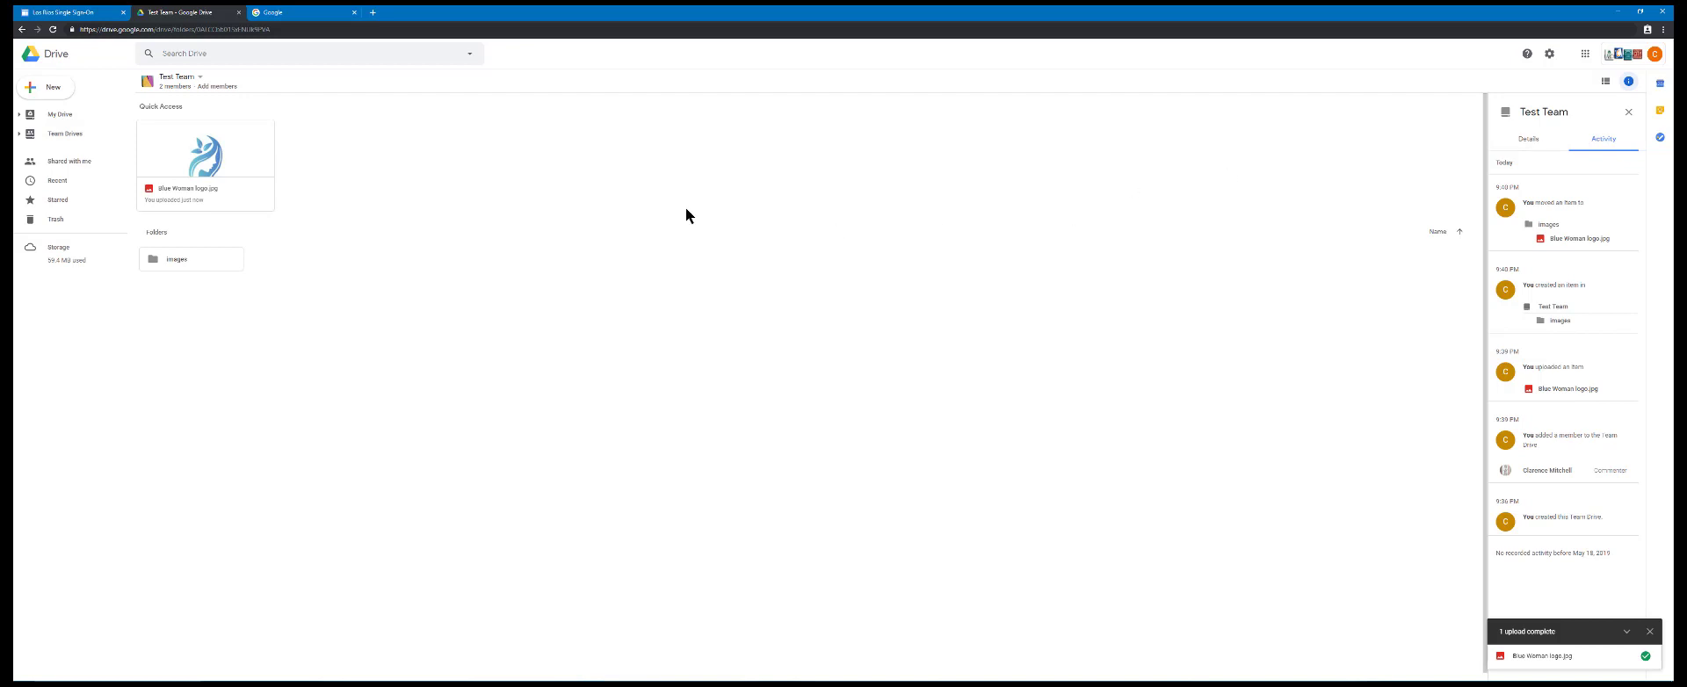
left_click(201, 78)
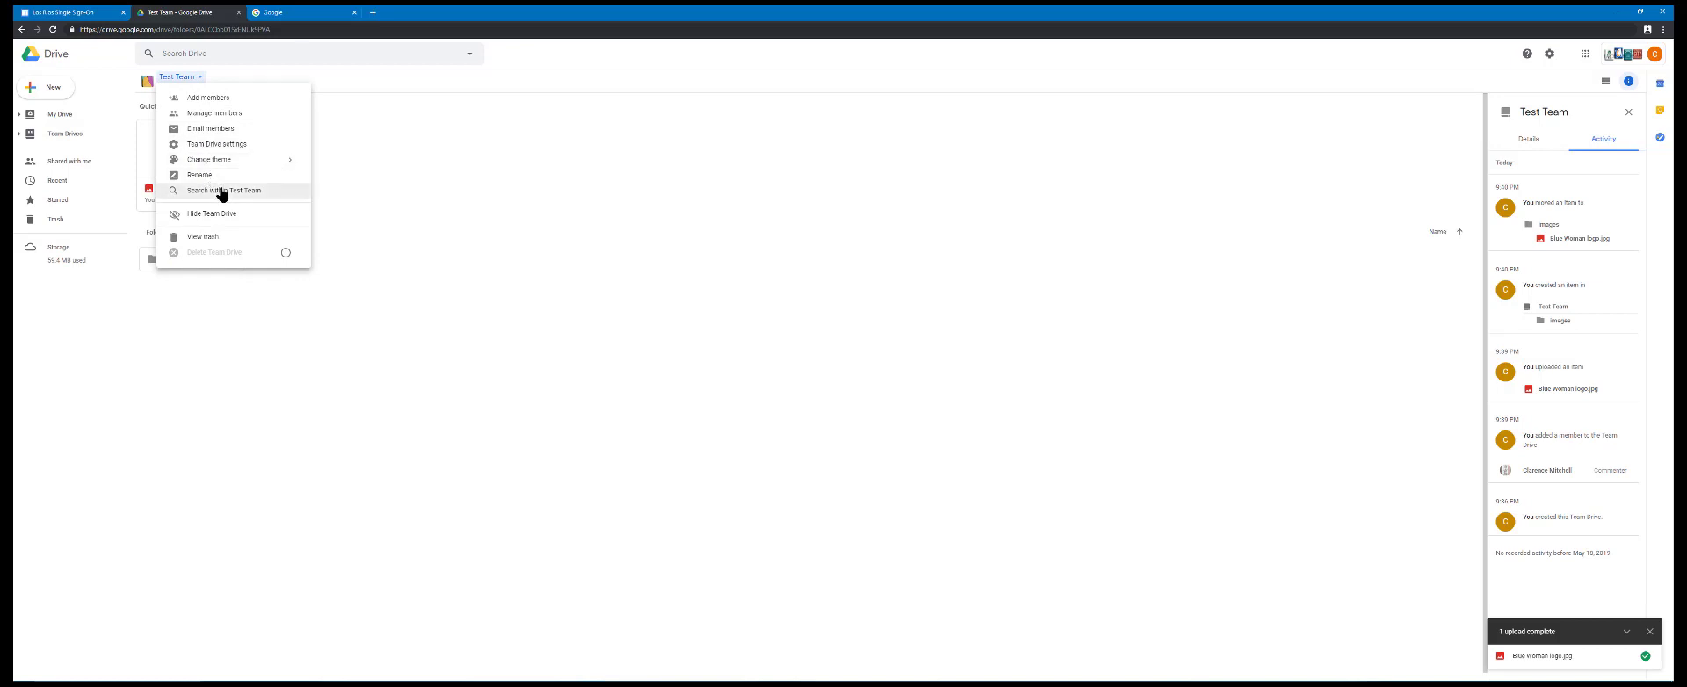
mouse_move(220, 164)
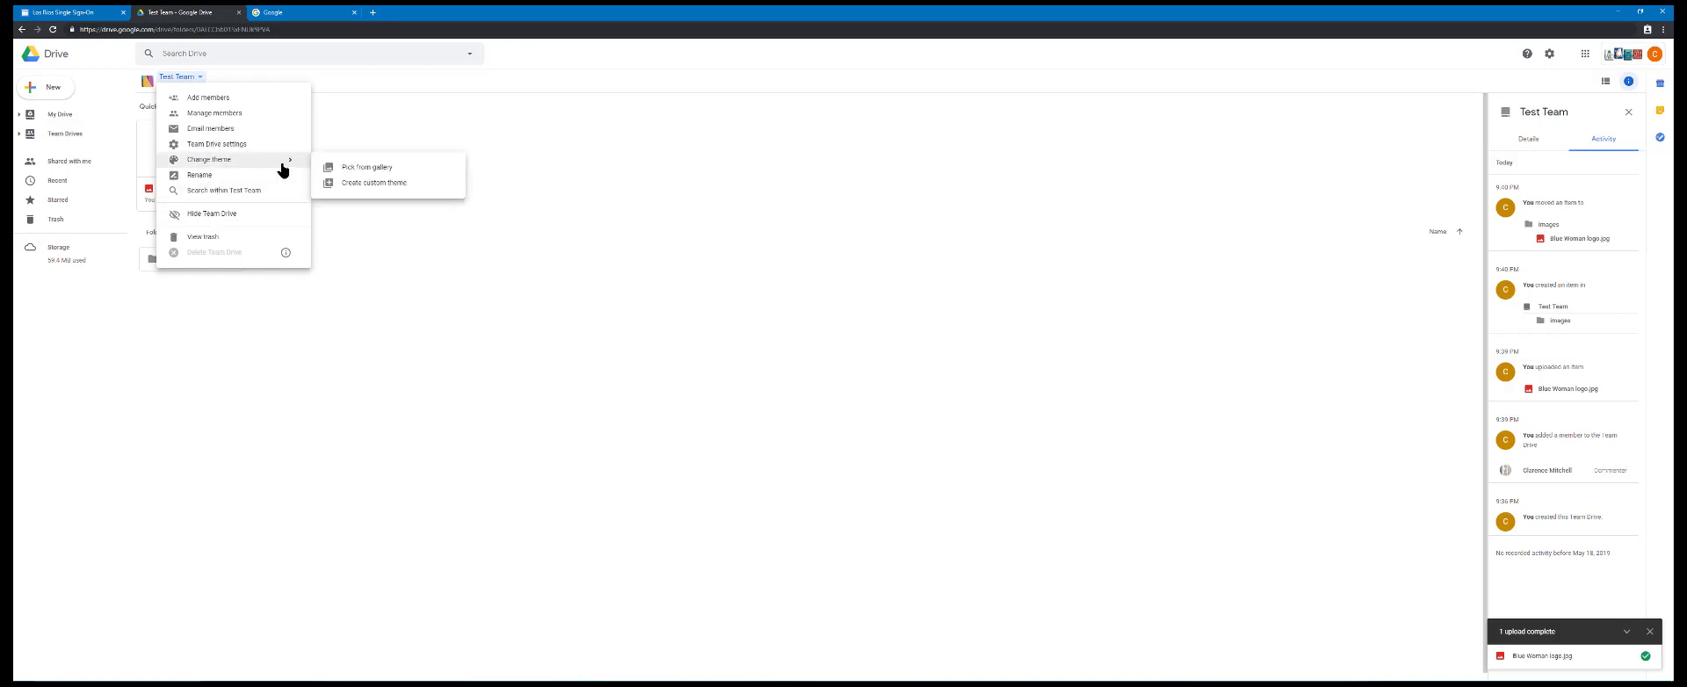
left_click(346, 189)
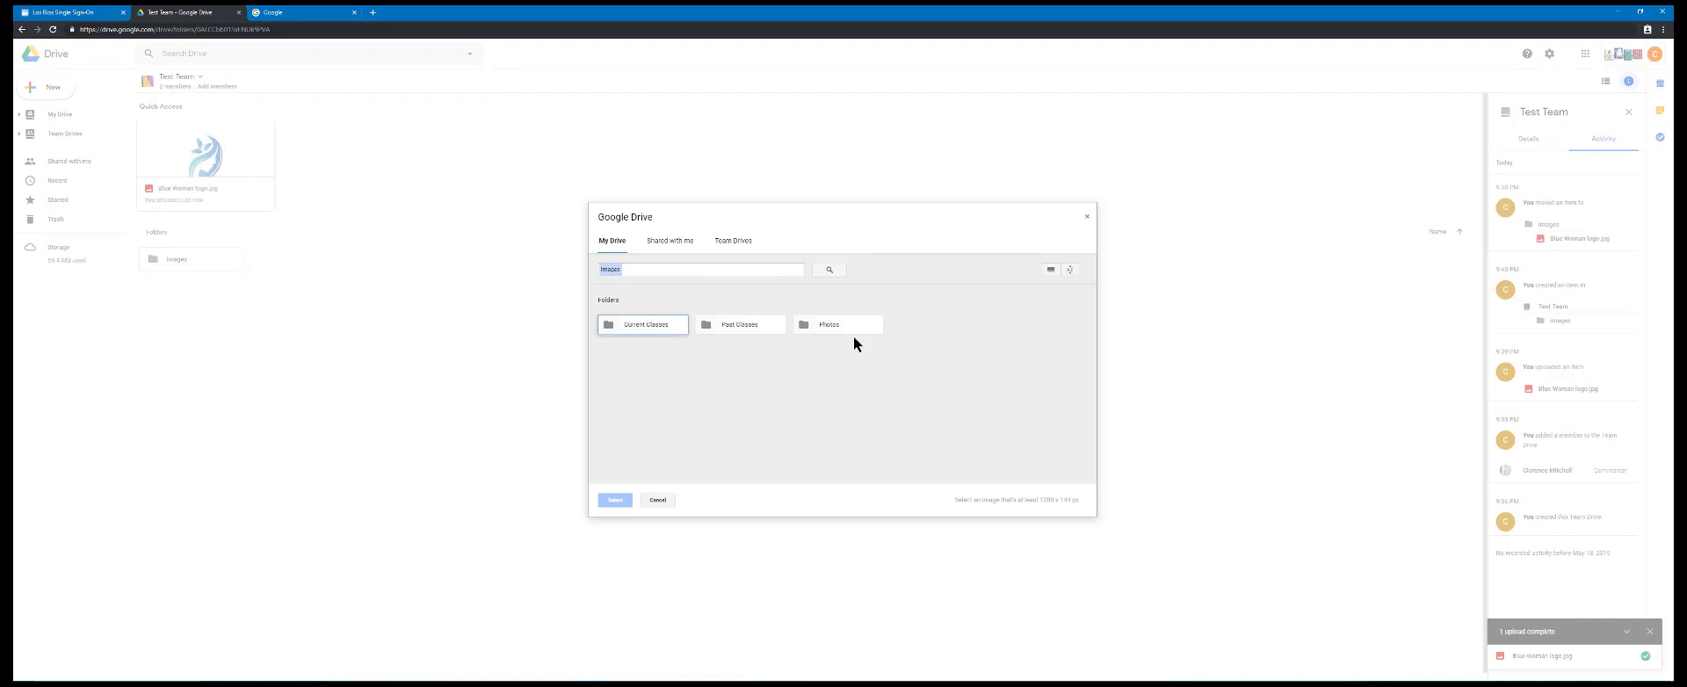
left_click(659, 499)
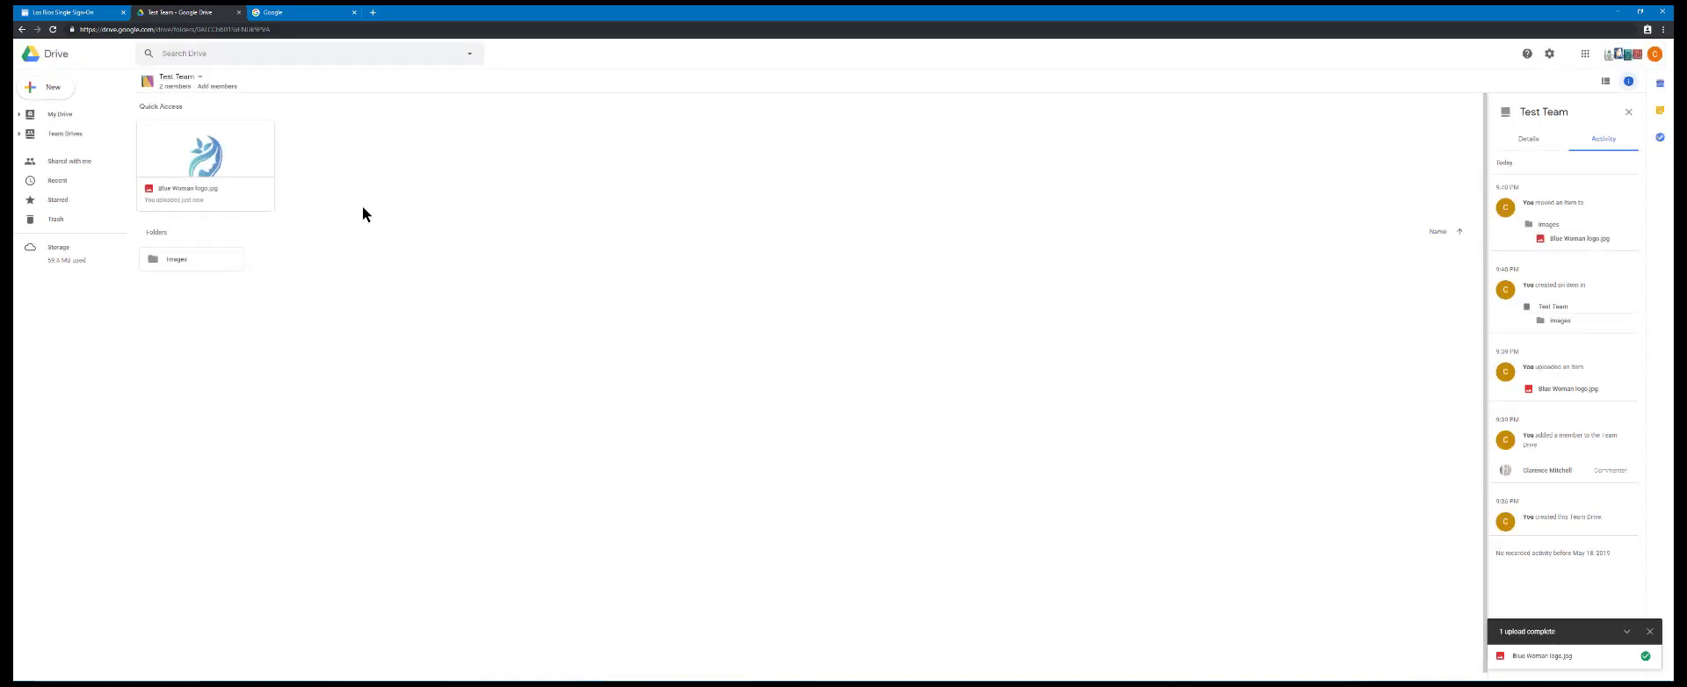
Change the Test Team drive's theme to the open notebook with pencils picture from the theme gallery
left_click(65, 136)
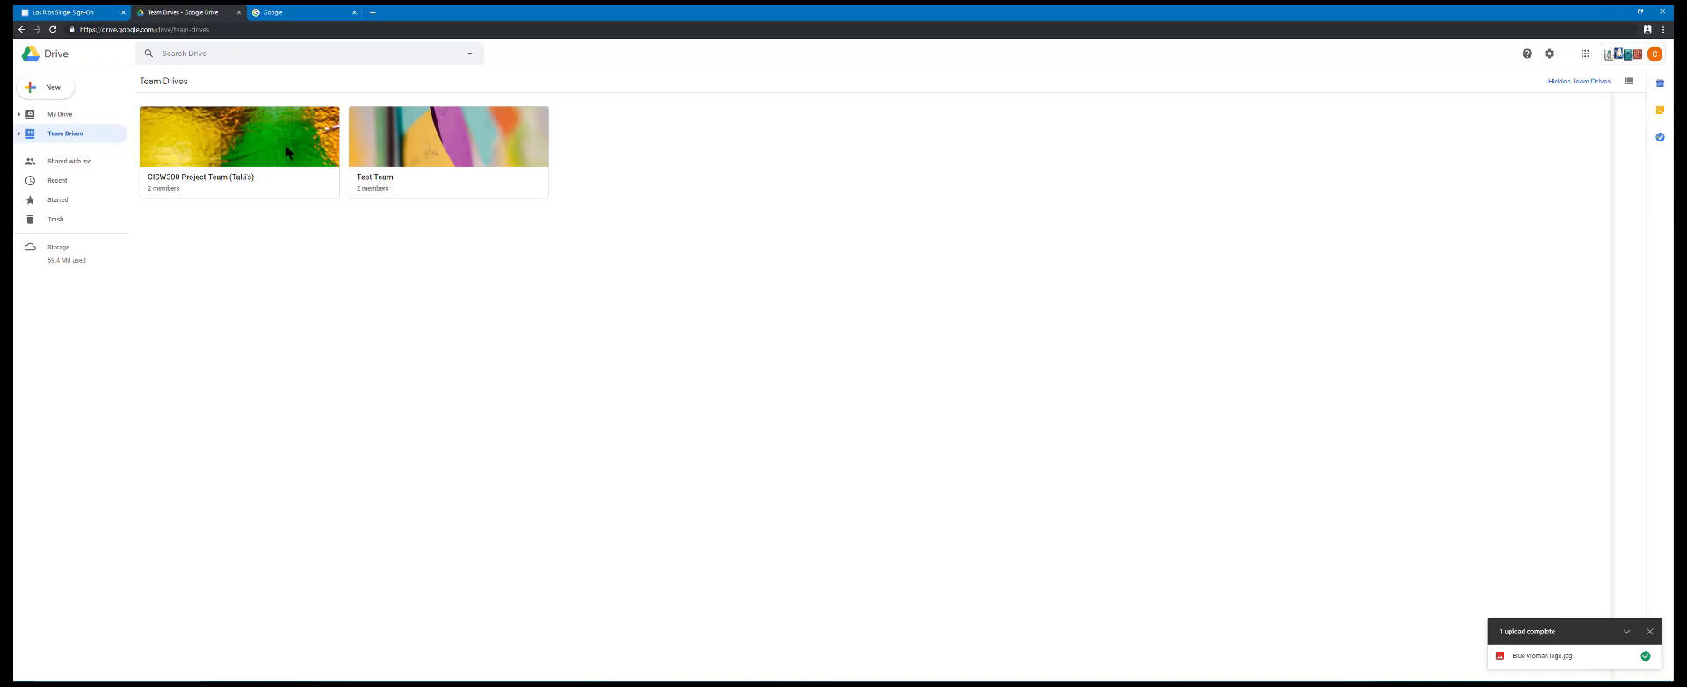
left_click(366, 181)
right_click(378, 183)
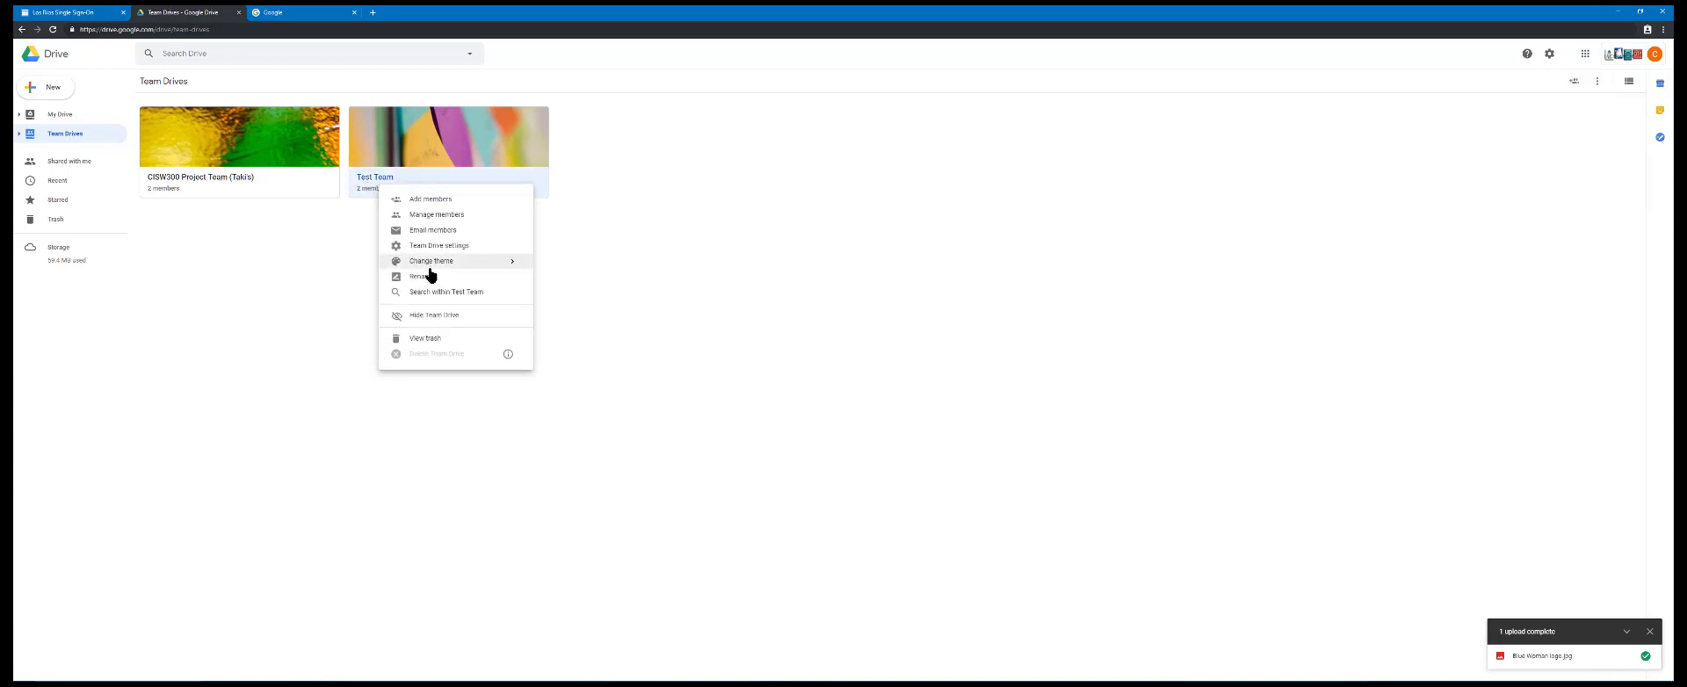
mouse_move(449, 263)
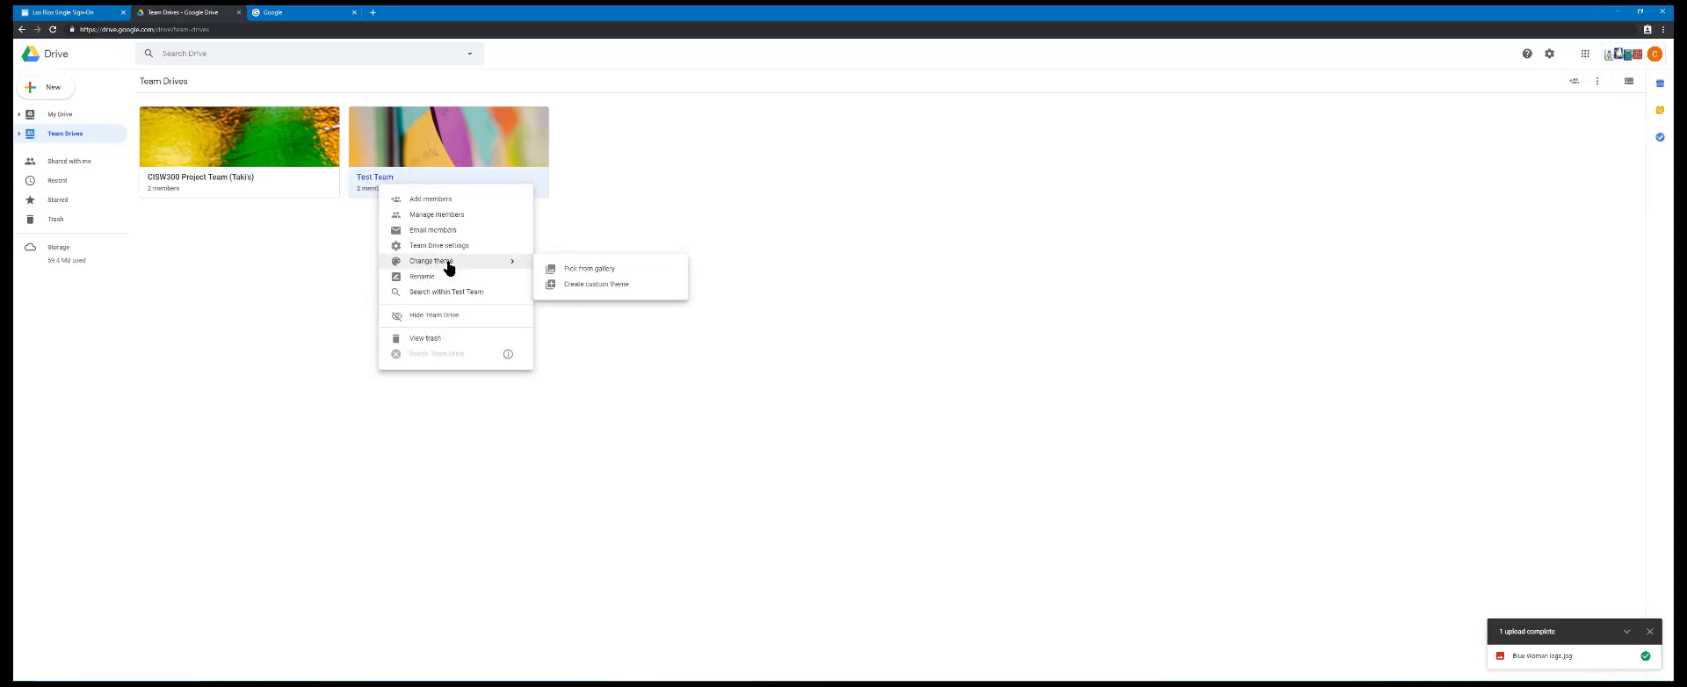
left_click(616, 272)
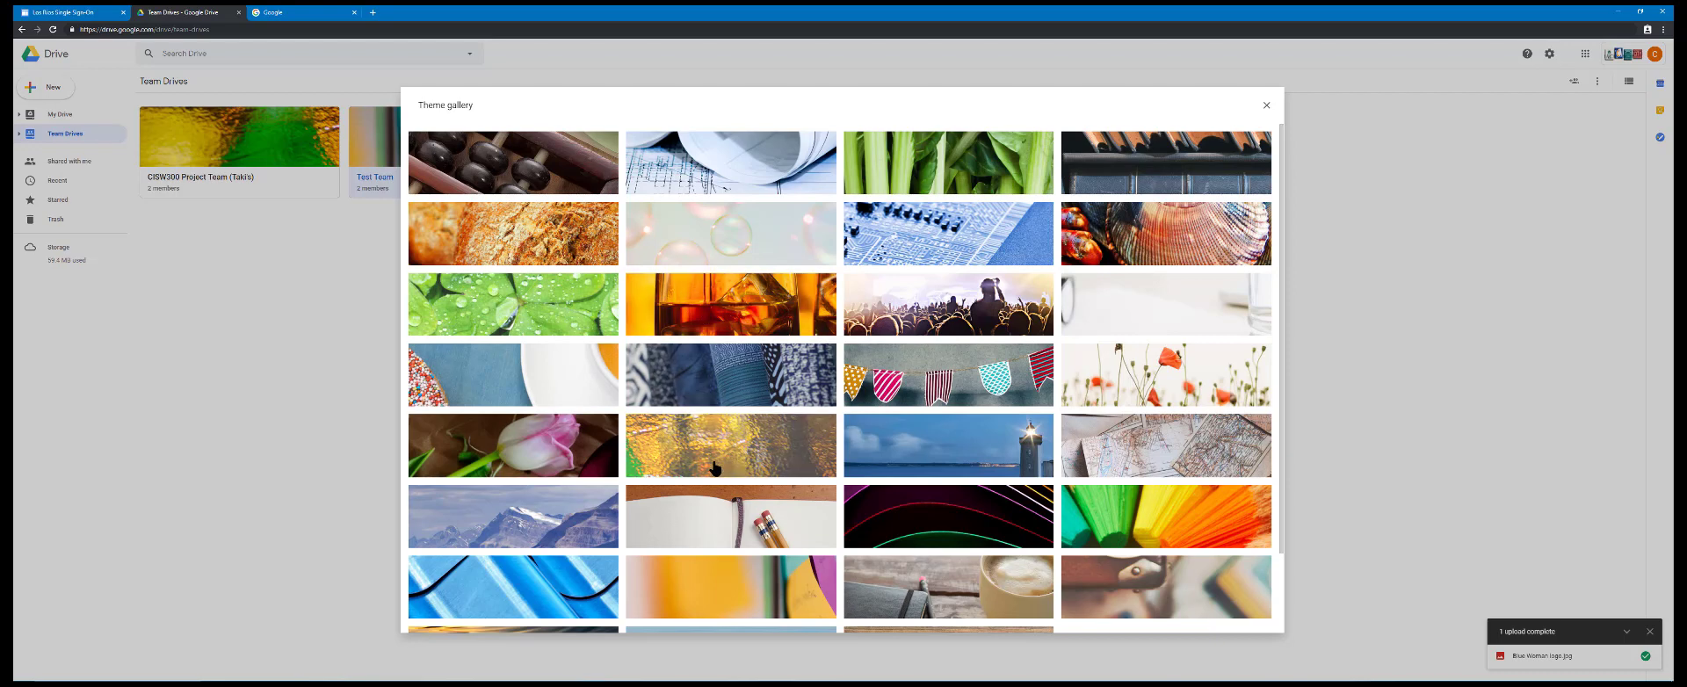
left_click(716, 514)
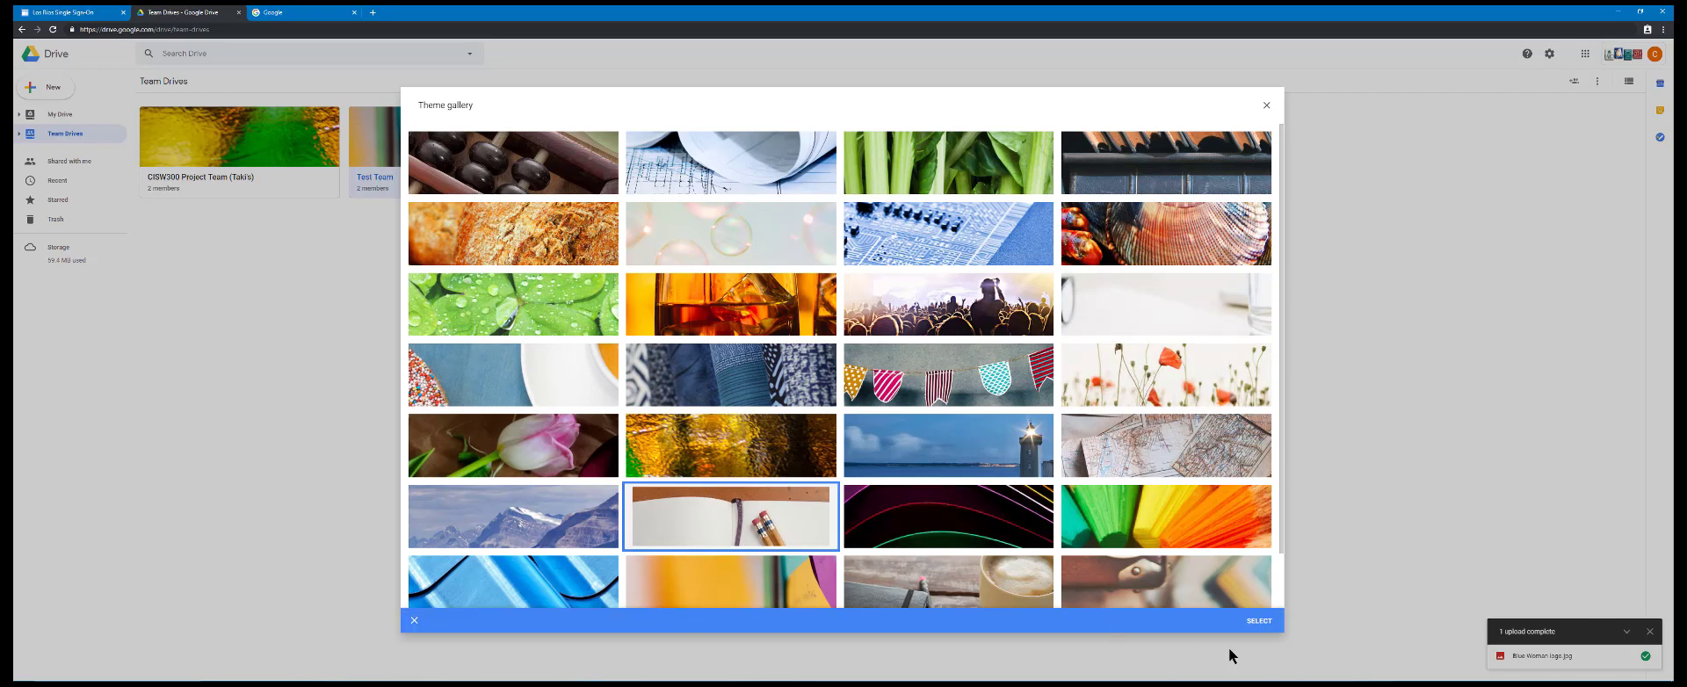
left_click(1258, 624)
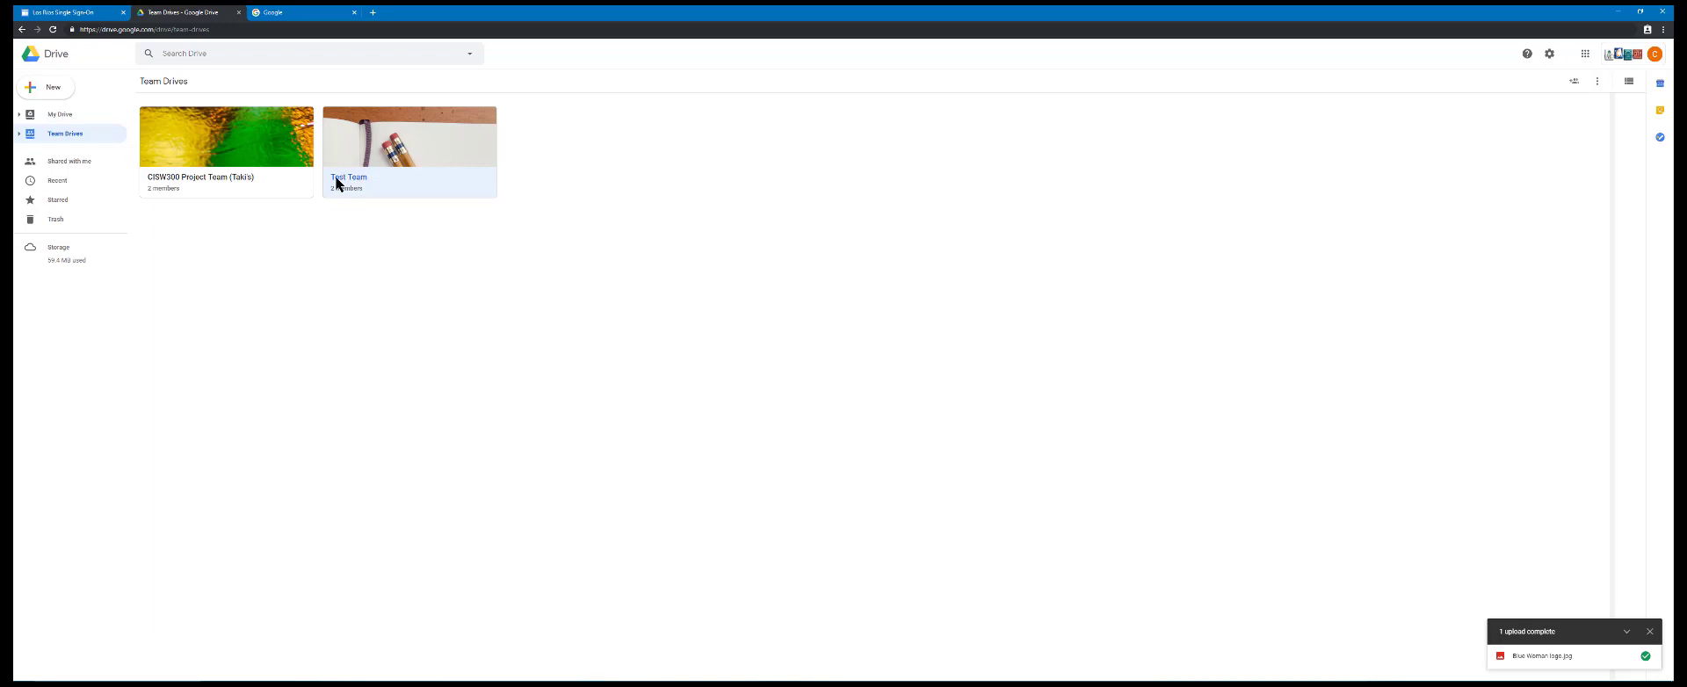
In the Test Team drive, create a Google Docs document from the general Class notes template in the Luxe style
left_click(339, 176)
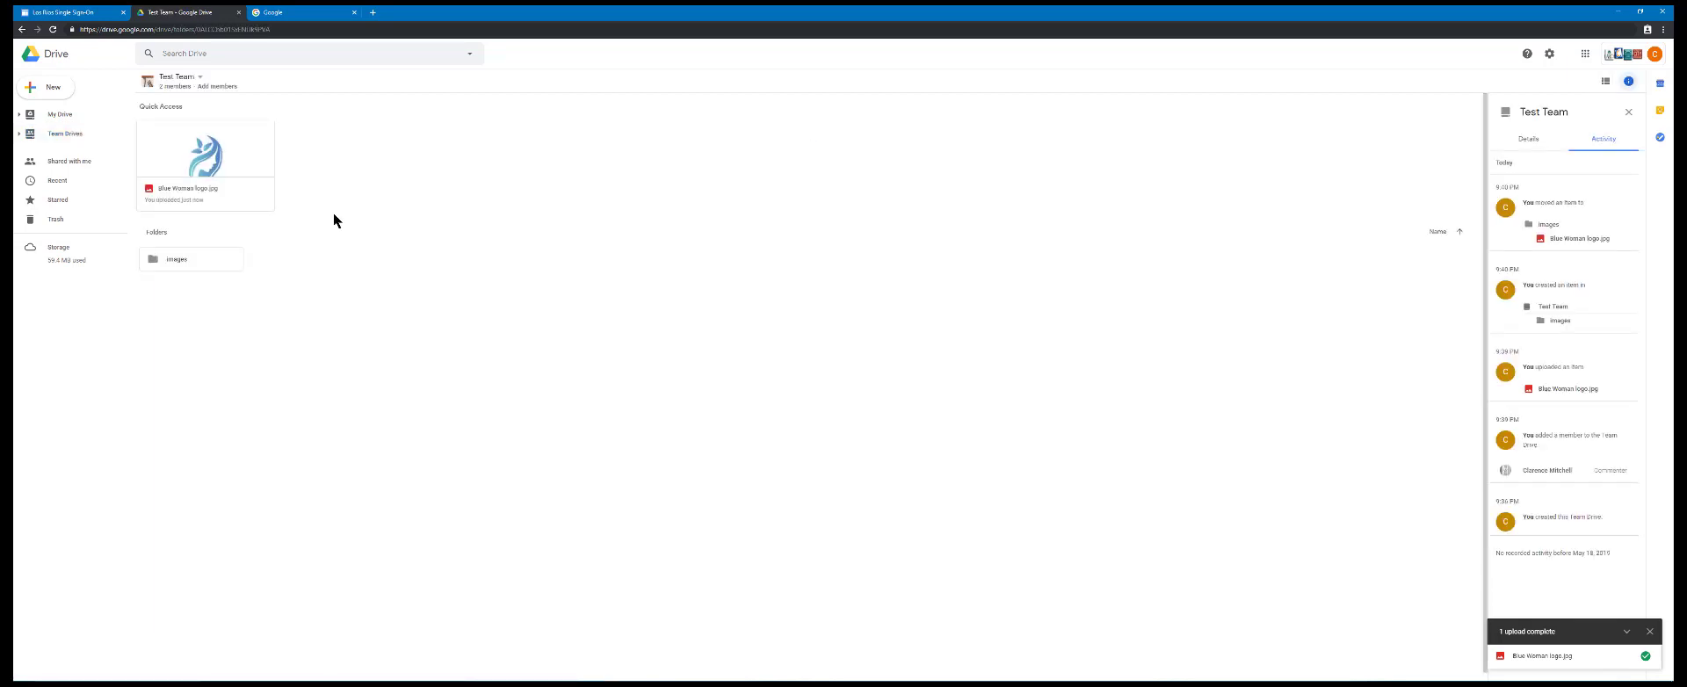
left_click(67, 94)
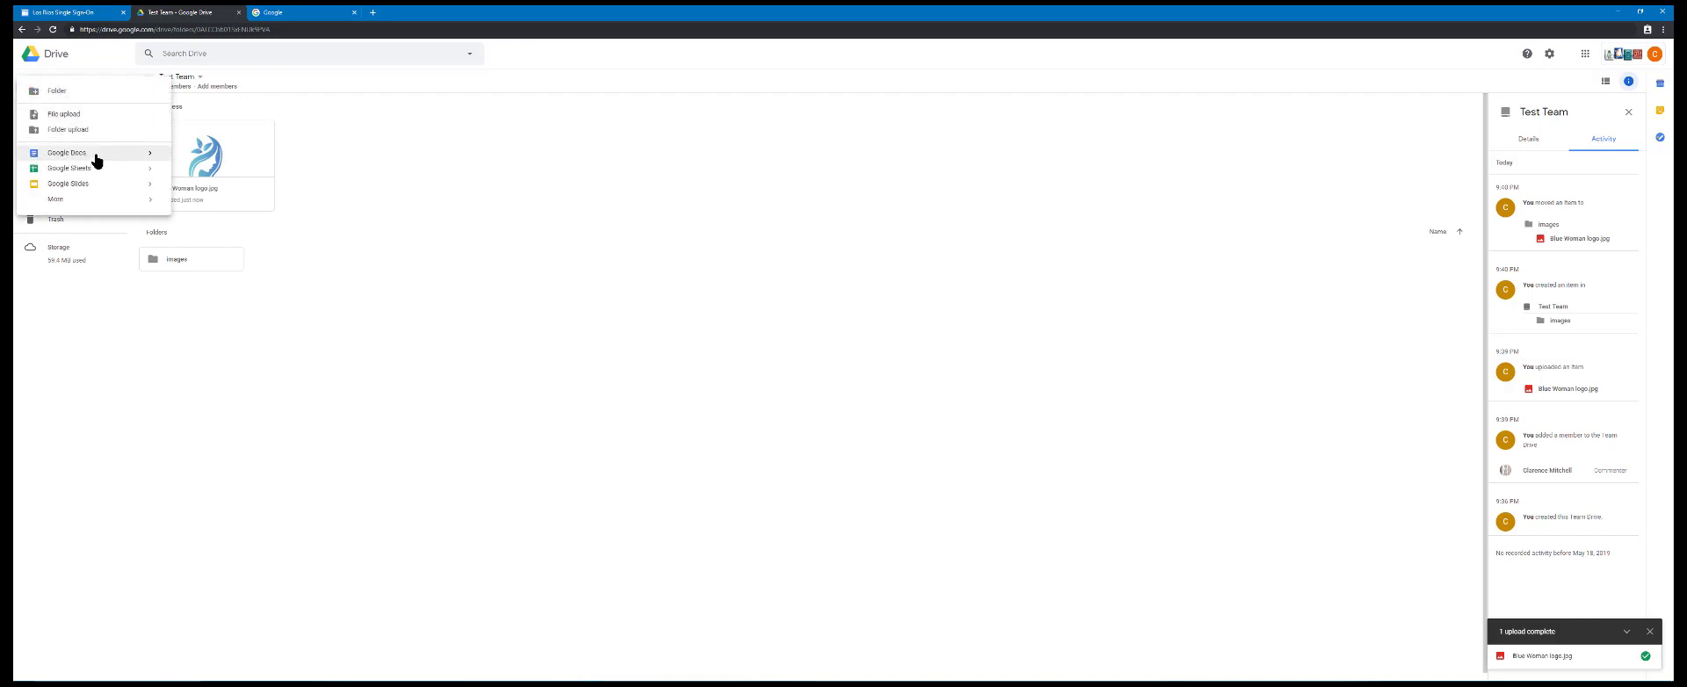
mouse_move(149, 158)
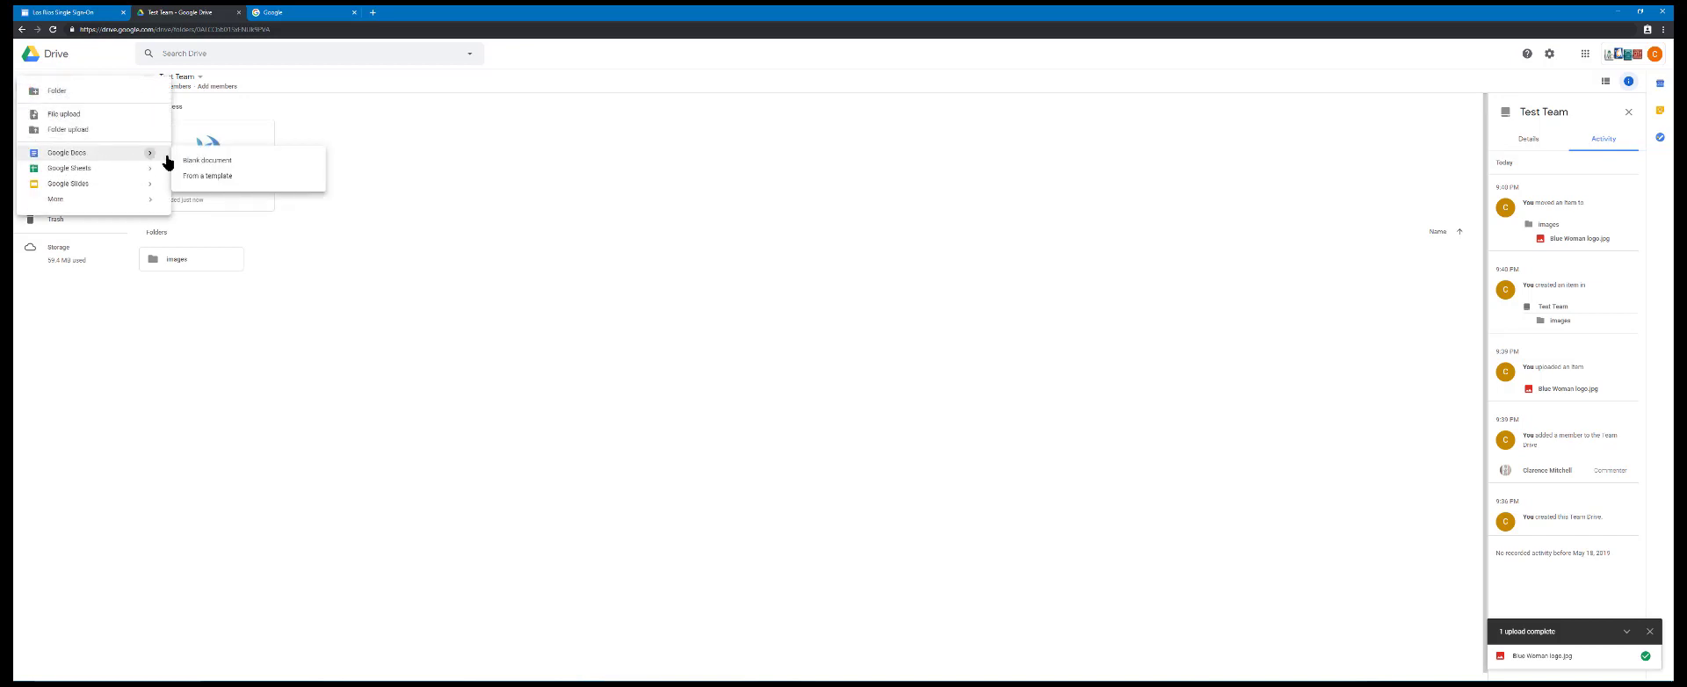
left_click(226, 176)
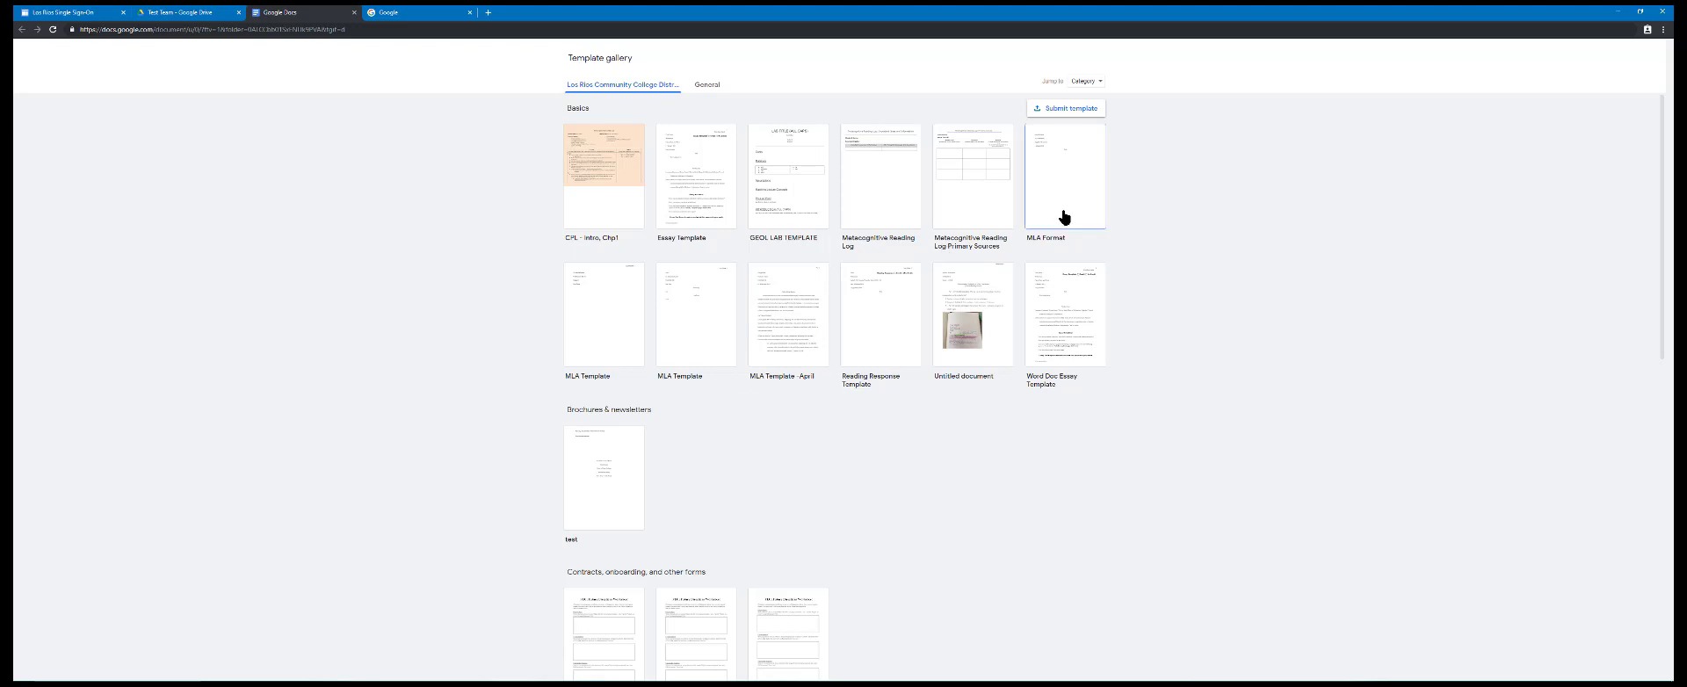
scroll(1063, 217, "down", 3)
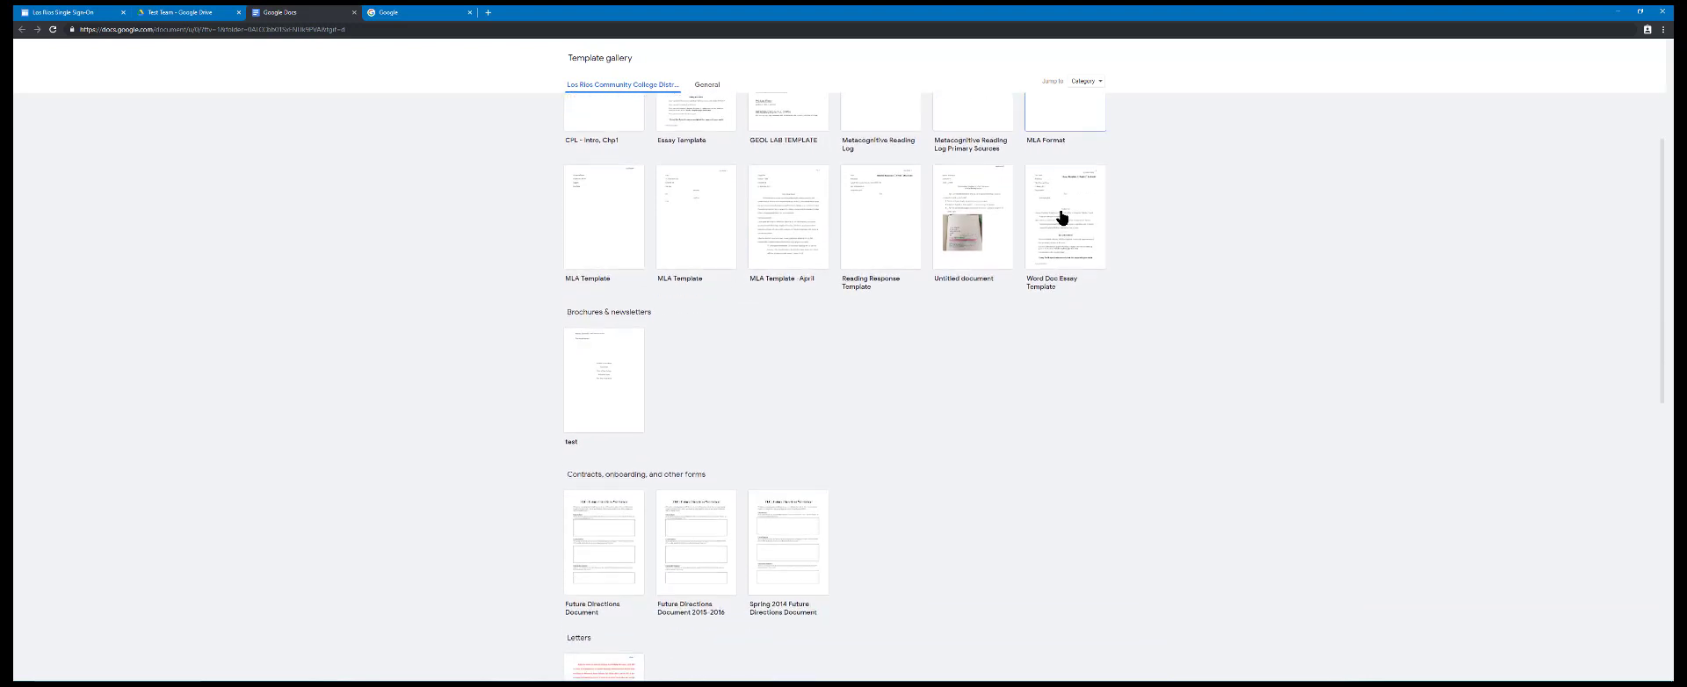
scroll(1062, 218, "down", 3)
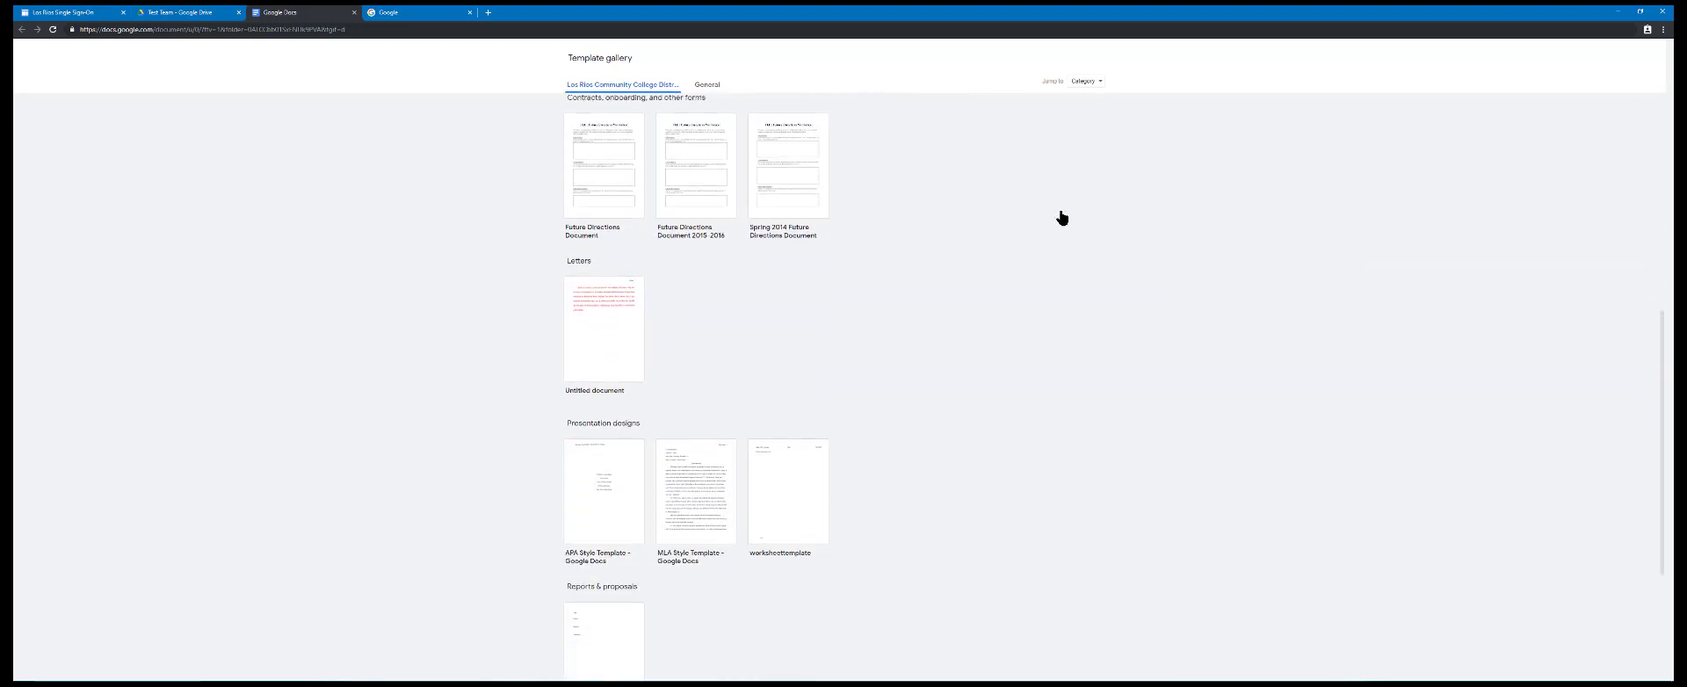
scroll(1061, 217, "down", 2)
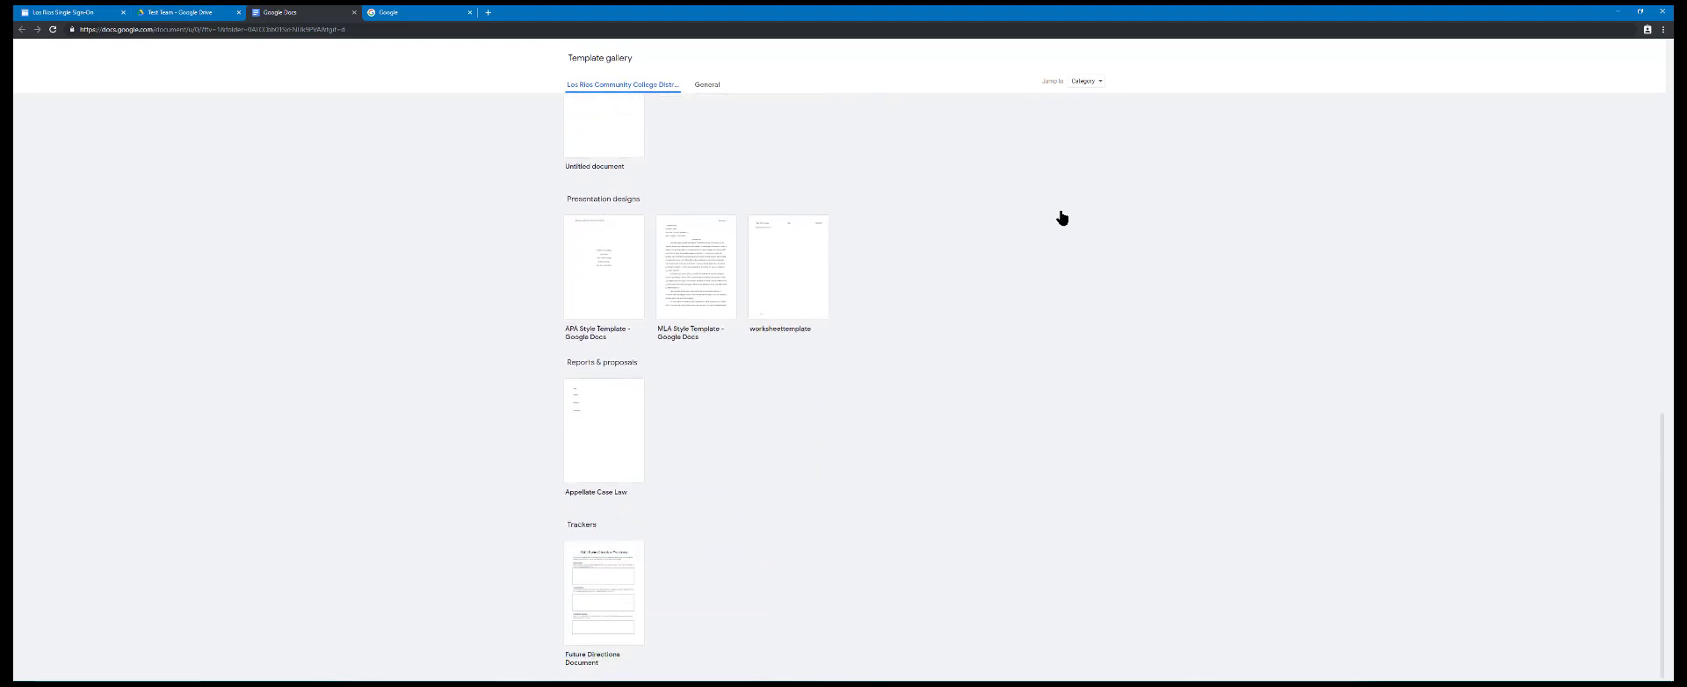
scroll(1062, 218, "up", 10)
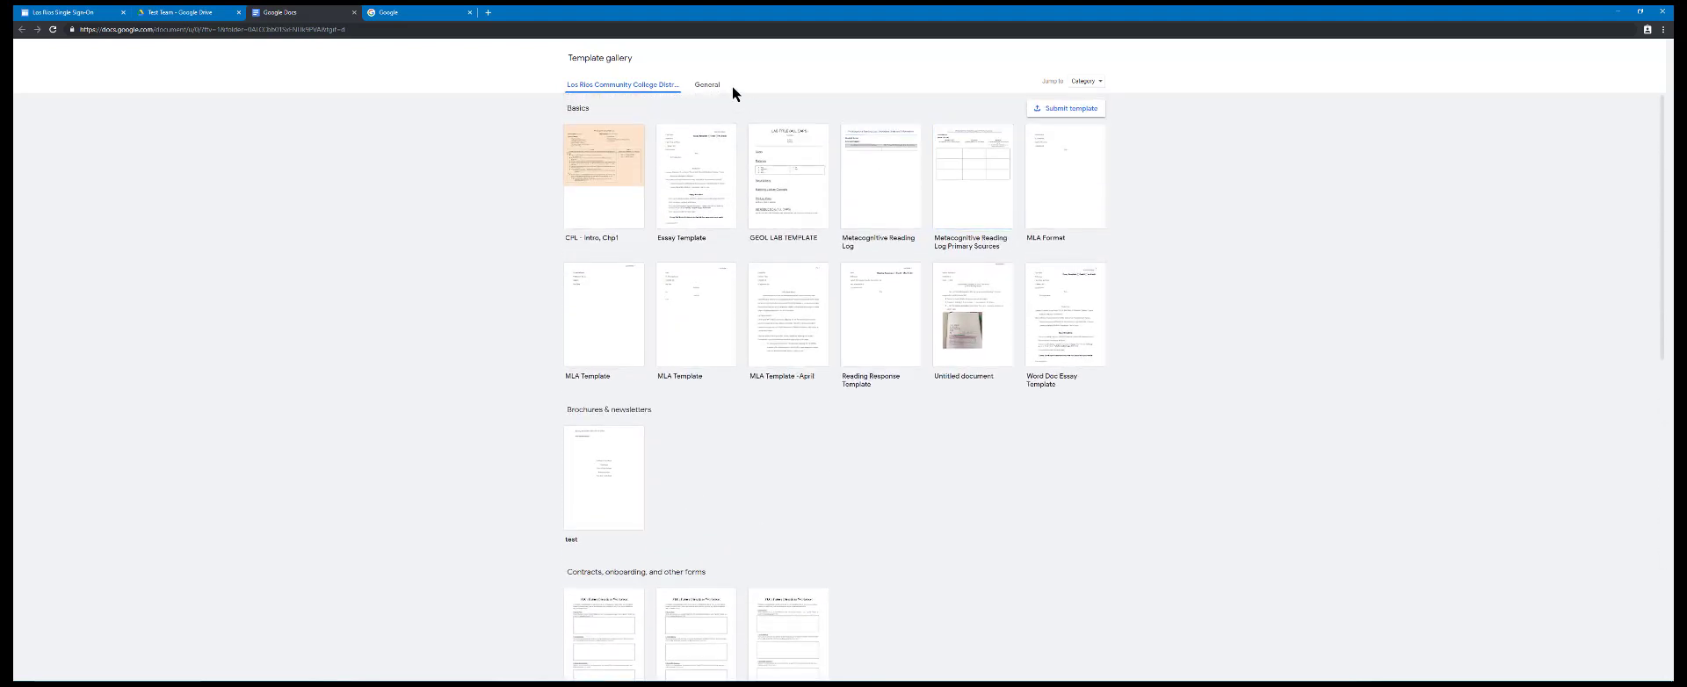
left_click(703, 85)
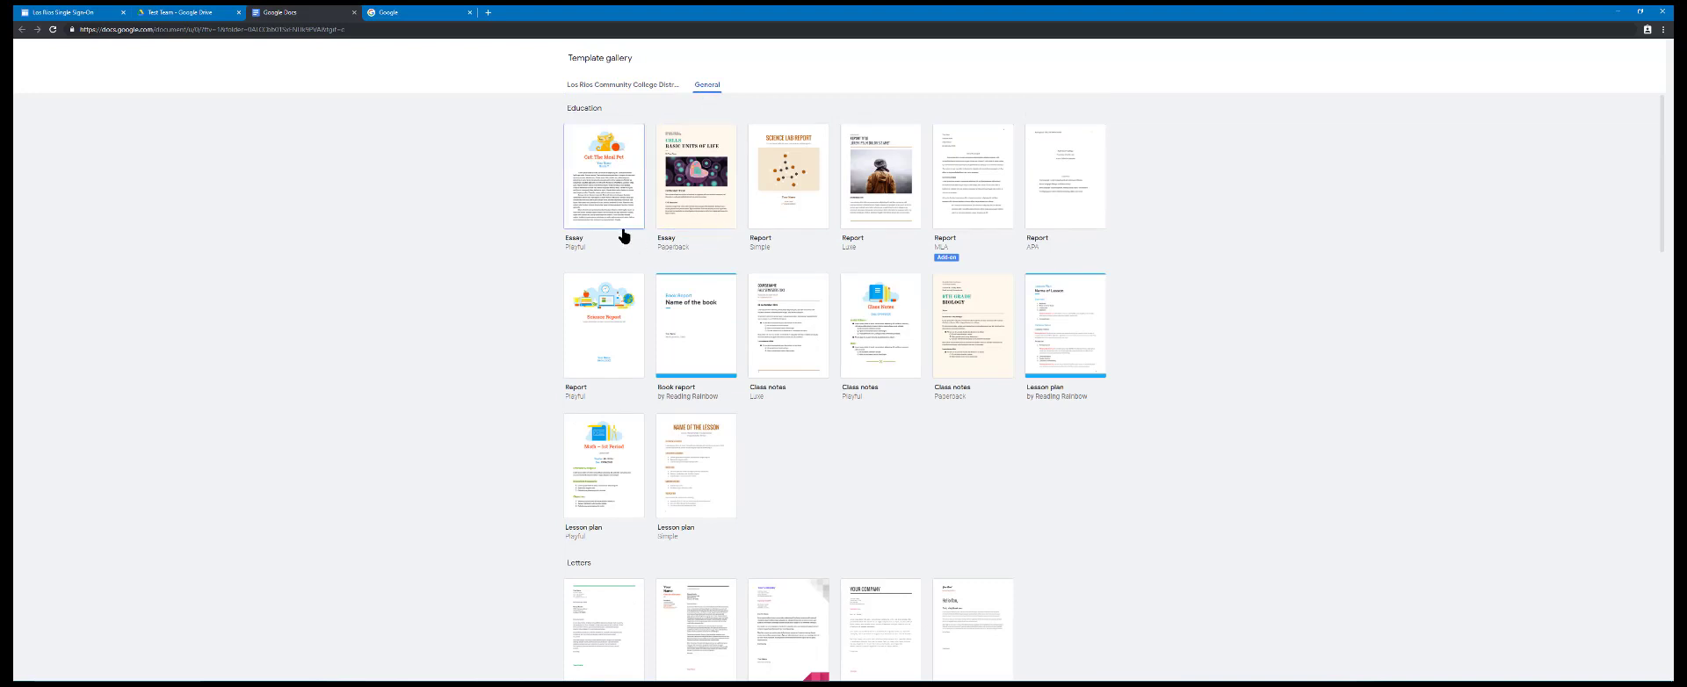
left_click(776, 357)
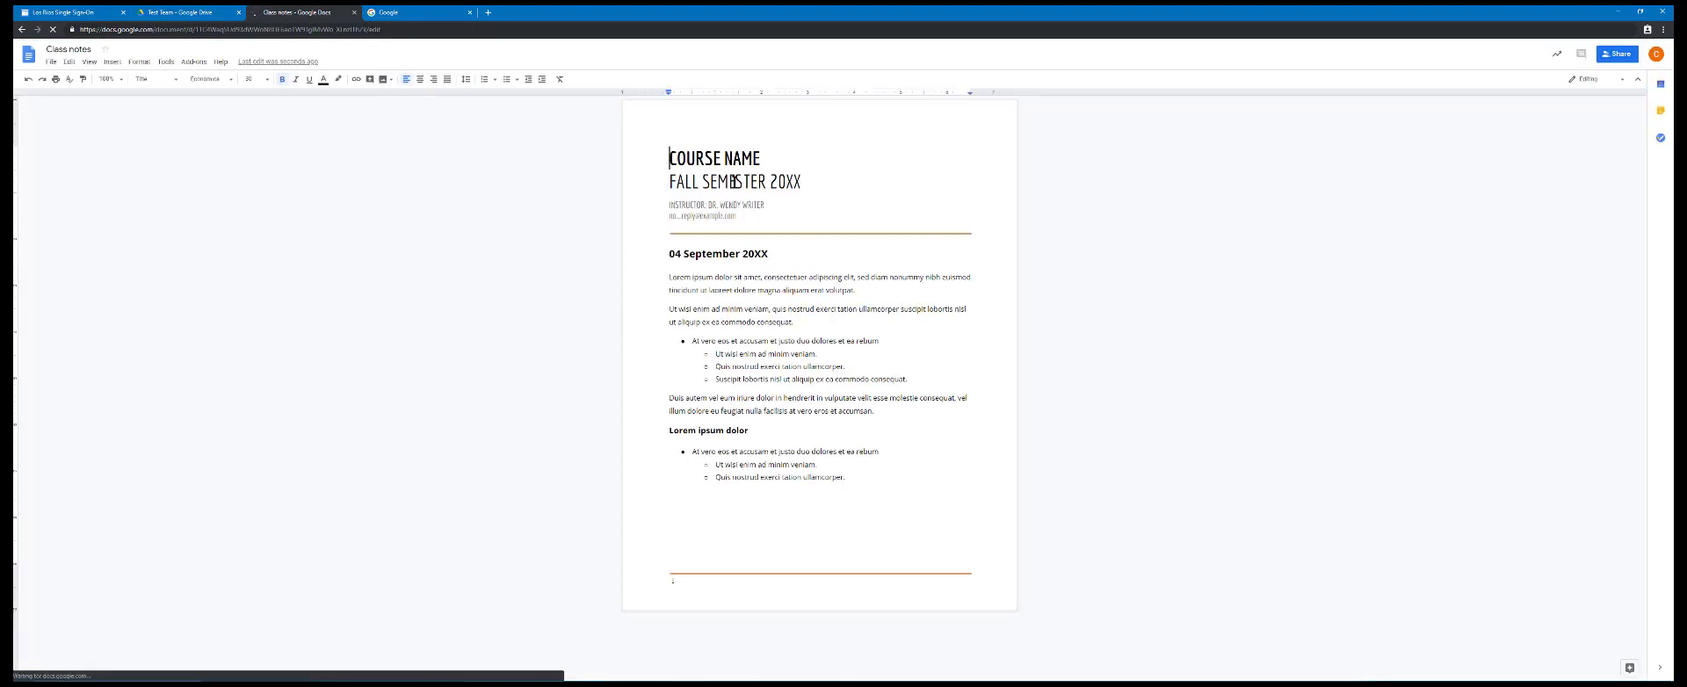
Replace the course name placeholder in the Class notes document with CISW300 and set the semester year to 2019
left_click_drag(670, 158, 758, 158)
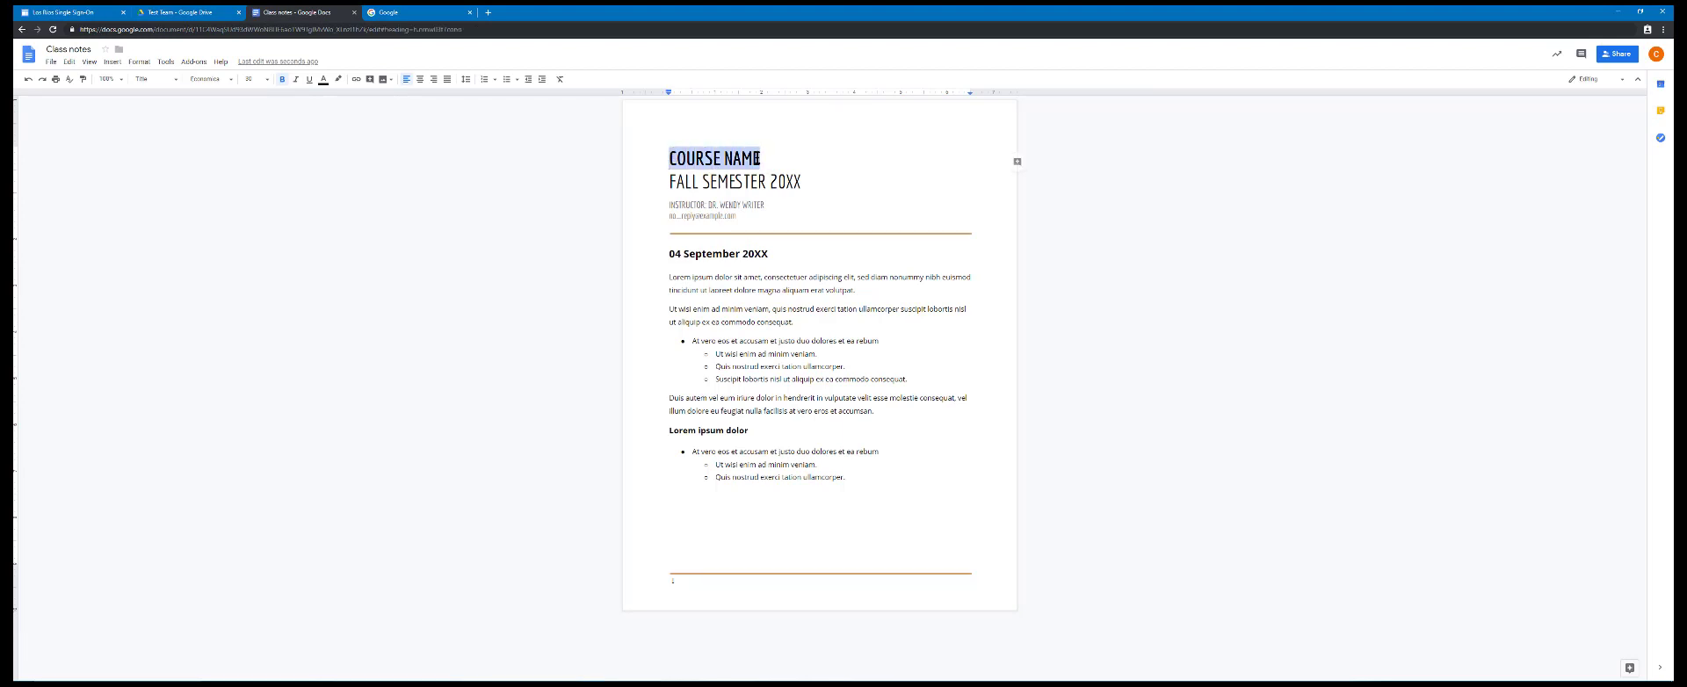
type("CISW")
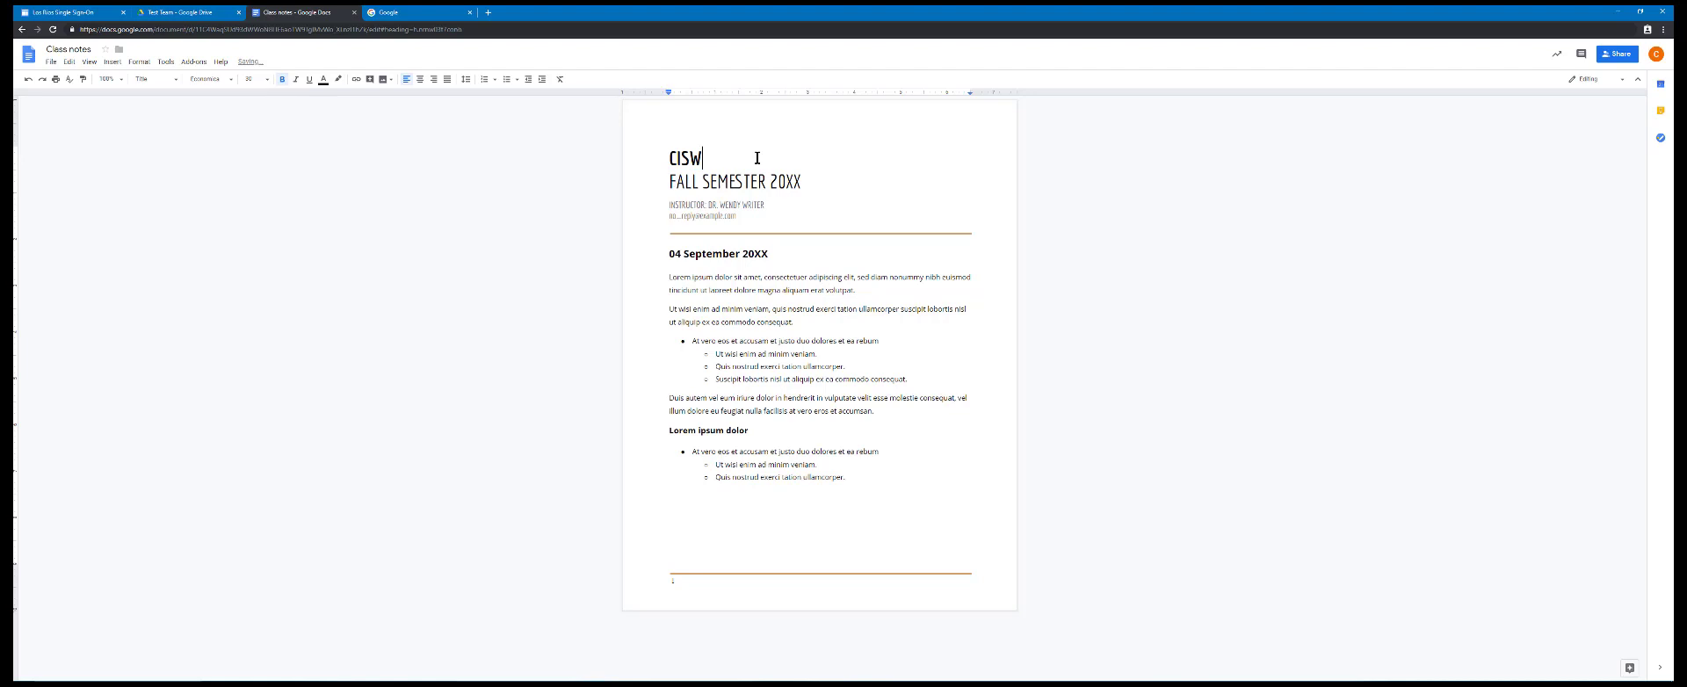
type("300")
left_click_drag(669, 182, 802, 182)
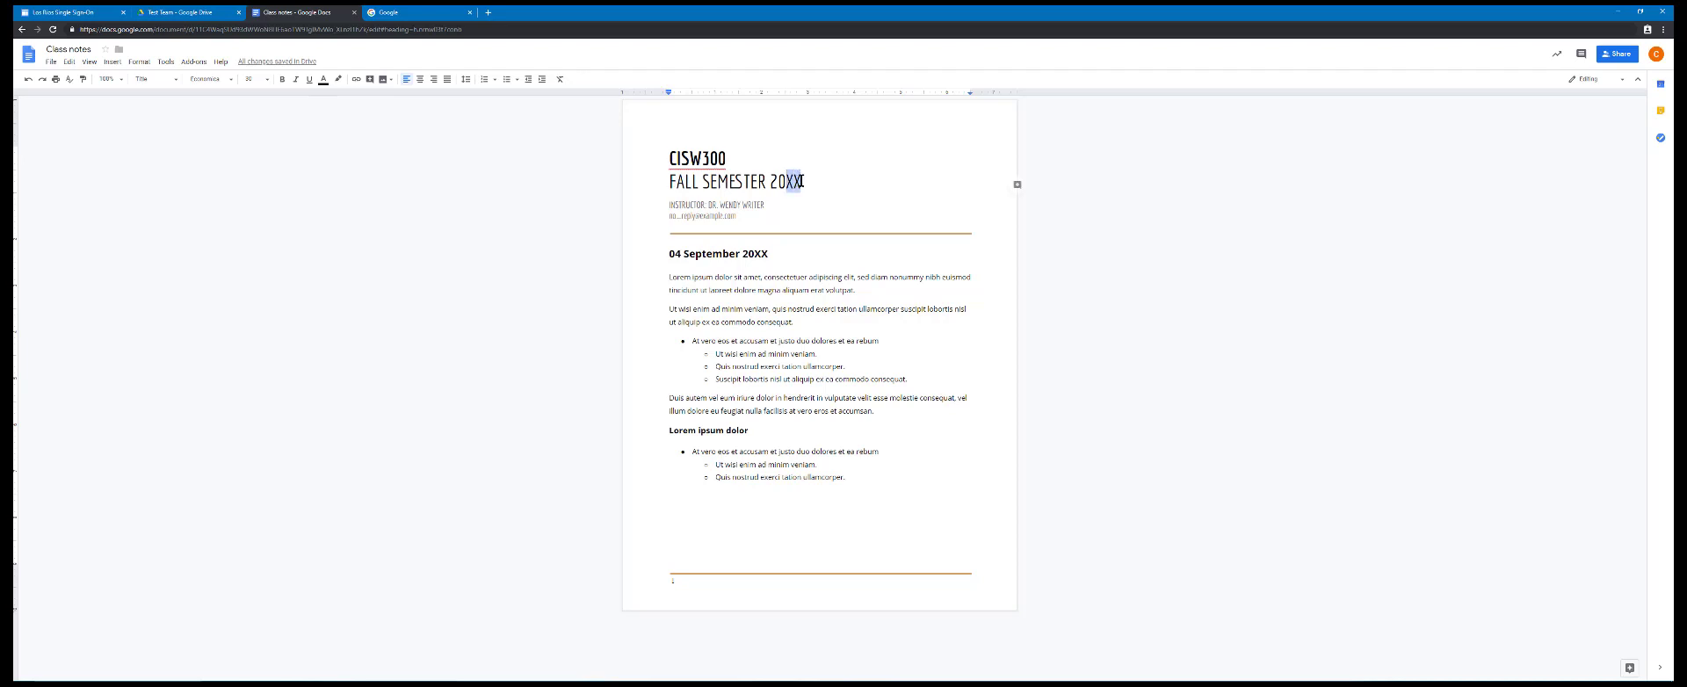
type("19")
left_click(815, 322)
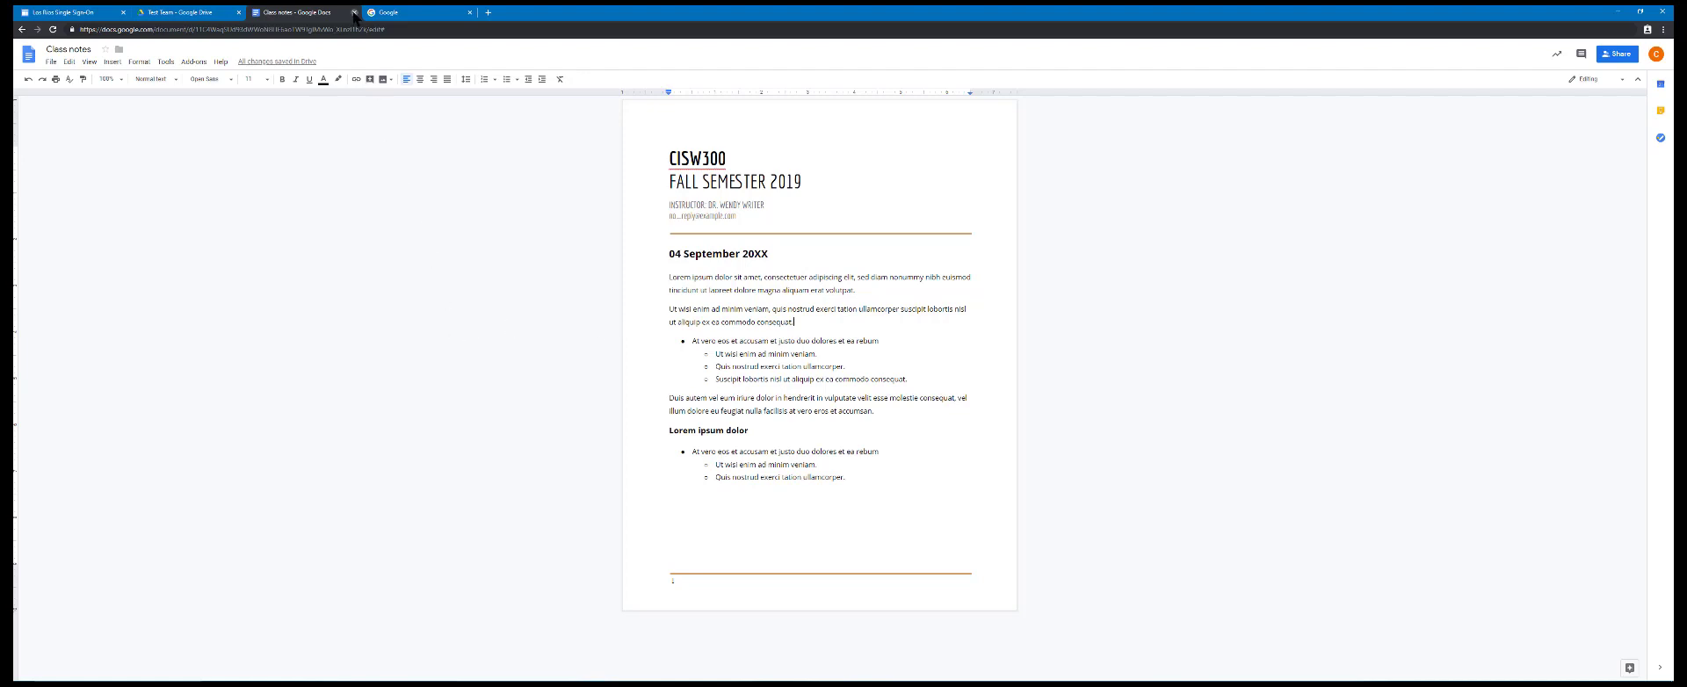
left_click(49, 63)
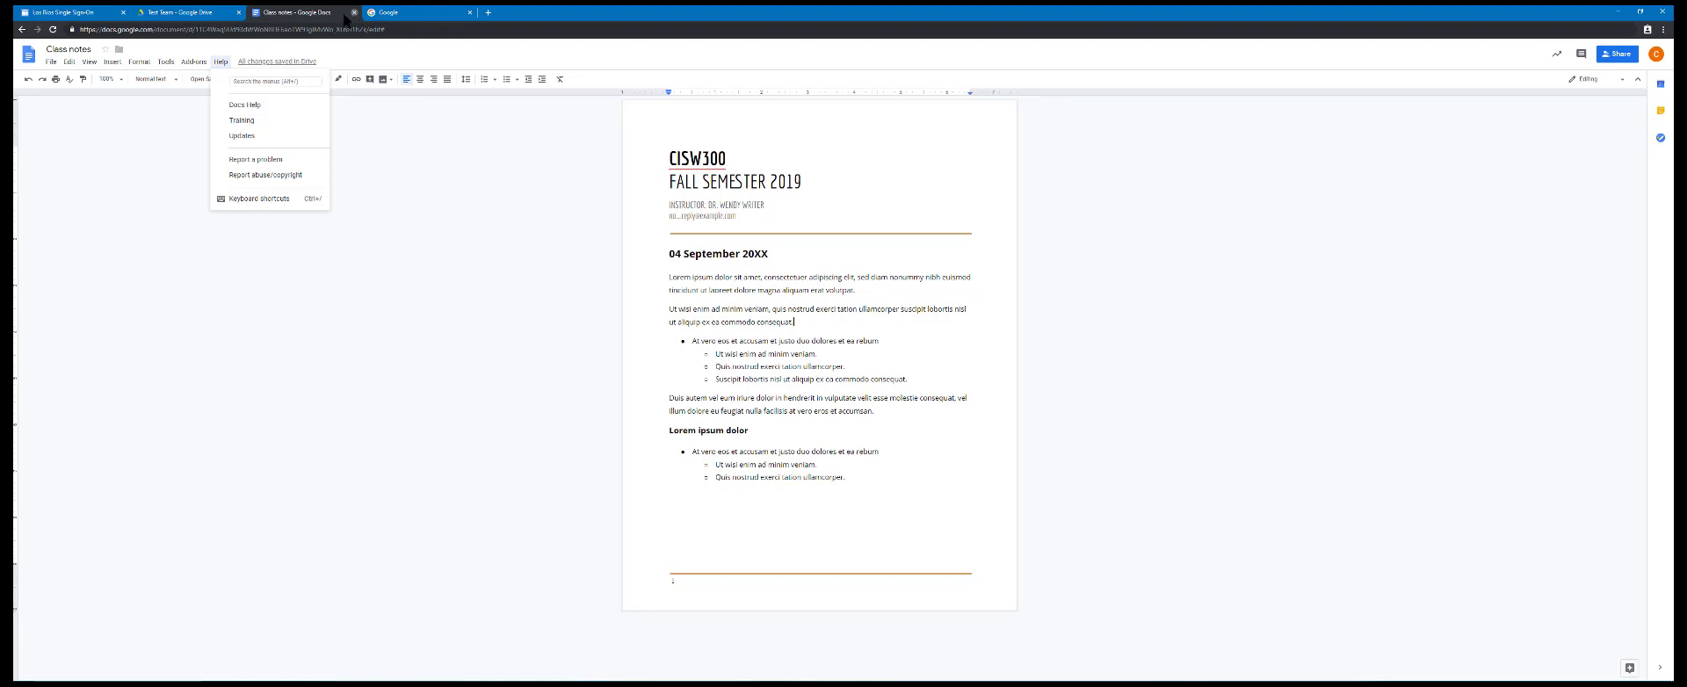
Return to Google Drive and examine the CISW300 Project Team (Taki's) team drive and its Images folder
left_click(185, 13)
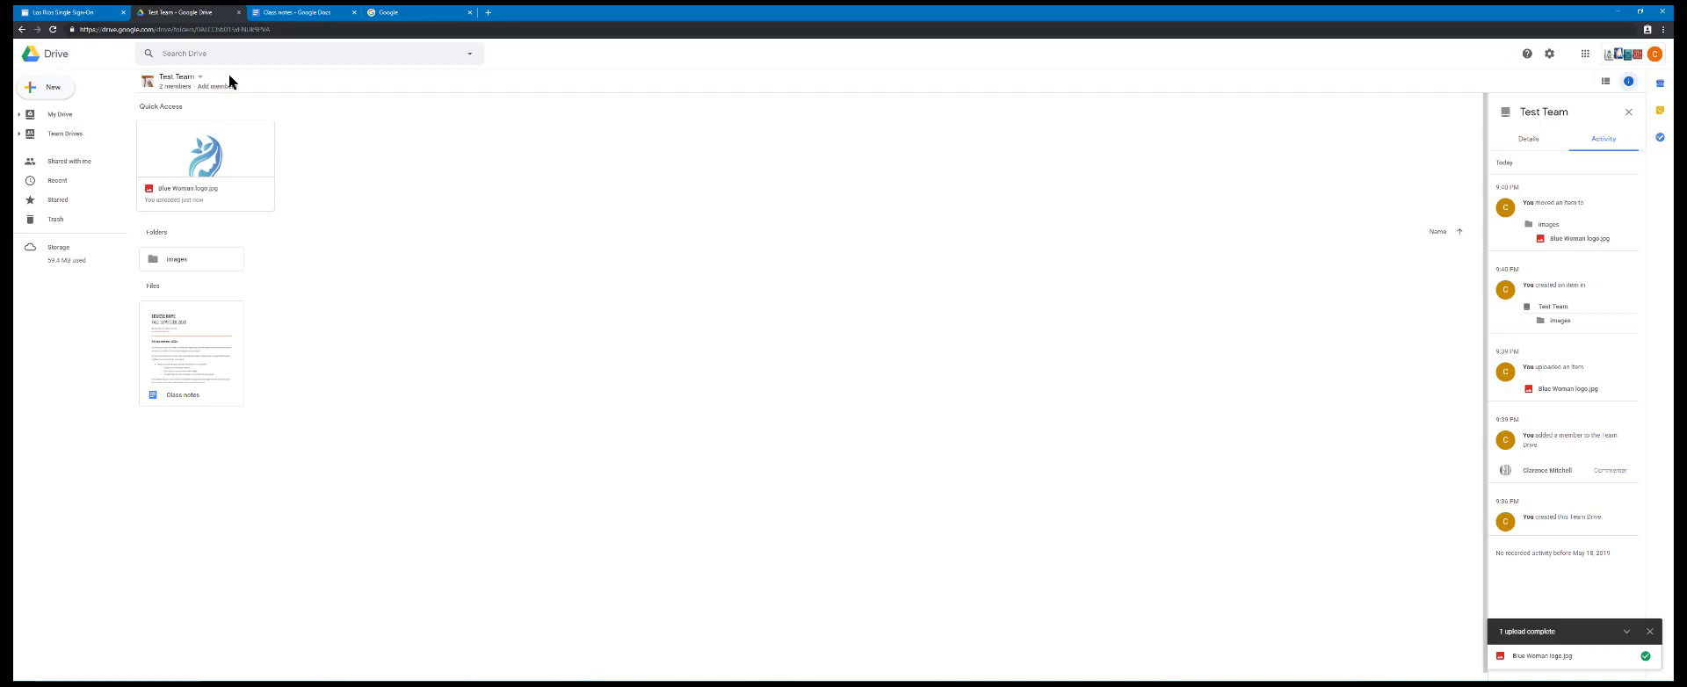
left_click(62, 137)
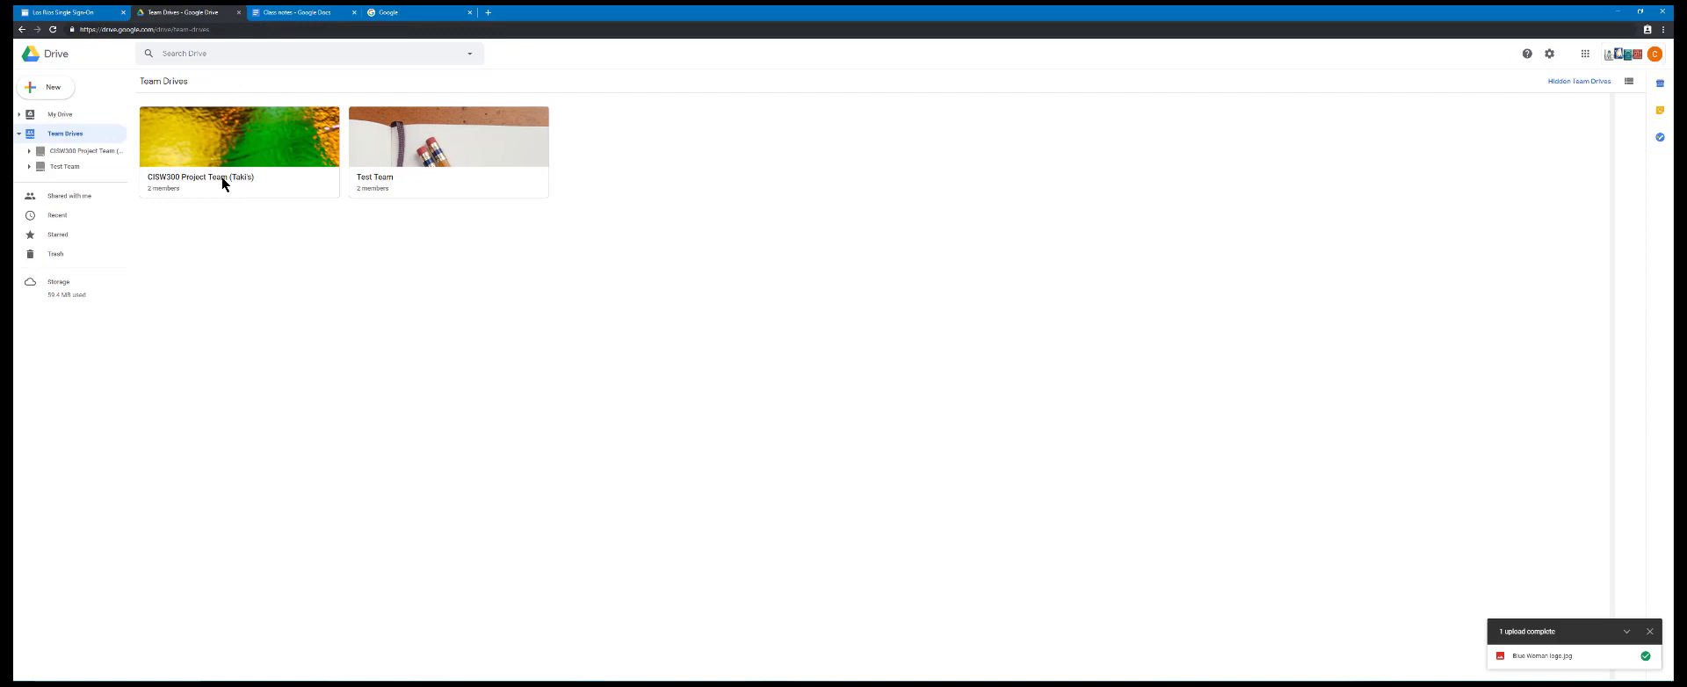
left_click(221, 179)
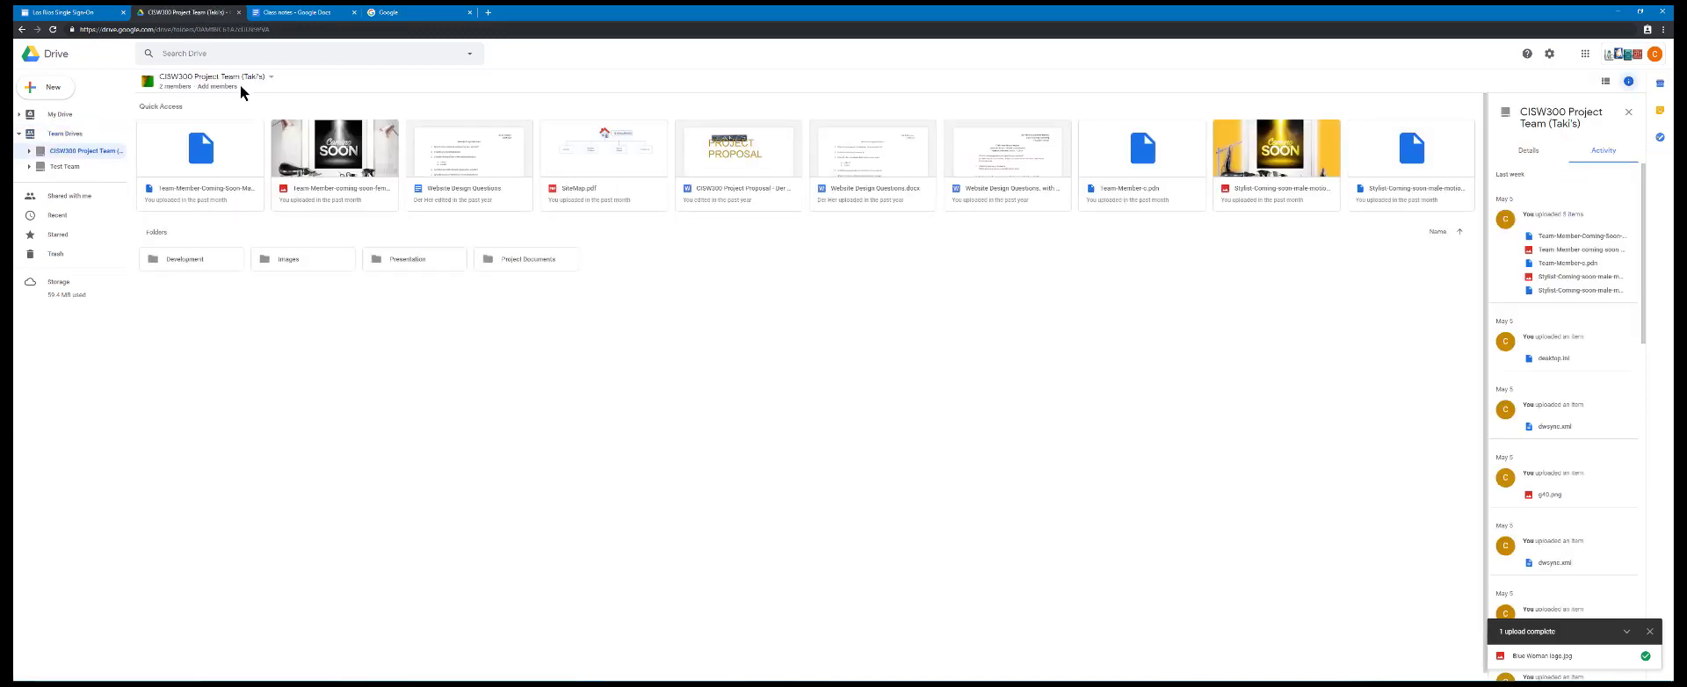
double_click(298, 261)
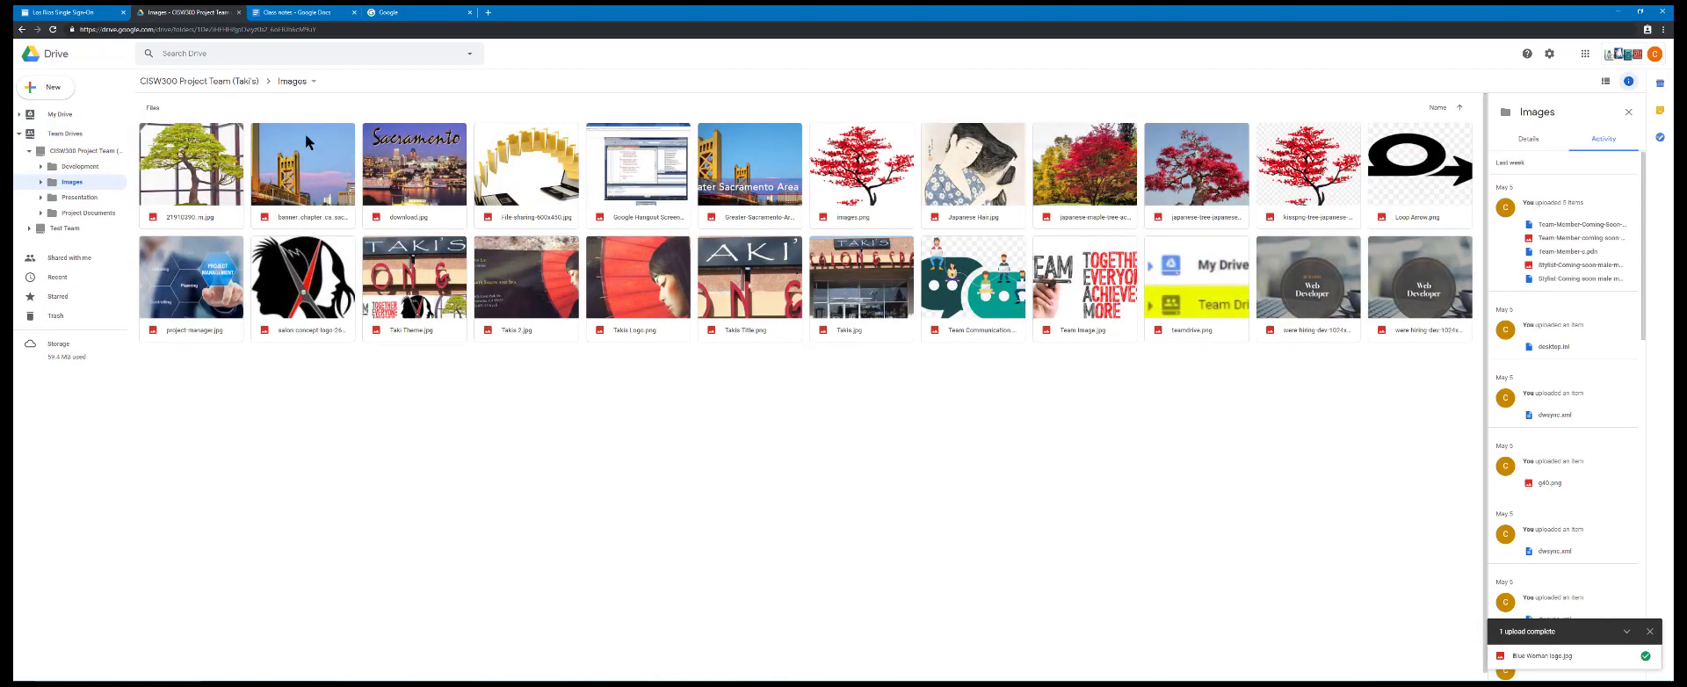
Browse the project team drive's Development folder down through TakisHairStudio to its css folder
left_click(239, 81)
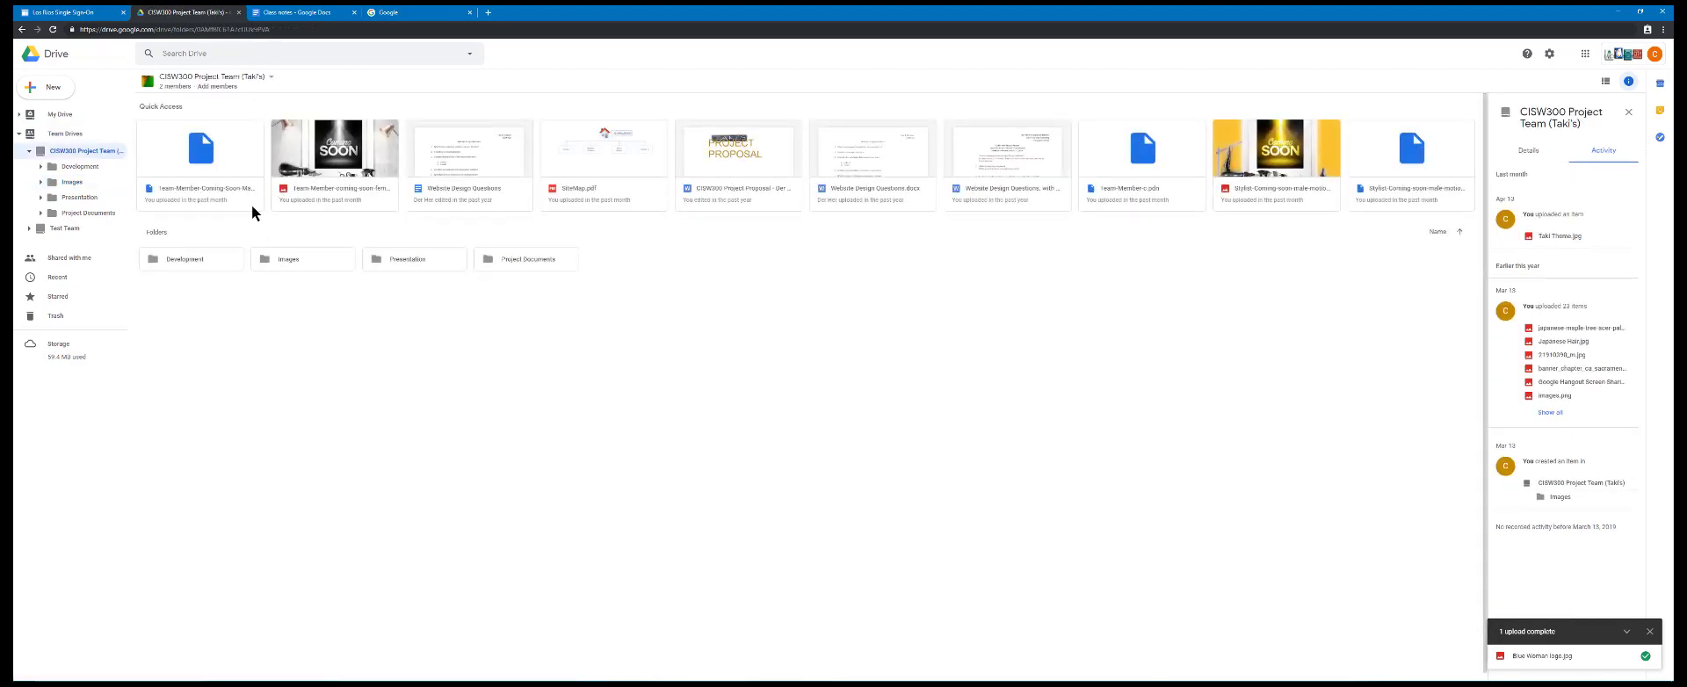
double_click(187, 259)
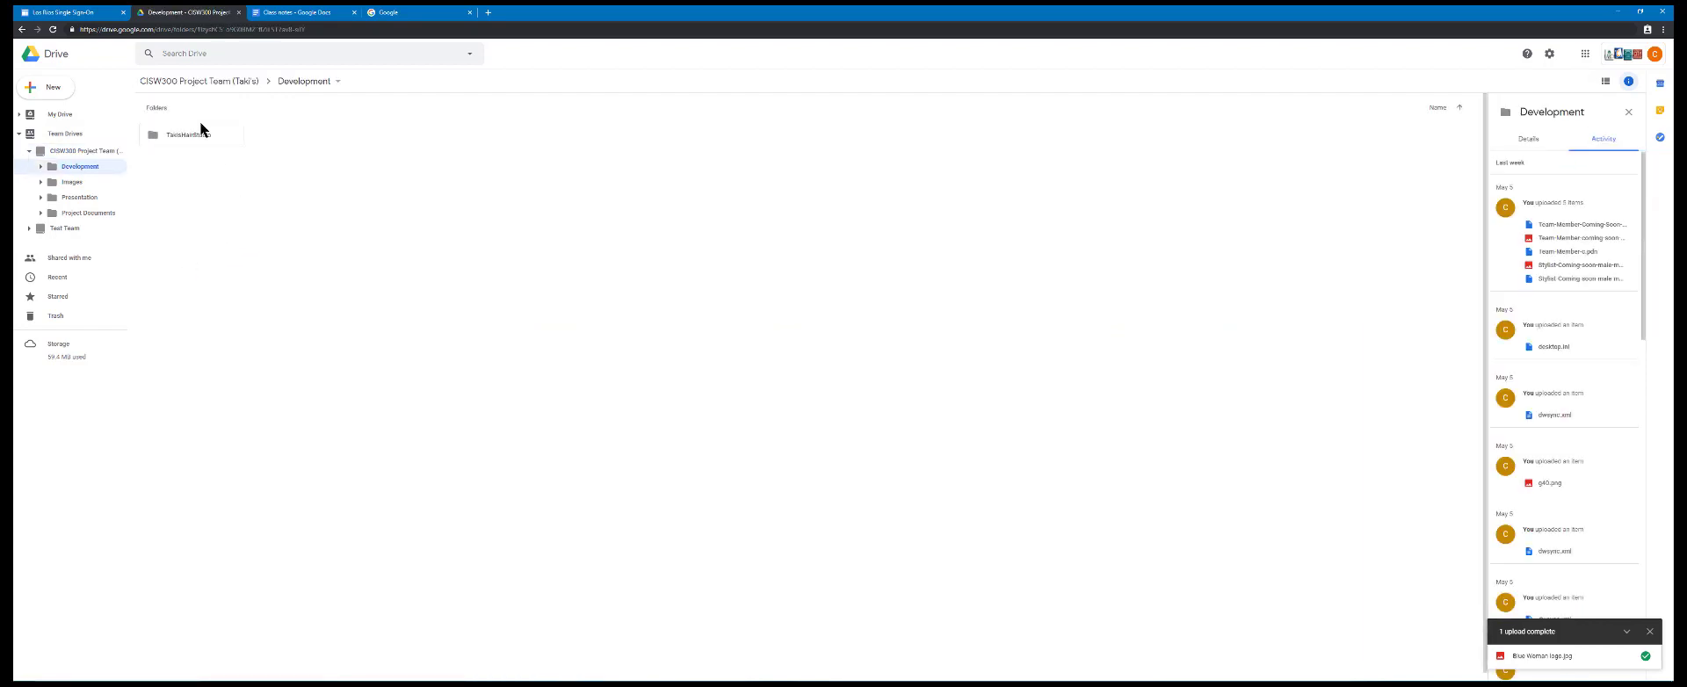
double_click(196, 135)
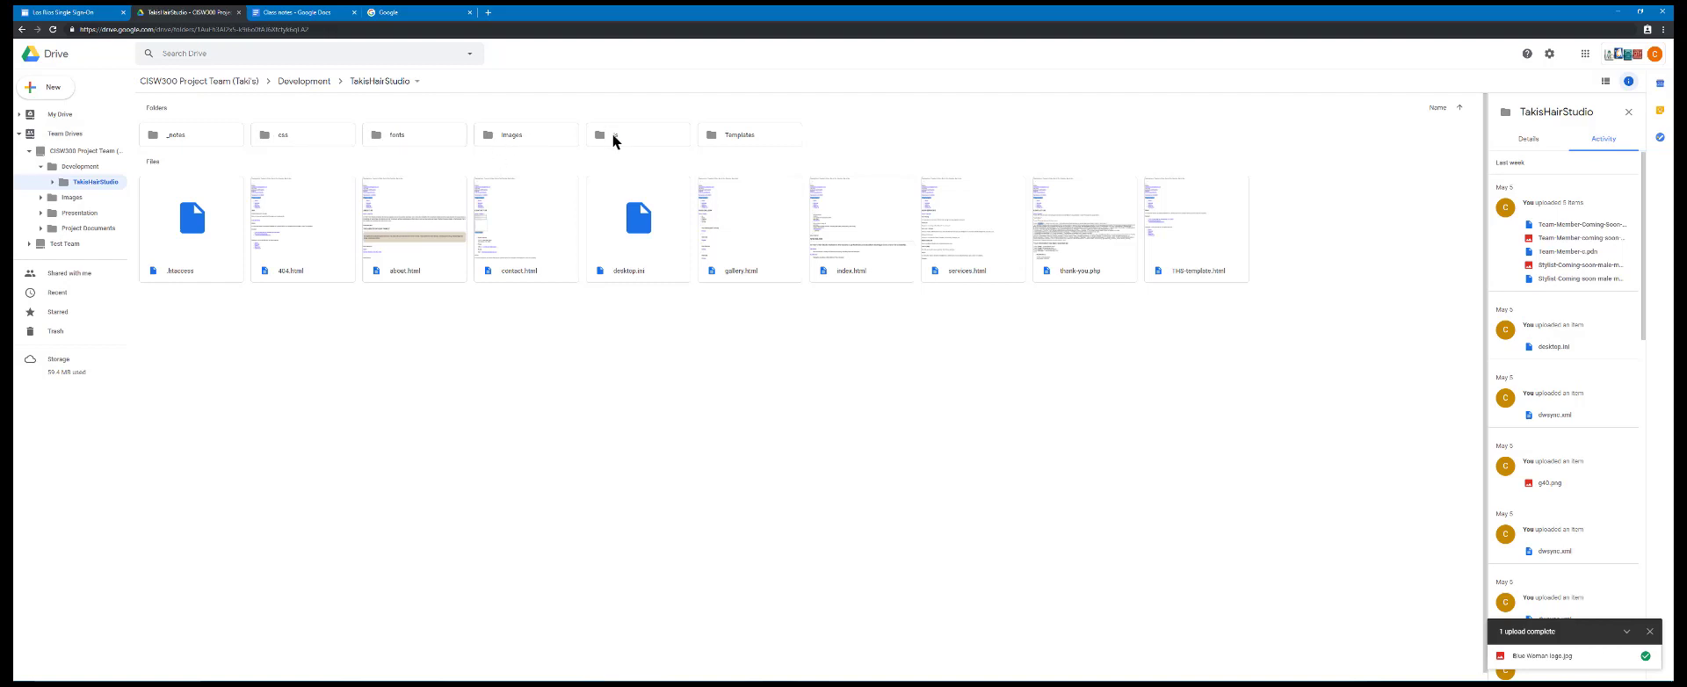
double_click(296, 140)
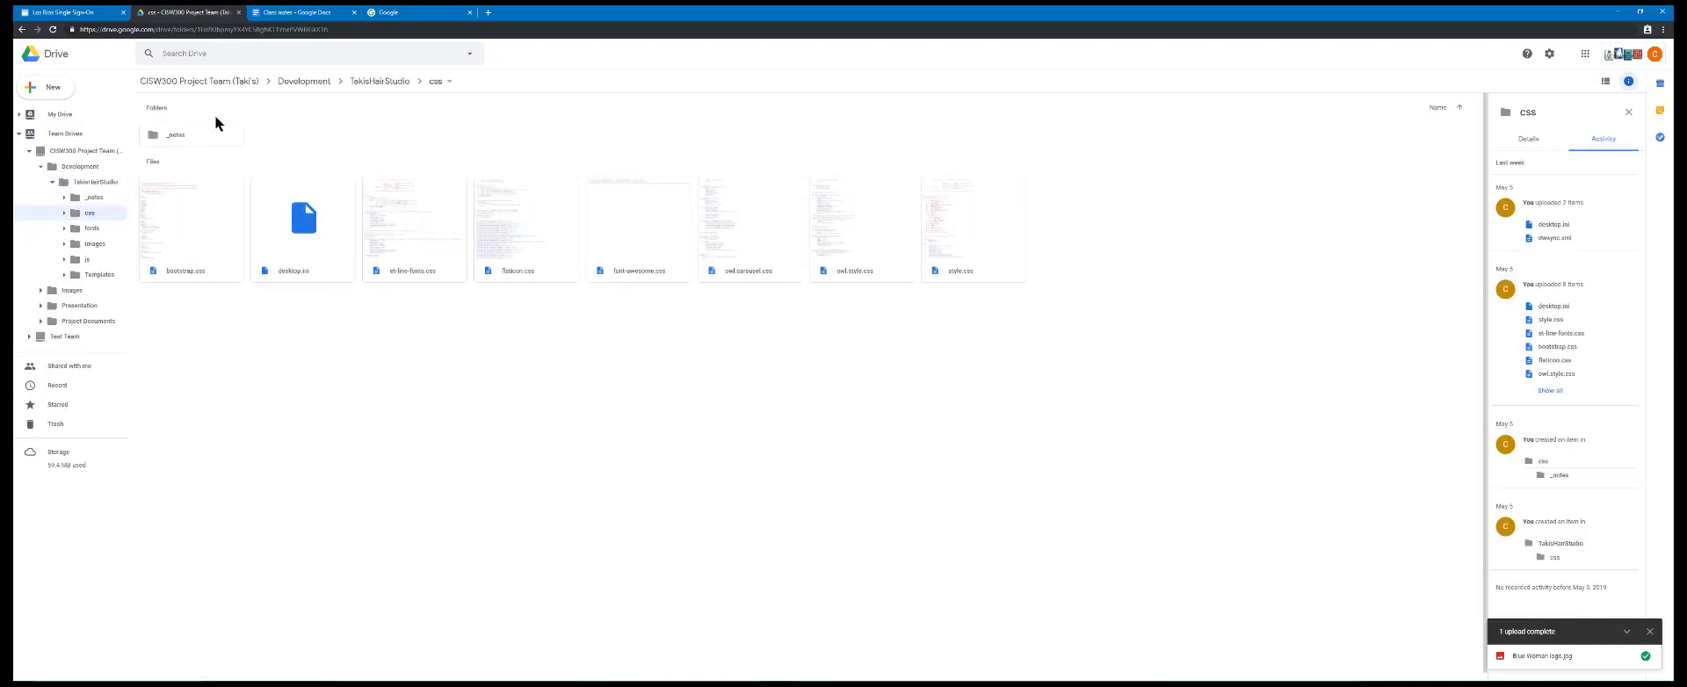
Open Google Calendar from the Los Rios Single Sign-On page, dismiss the new-design notice and show the week containing May 20, 2019
left_click(380, 81)
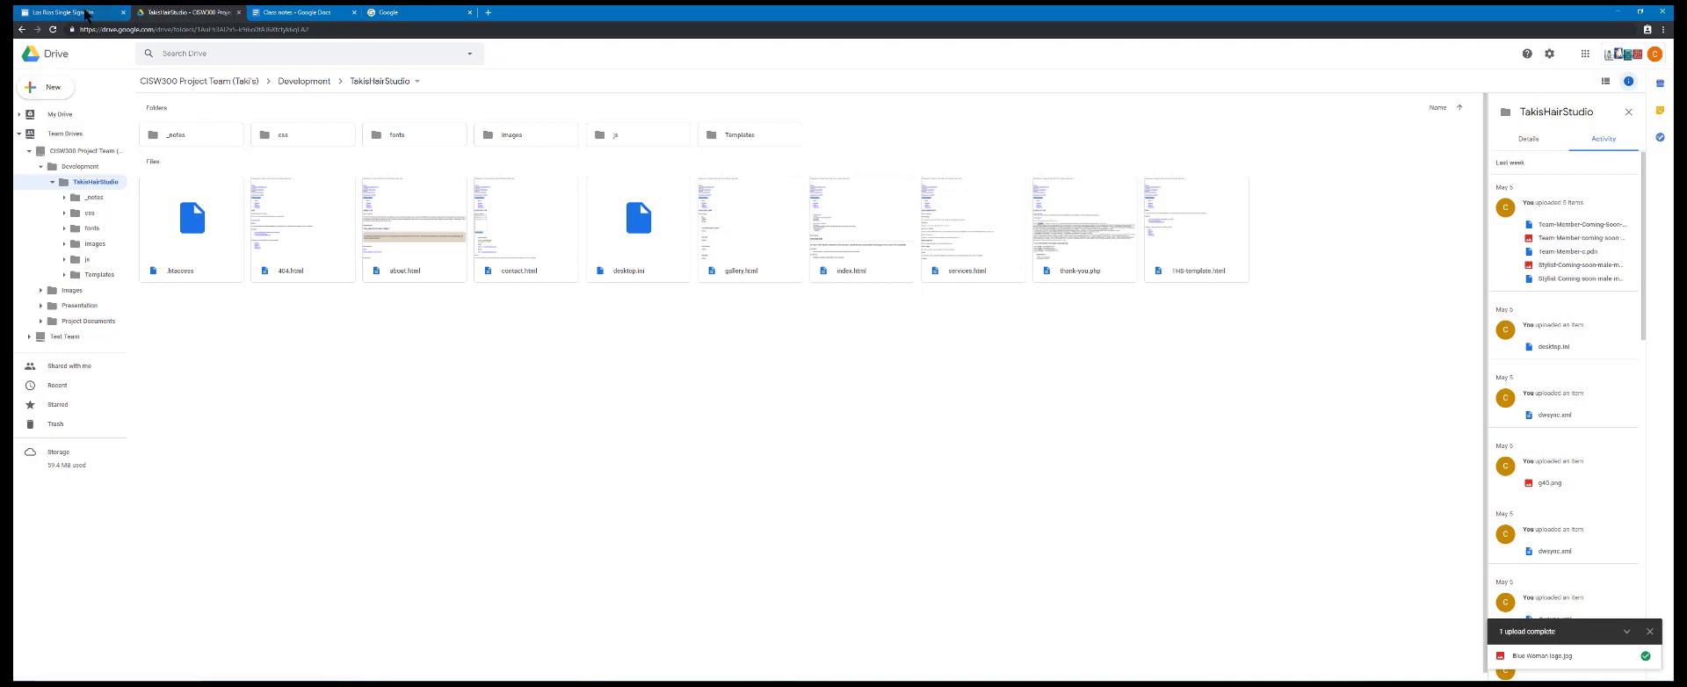
left_click(86, 11)
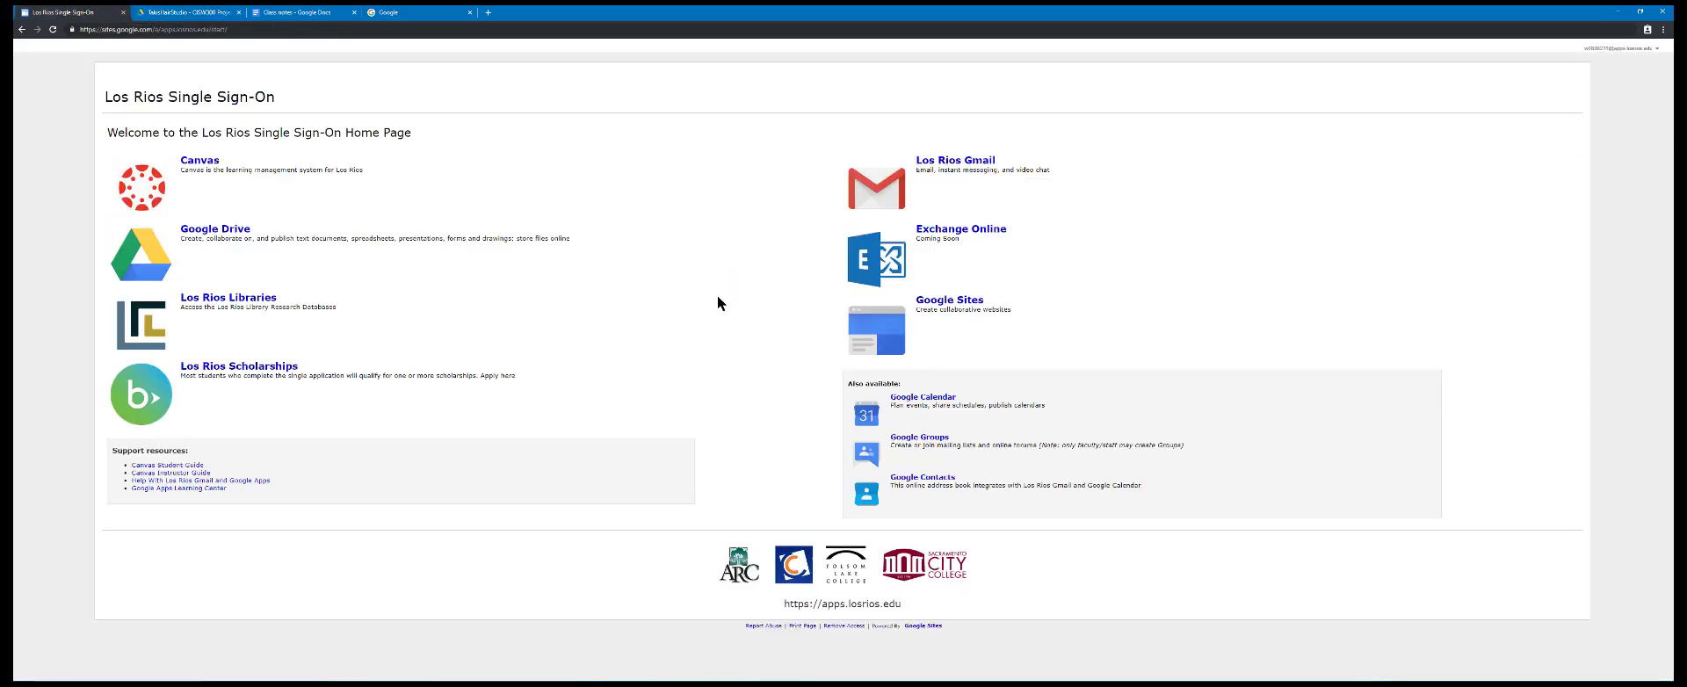
left_click(936, 402)
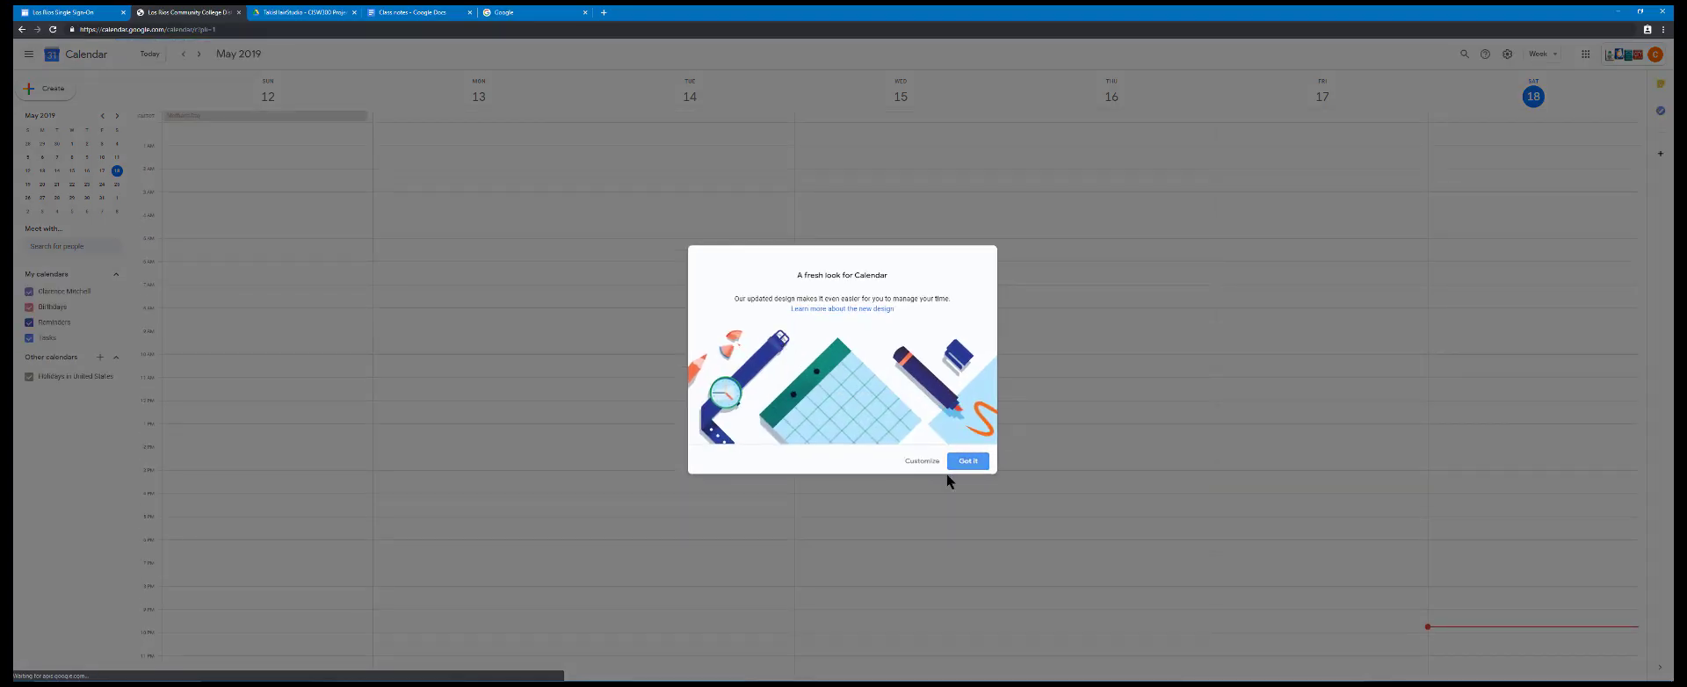
left_click(964, 463)
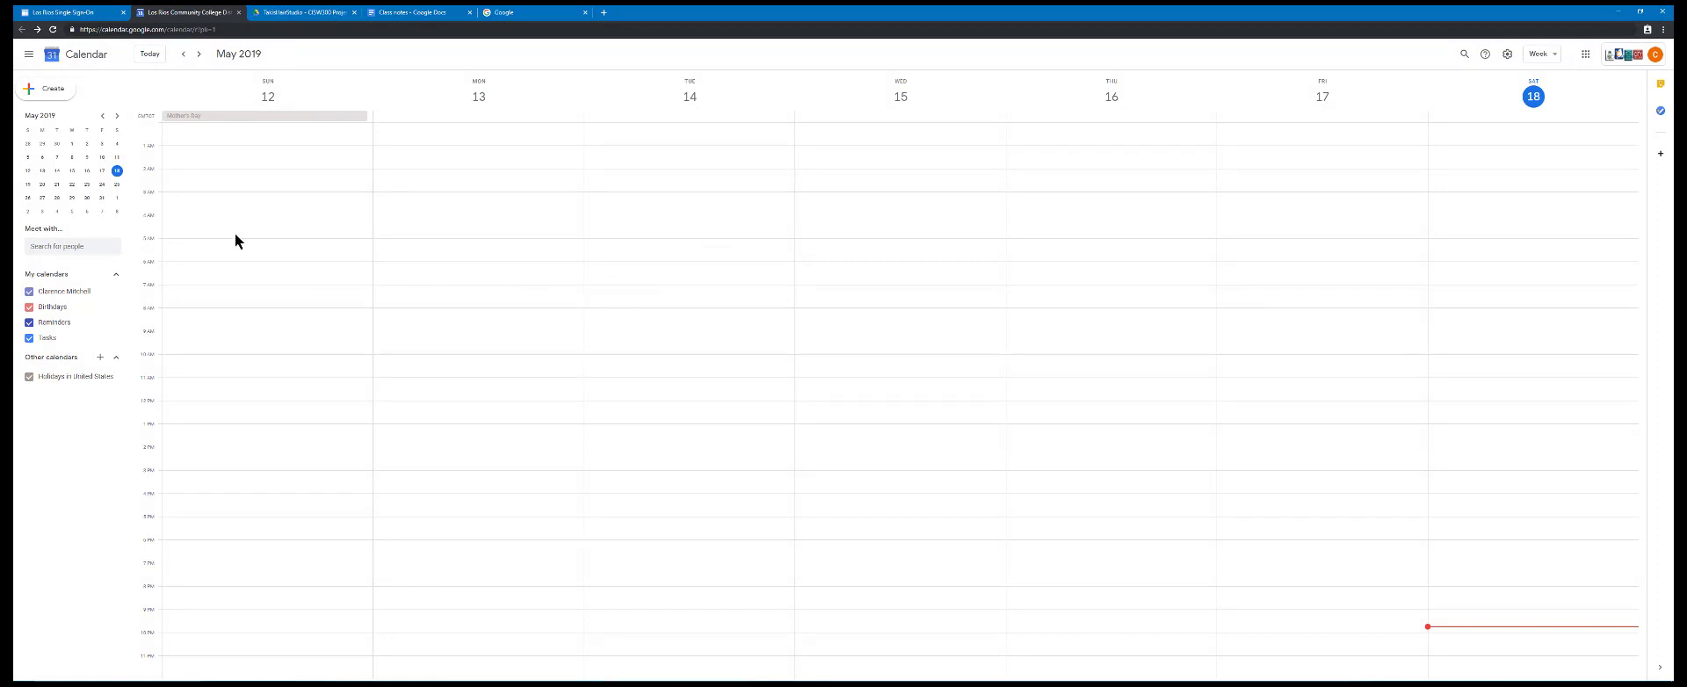
left_click(41, 186)
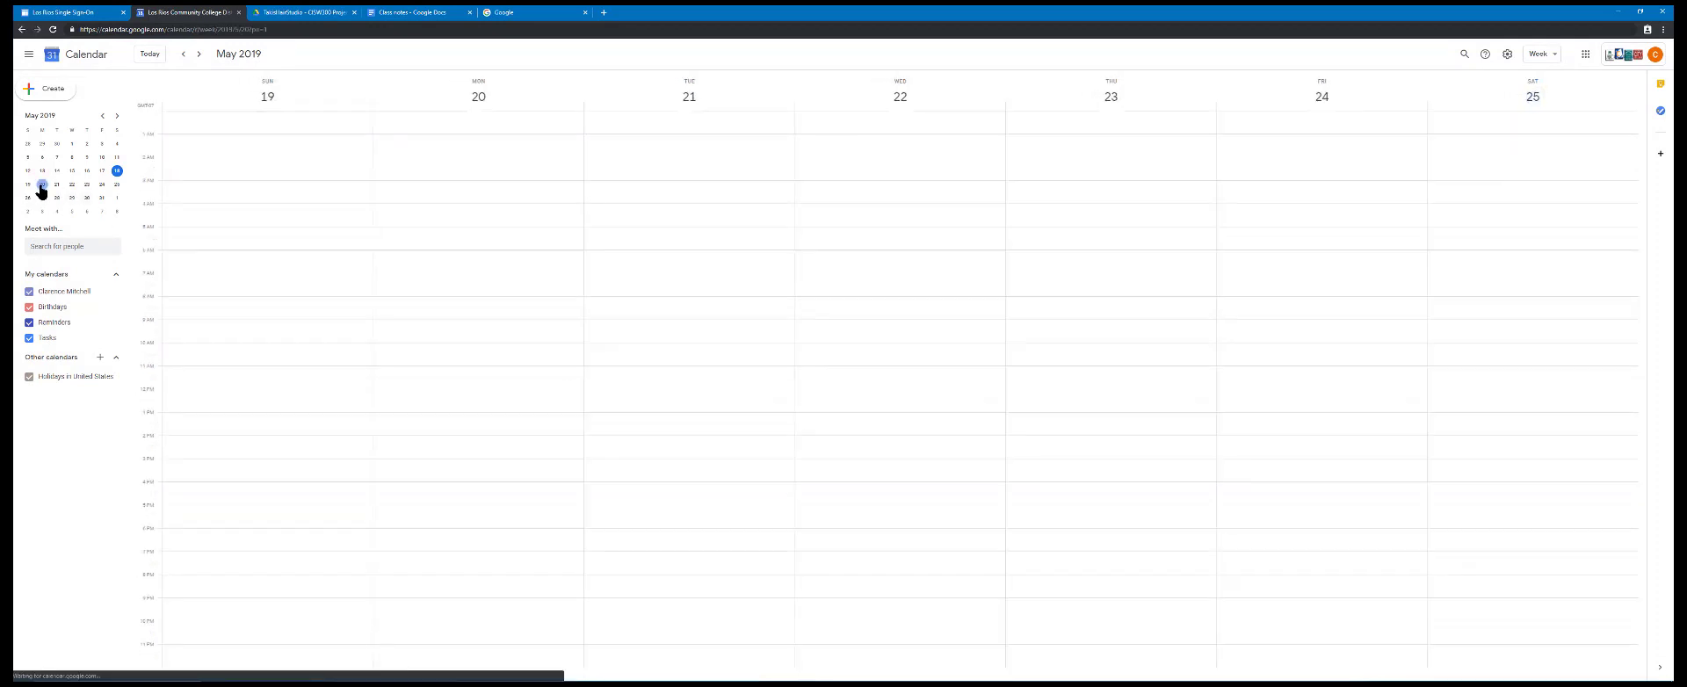
right_click(436, 253)
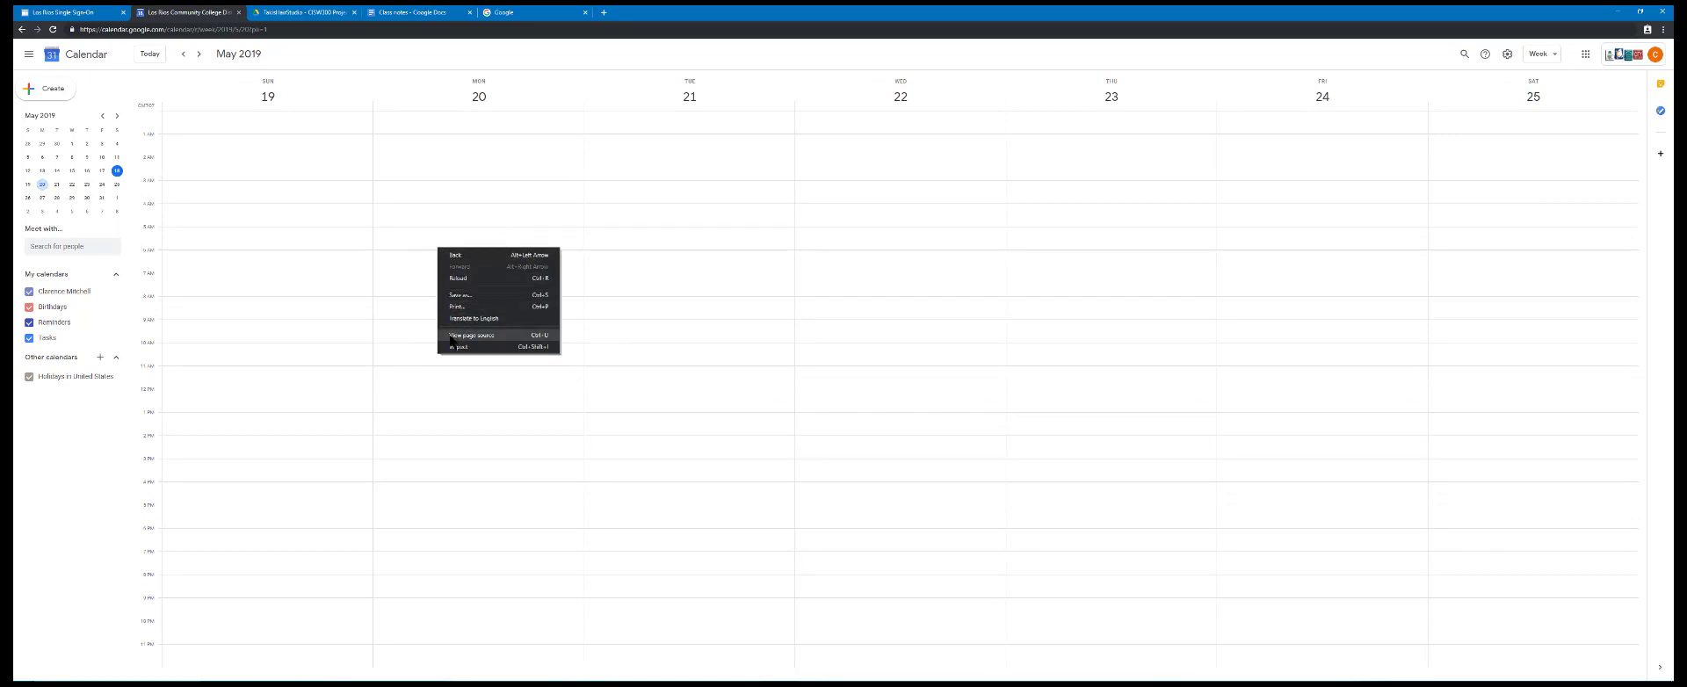
left_click(426, 299)
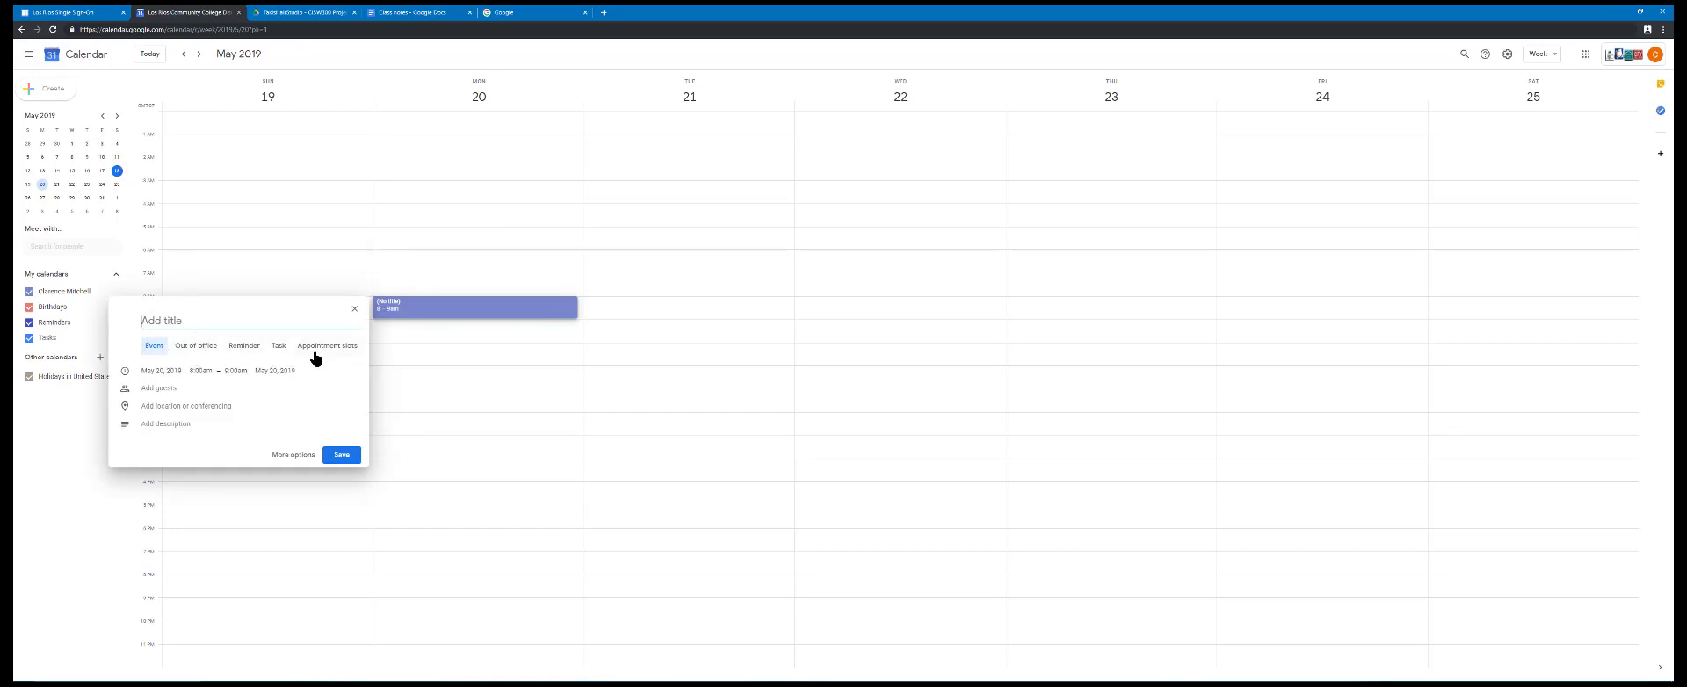
left_click(295, 455)
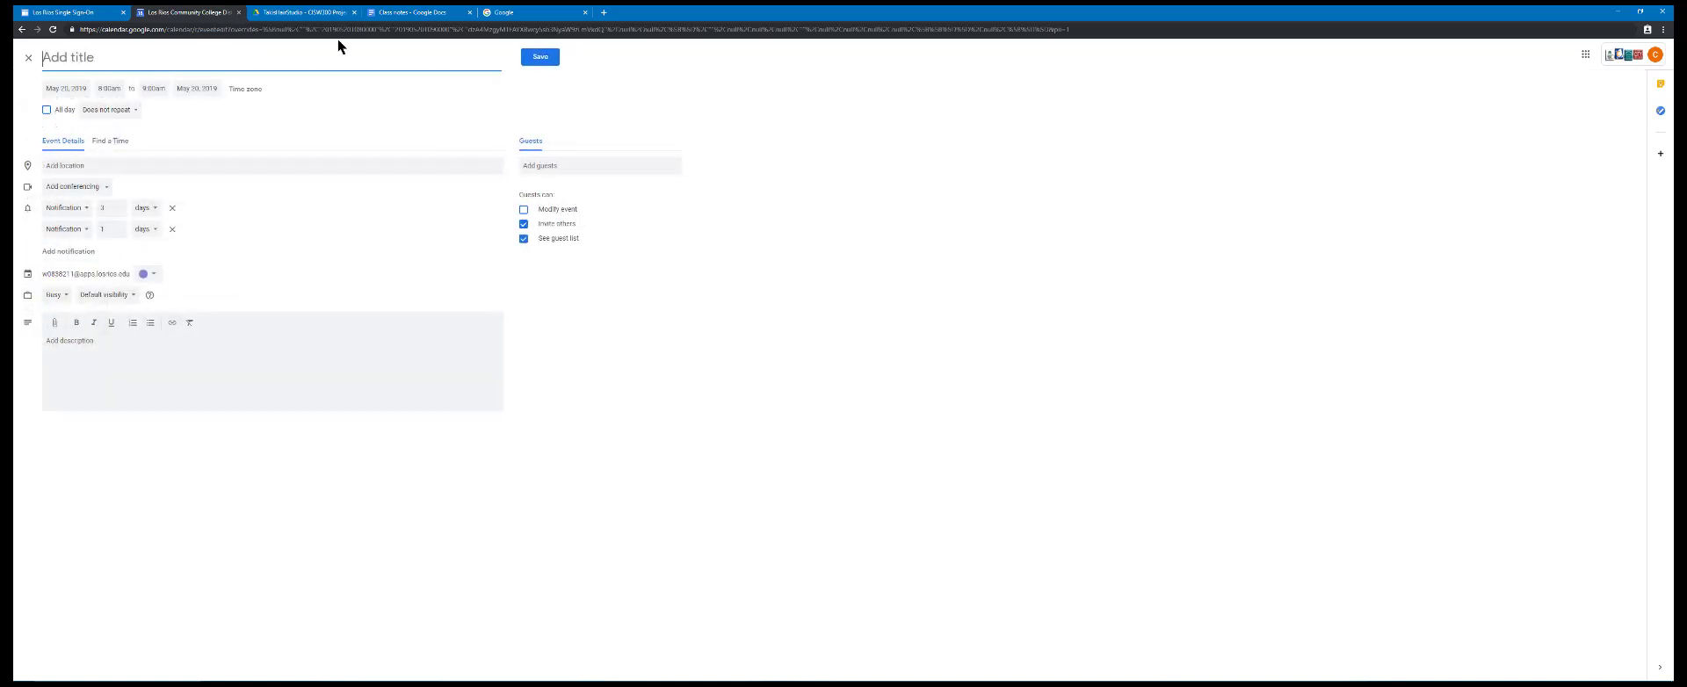
left_click(28, 58)
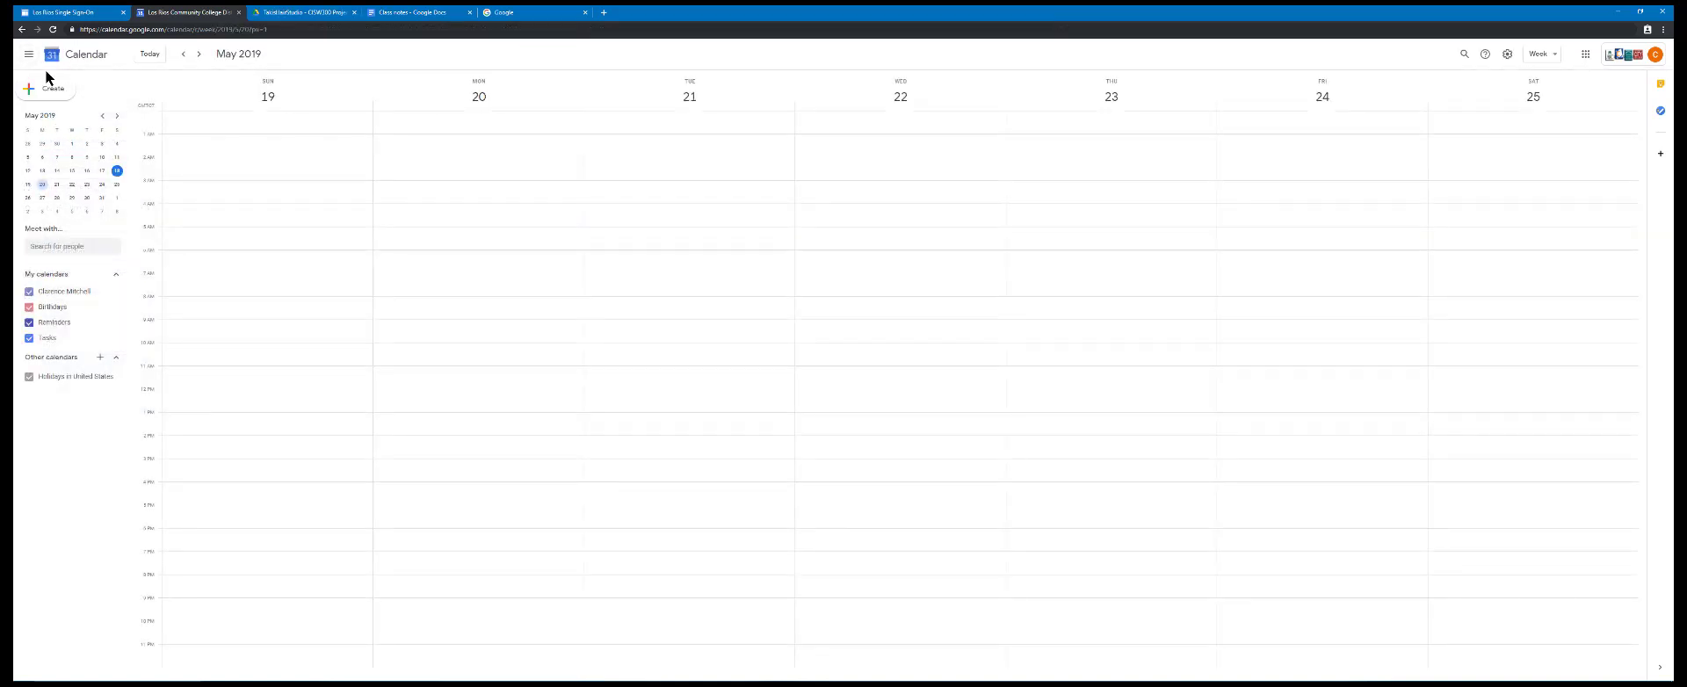
Start a new calendar event and title it Meet on Web Project
left_click(48, 81)
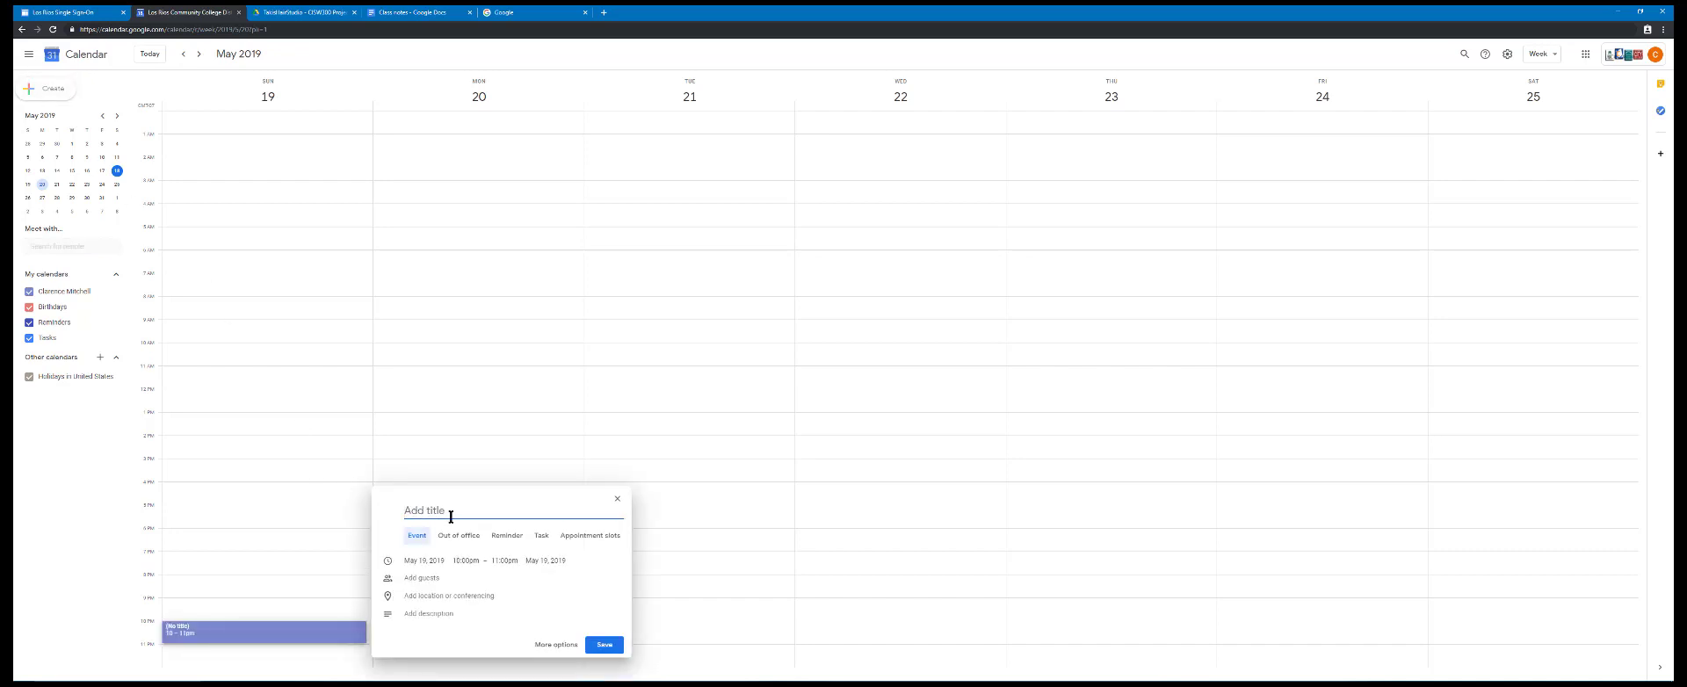
type("Meet on Web Project")
Add a guest from the directory suggestions to the Meet on Web Project event and expand its Hangouts Meet details
left_click(427, 578)
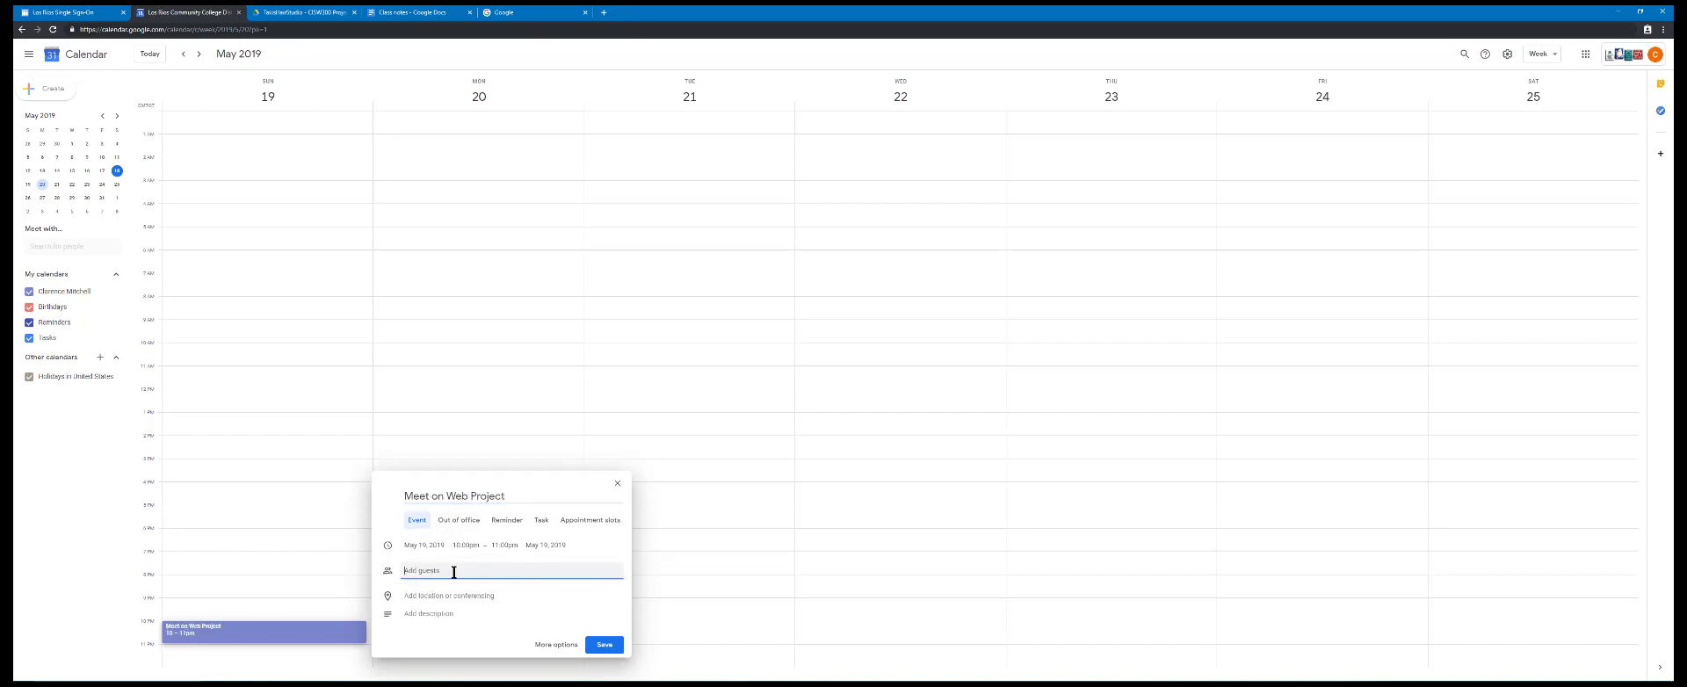
type("wo")
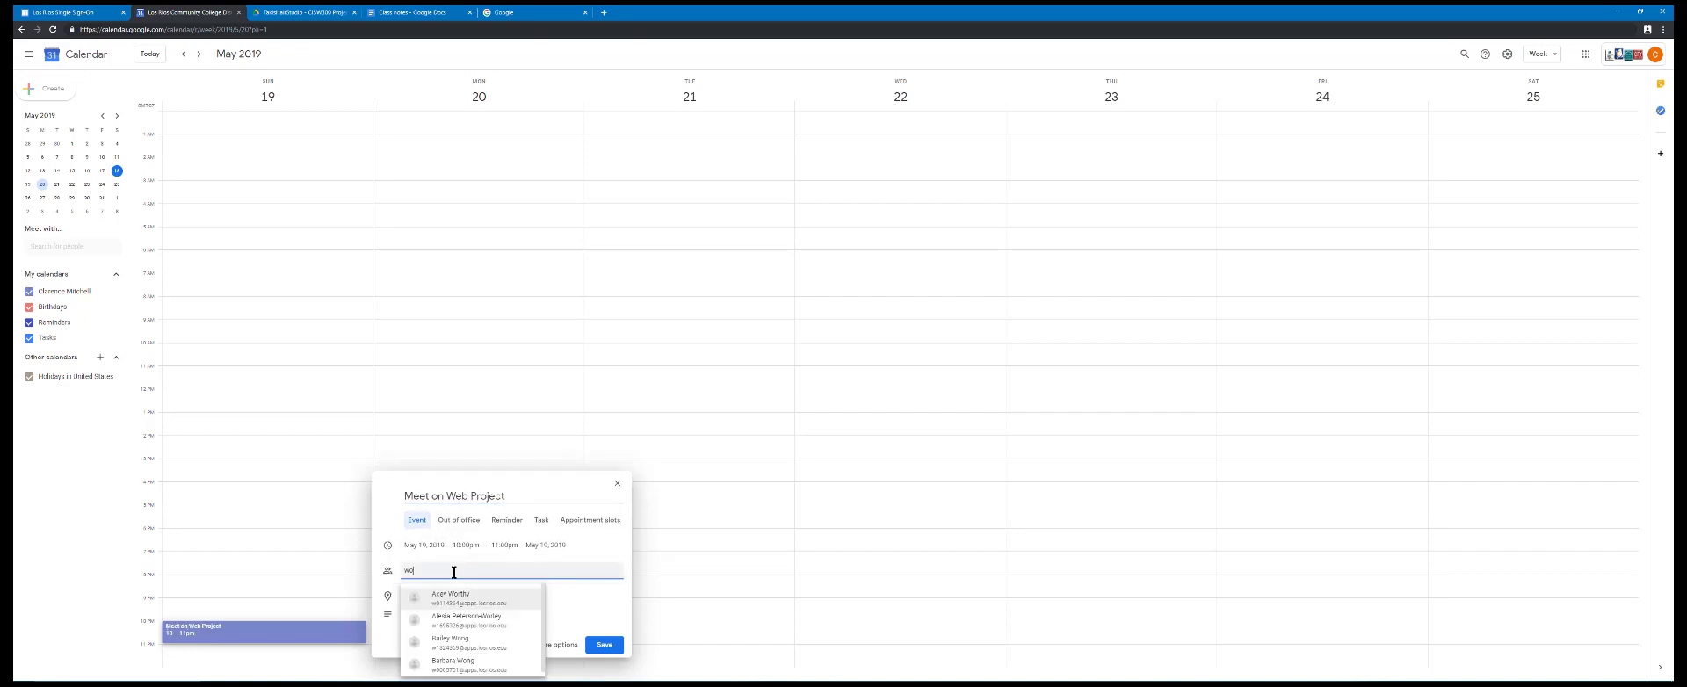
key("BackSpace")
key("BackSpace")
type("der")
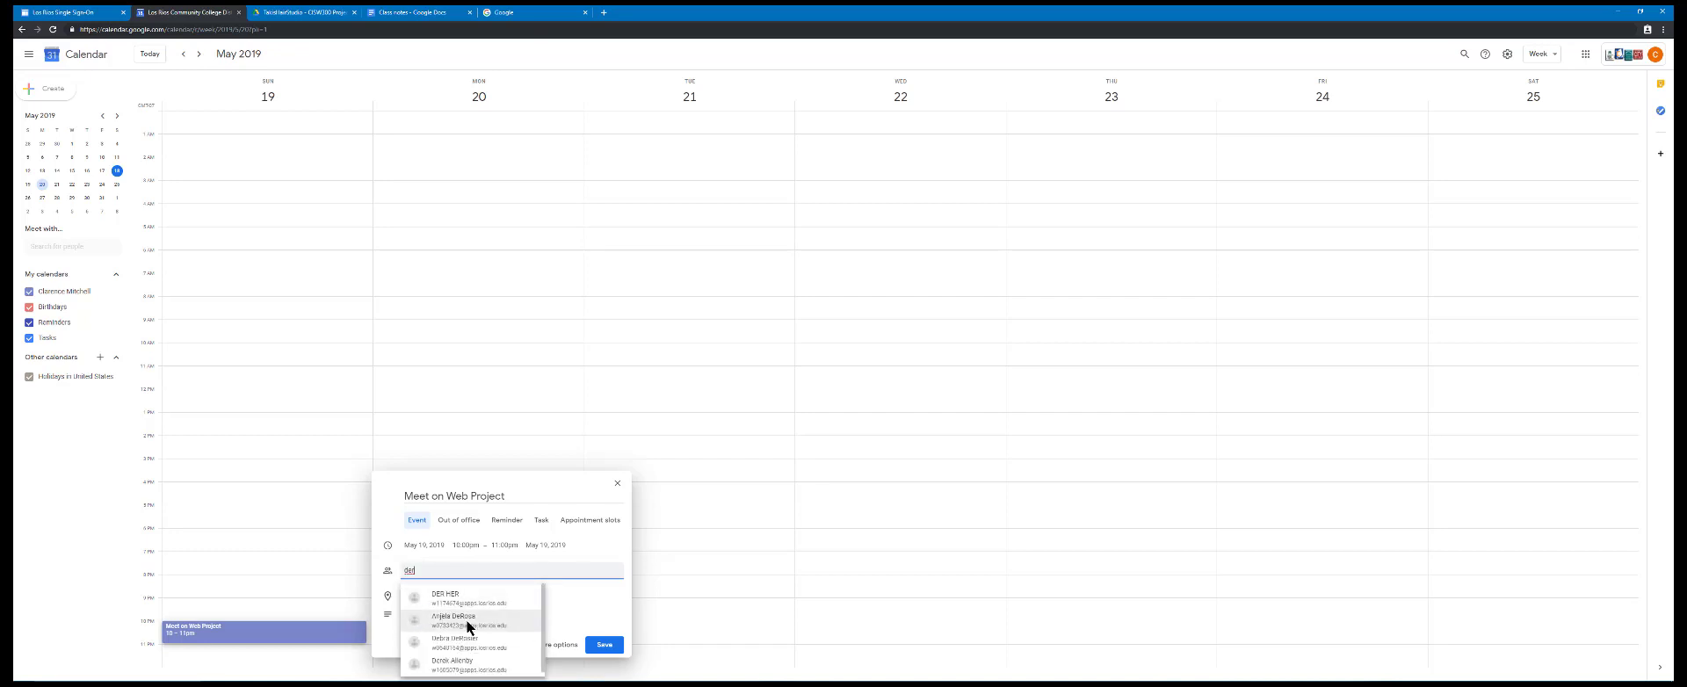
left_click(468, 602)
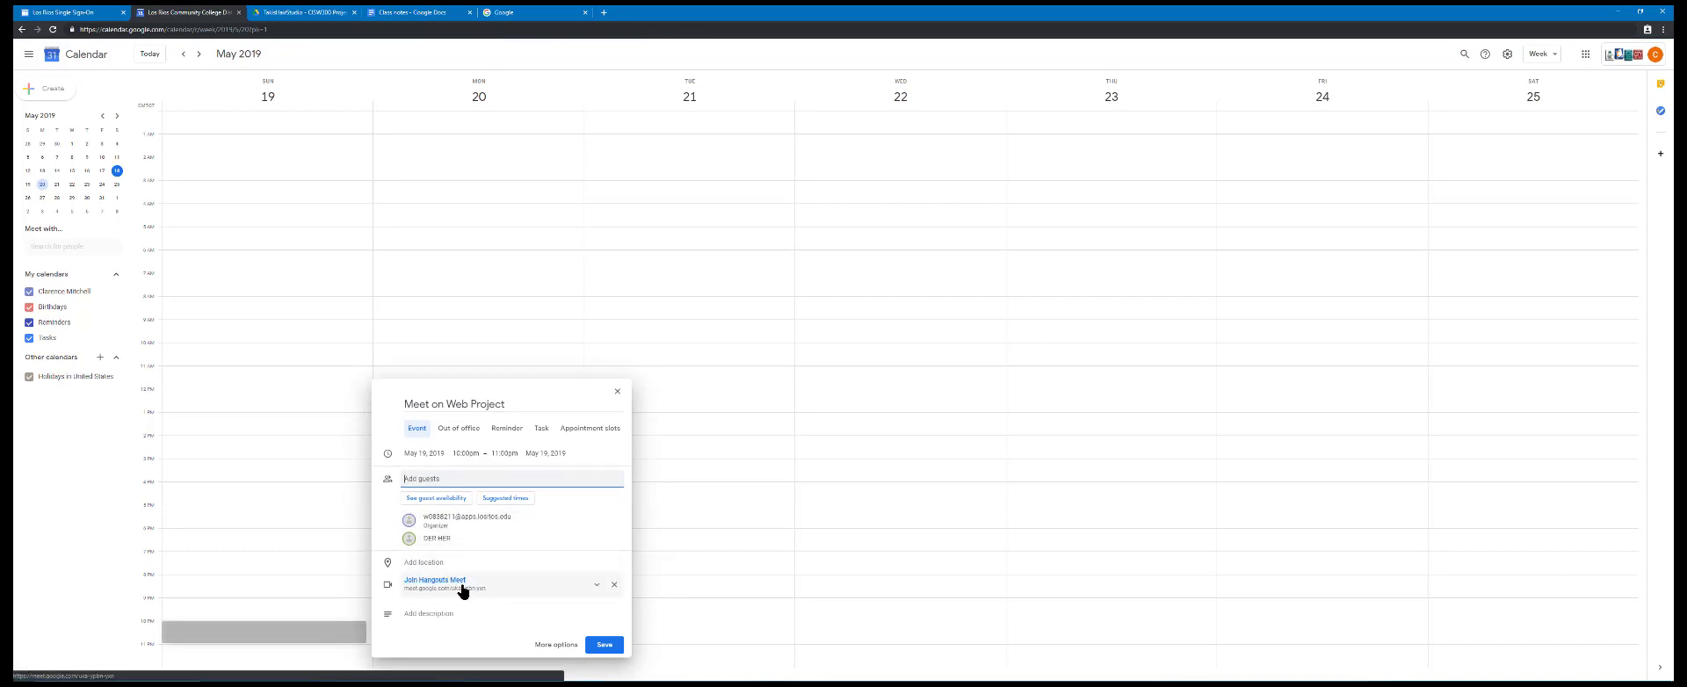
left_click(597, 585)
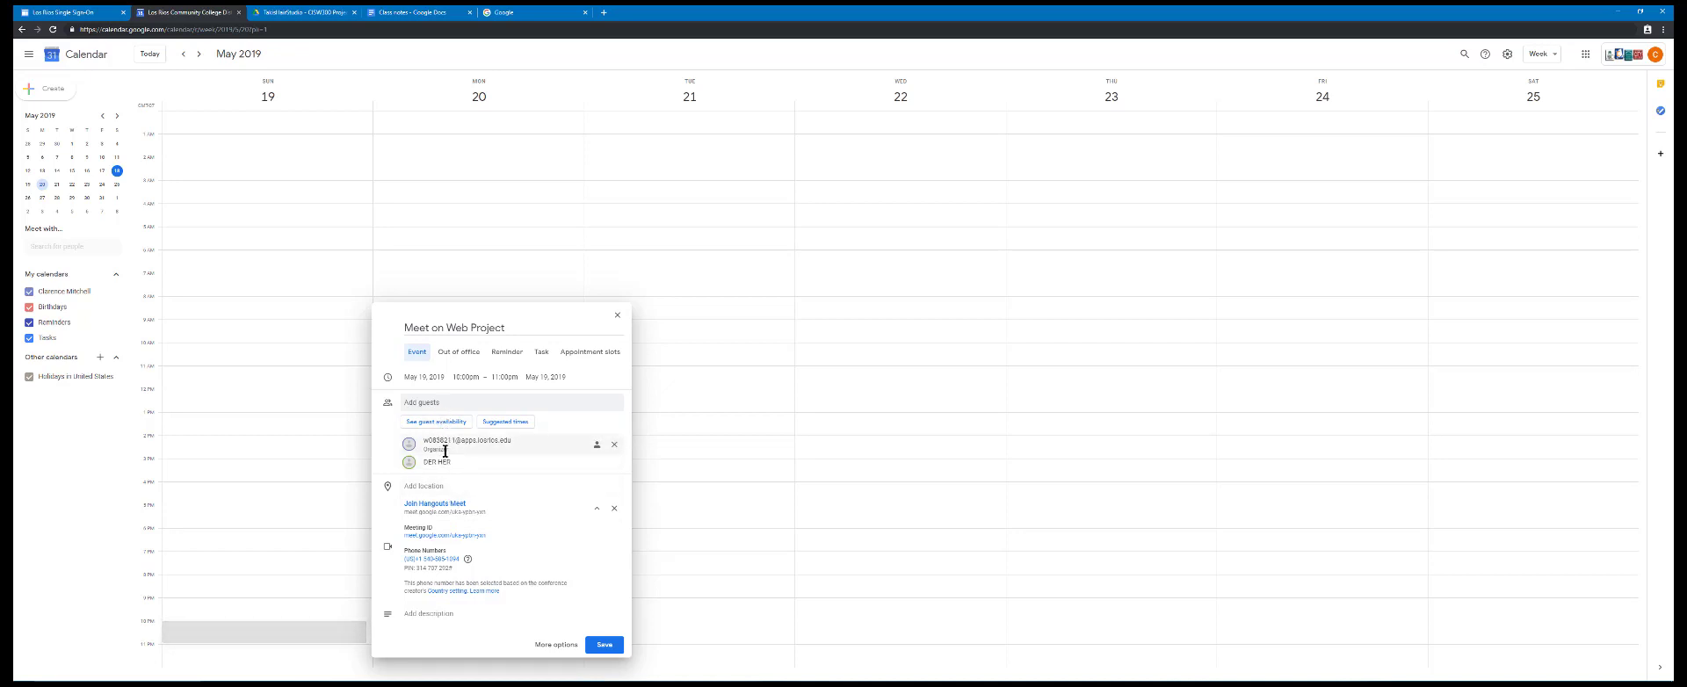
Switch the Meet on Web Project entry to a reminder and discard the unsaved draft
left_click(504, 353)
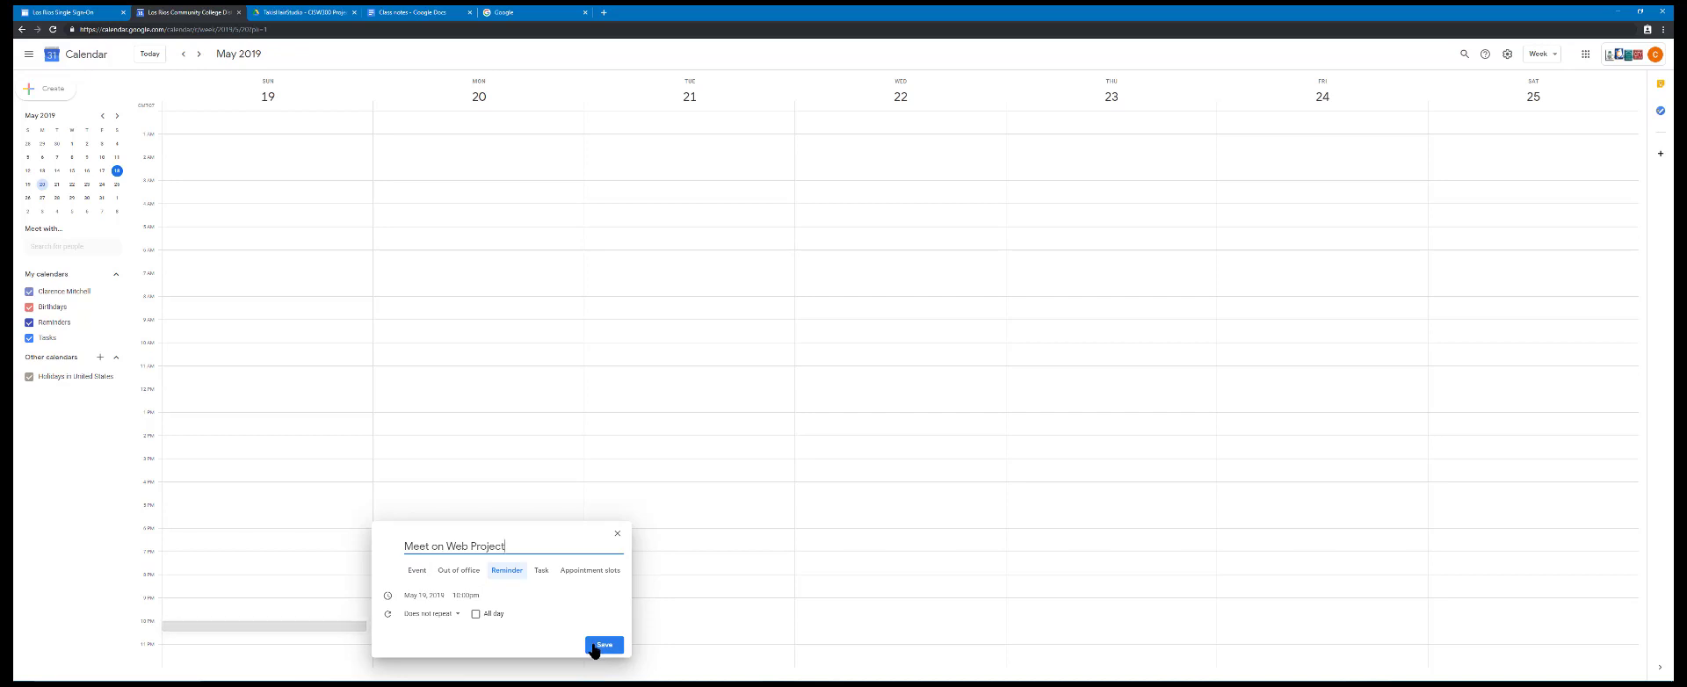
left_click(617, 536)
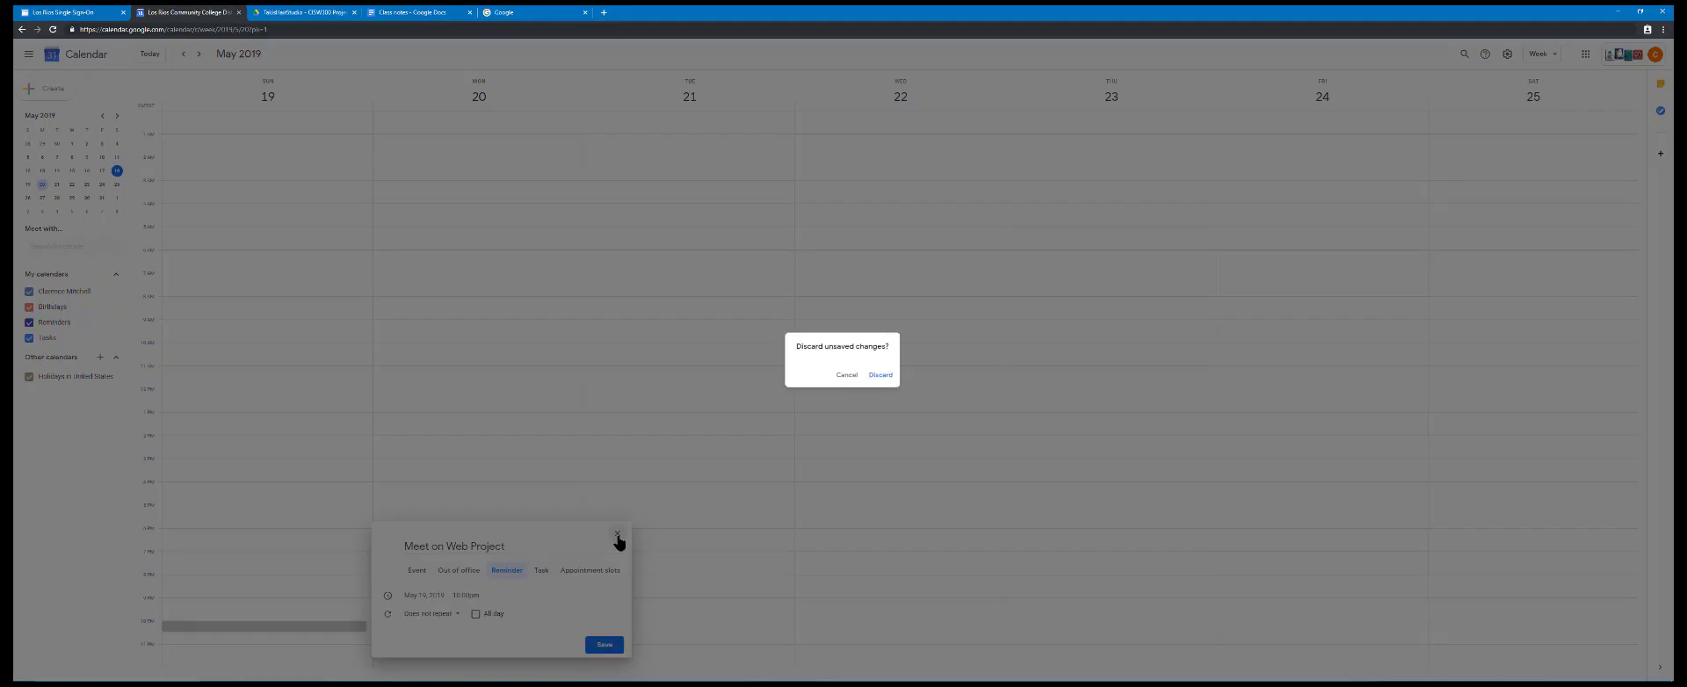
left_click(889, 376)
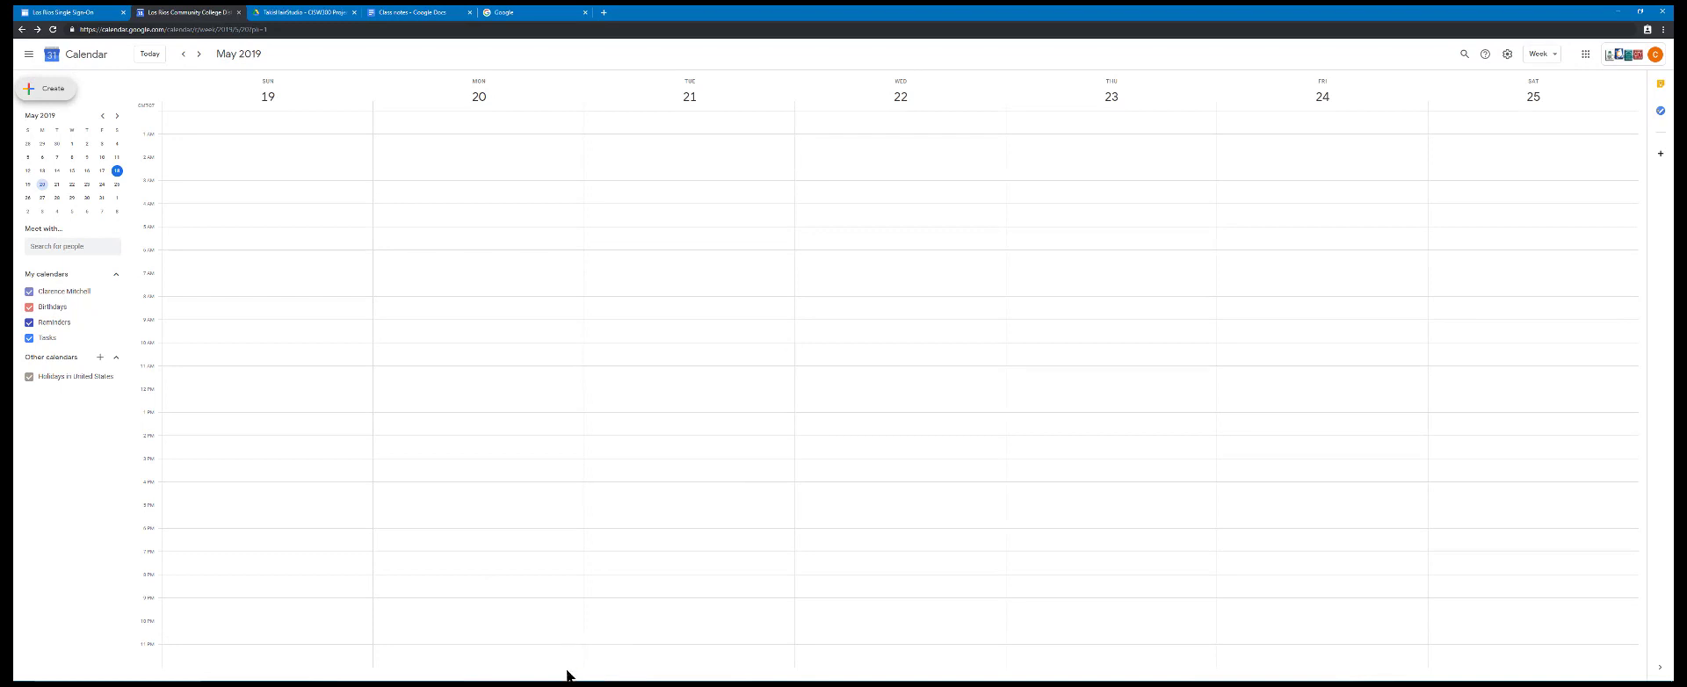